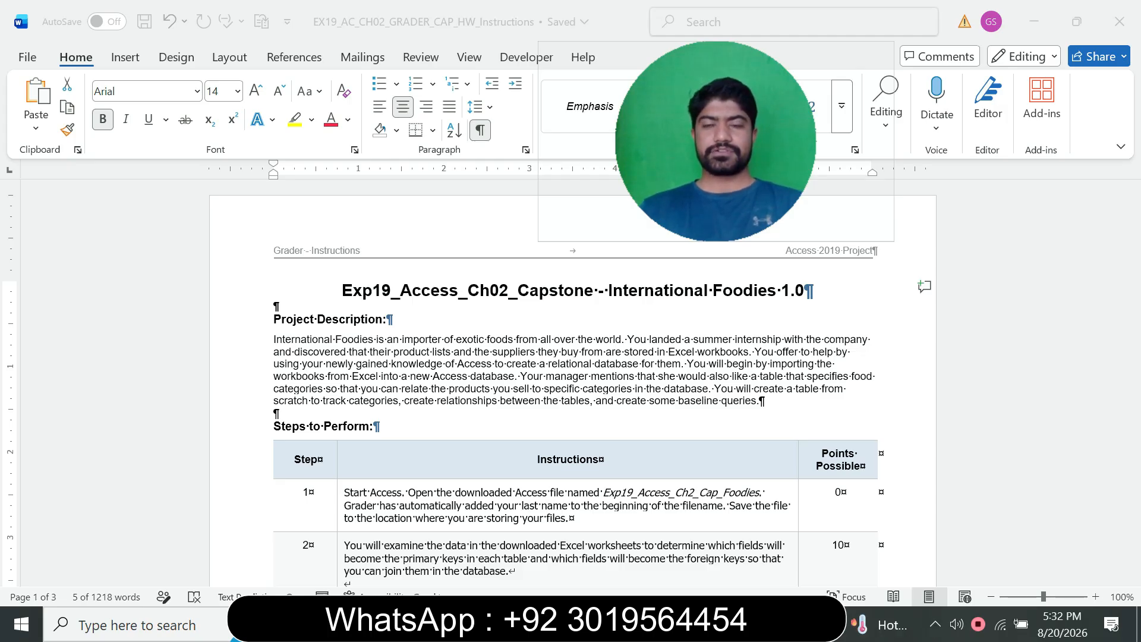
Highlight the instruction text of step 1 in yellow in the Word instructions document.
key("alt+Tab")
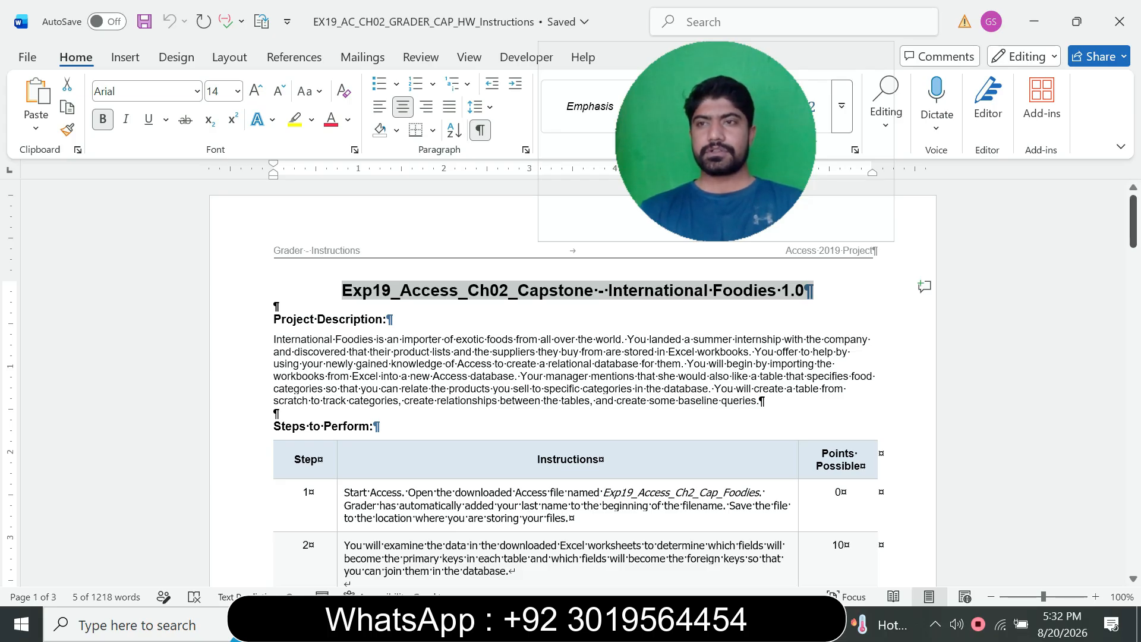
mouse_move(1133, 221)
left_mouse_down()
mouse_move(1133, 525)
mouse_move(1133, 229)
mouse_move(1133, 244)
left_mouse_up()
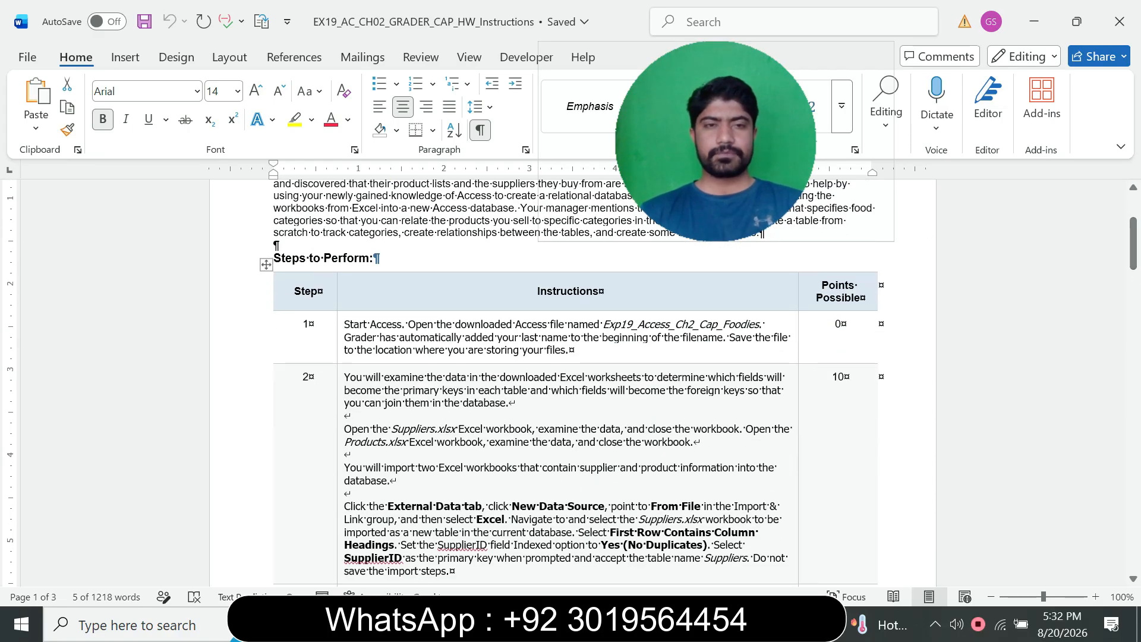
left_click(341, 350)
left_click(417, 322)
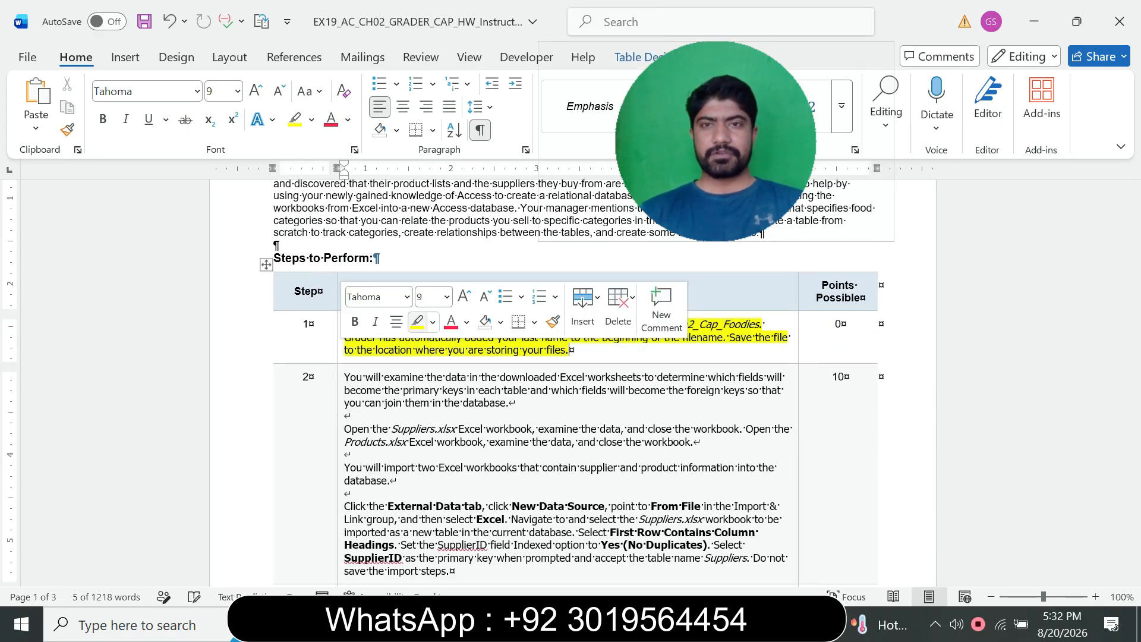
left_click(510, 404)
right_click(682, 404)
left_click(1133, 243)
left_click_drag(1133, 243, 1133, 252)
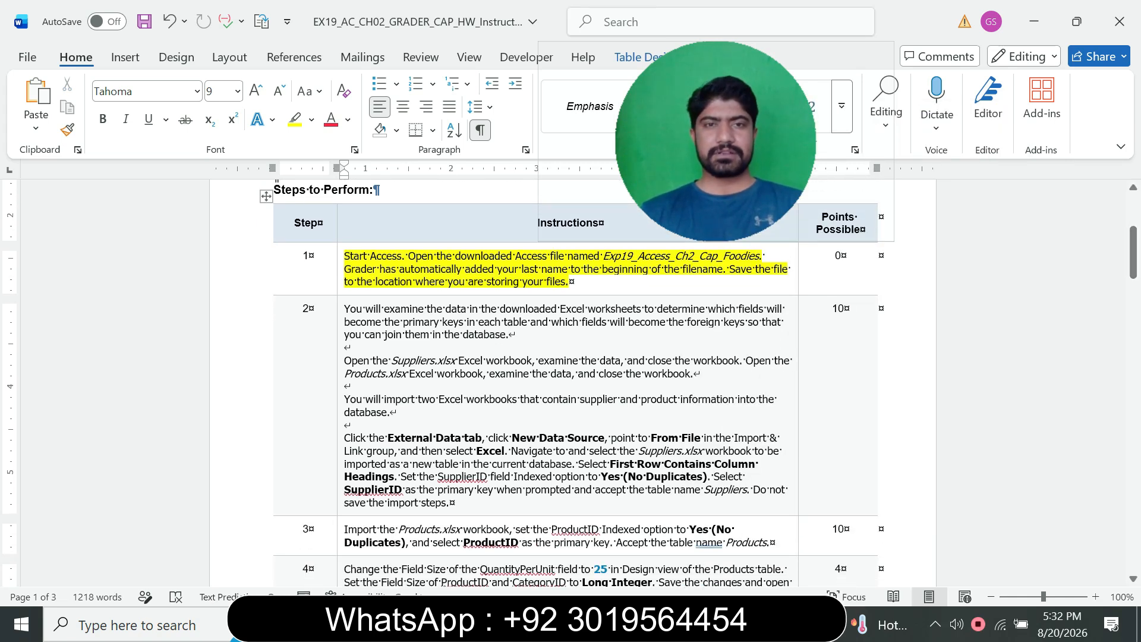
left_click_drag(715, 141, 668, 133)
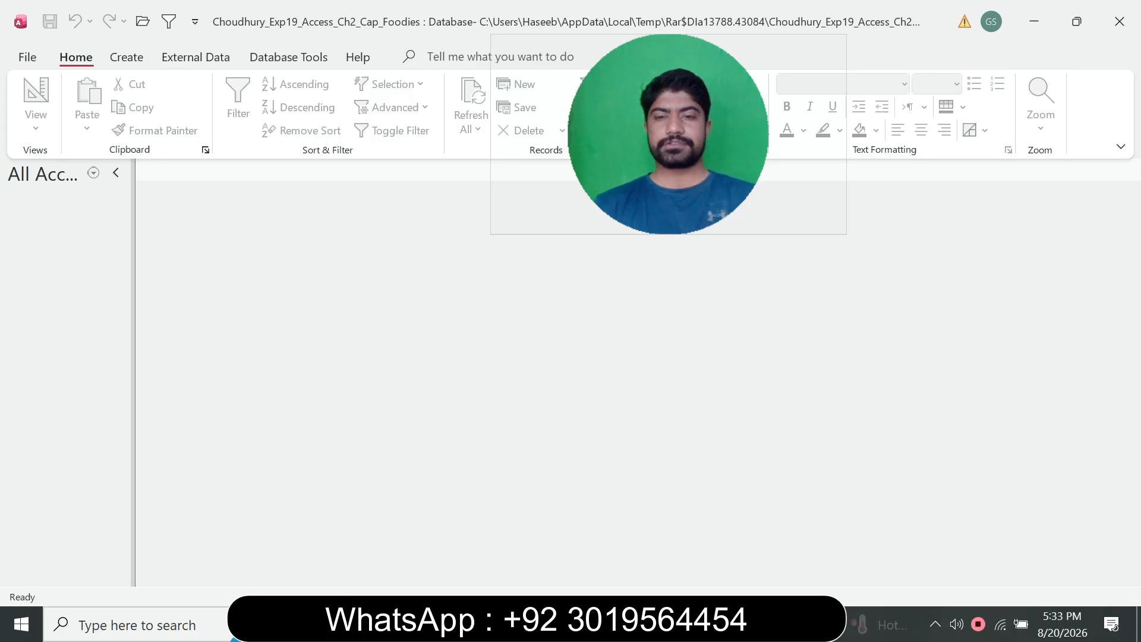
Return to the Word instructions and remove the yellow highlight from the step 1 text.
key("alt+Tab")
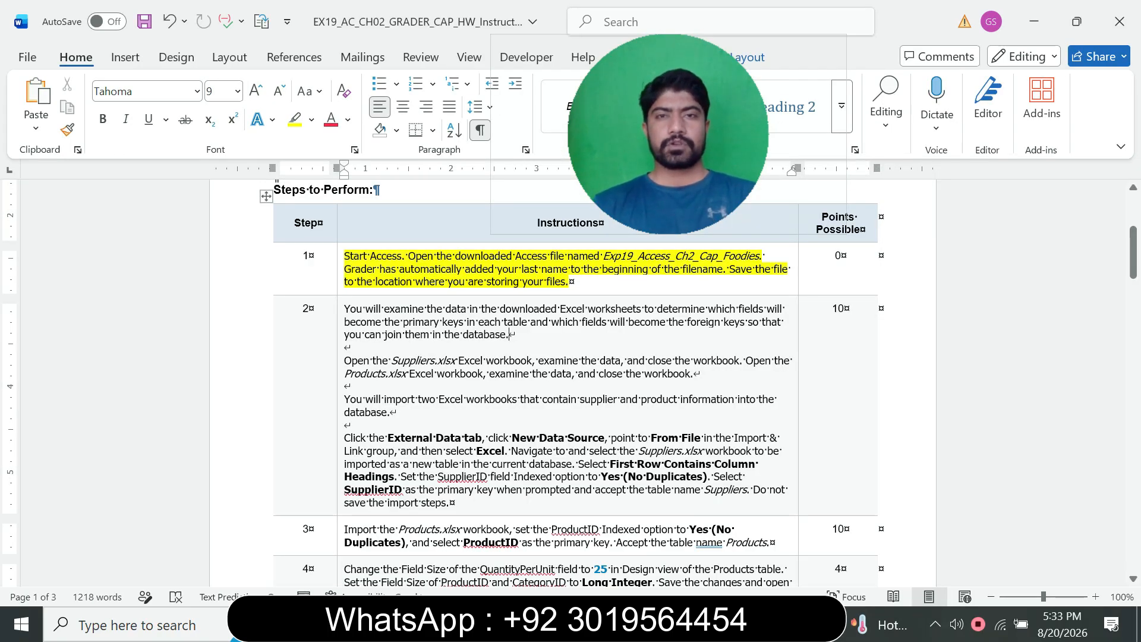
left_click(340, 280)
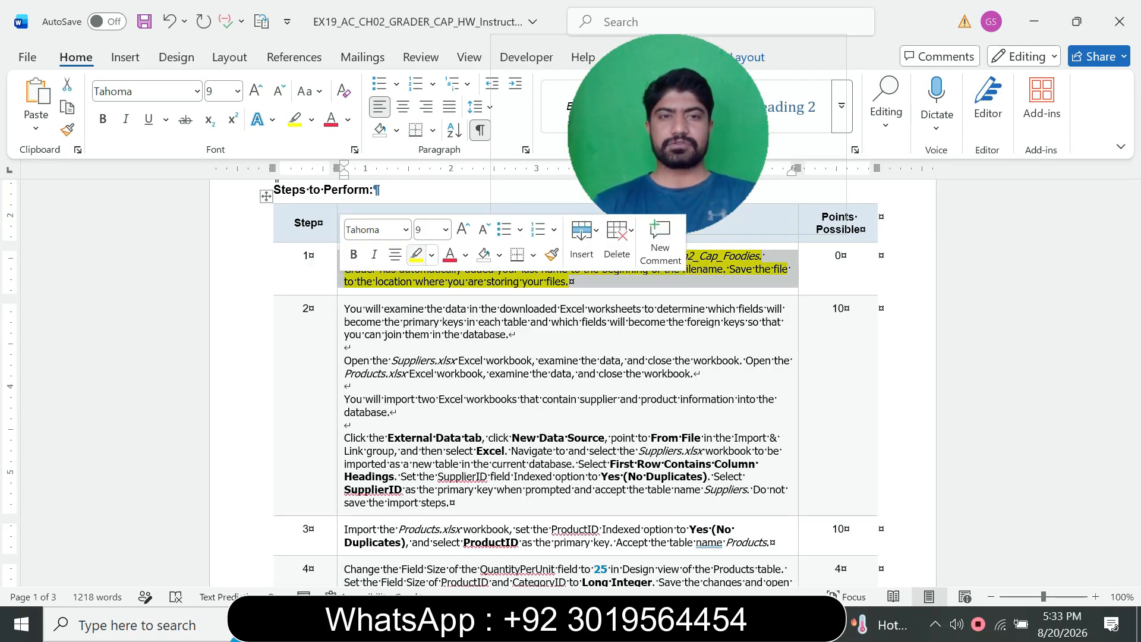
left_click(417, 255)
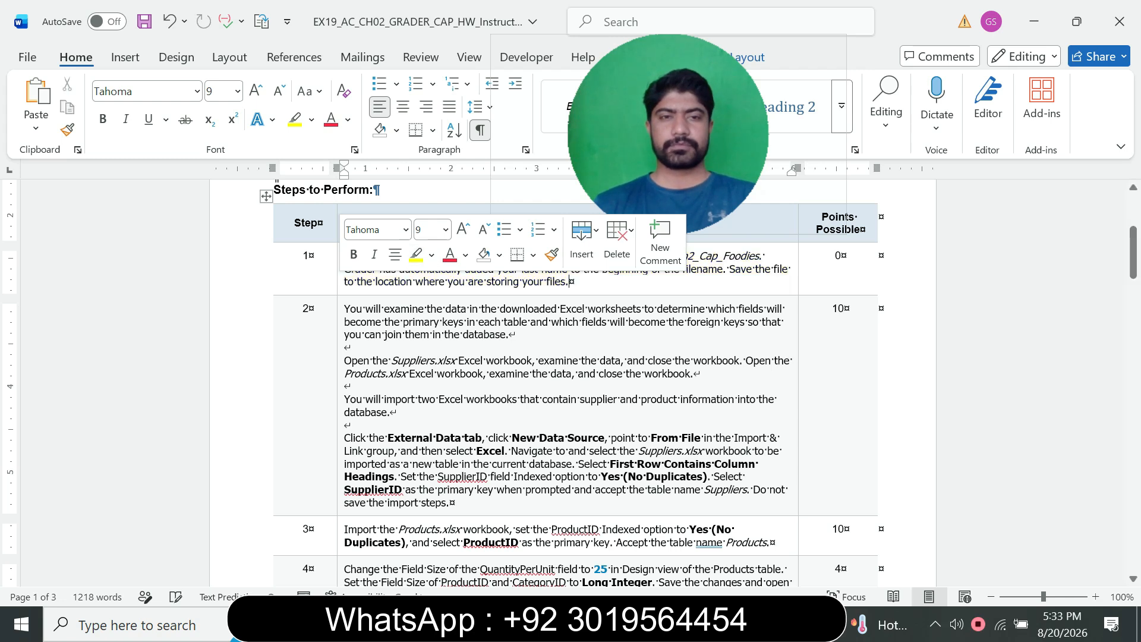
Highlight the entire step 2 instruction text in turquoise and set its font size to 10.
left_click(340, 334)
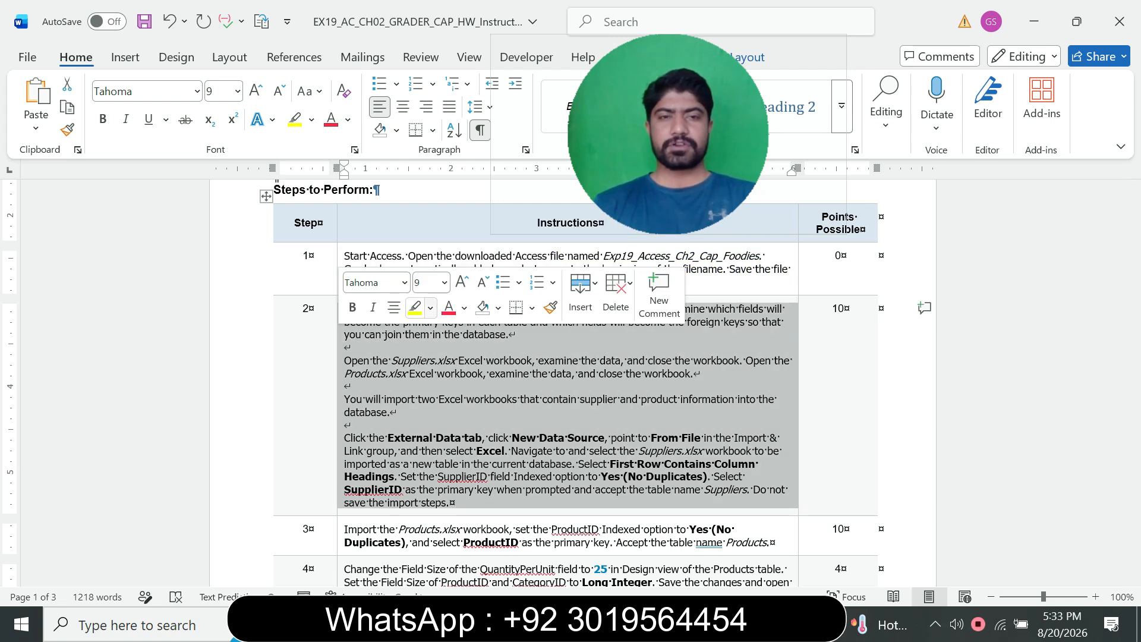
left_click(429, 307)
left_click(473, 370)
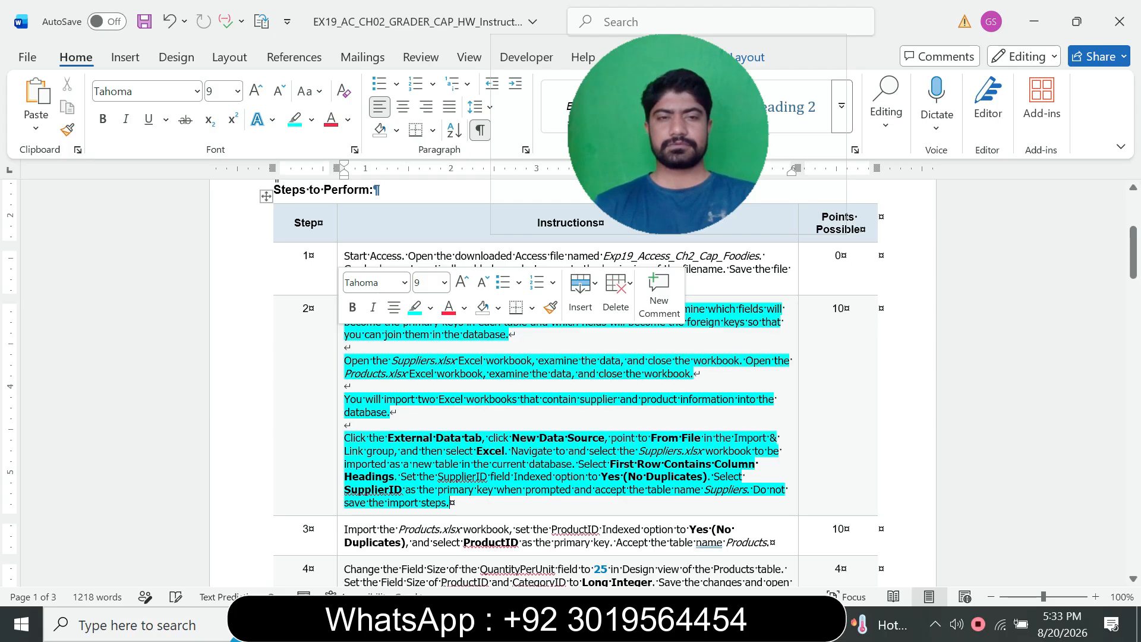
mouse_move(420, 370)
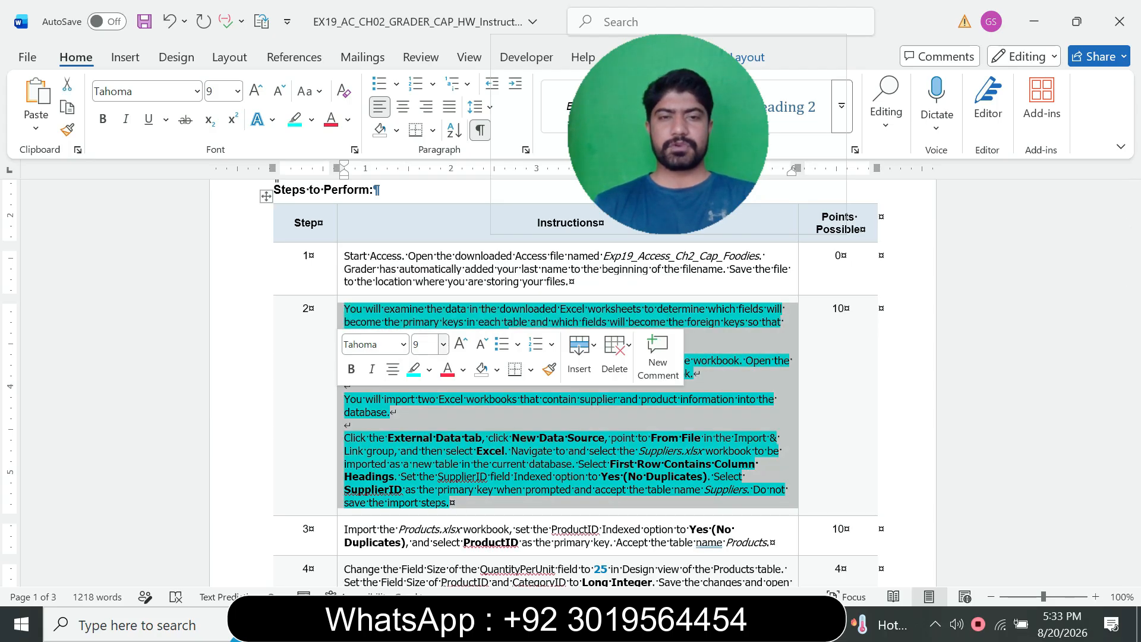
left_click(443, 344)
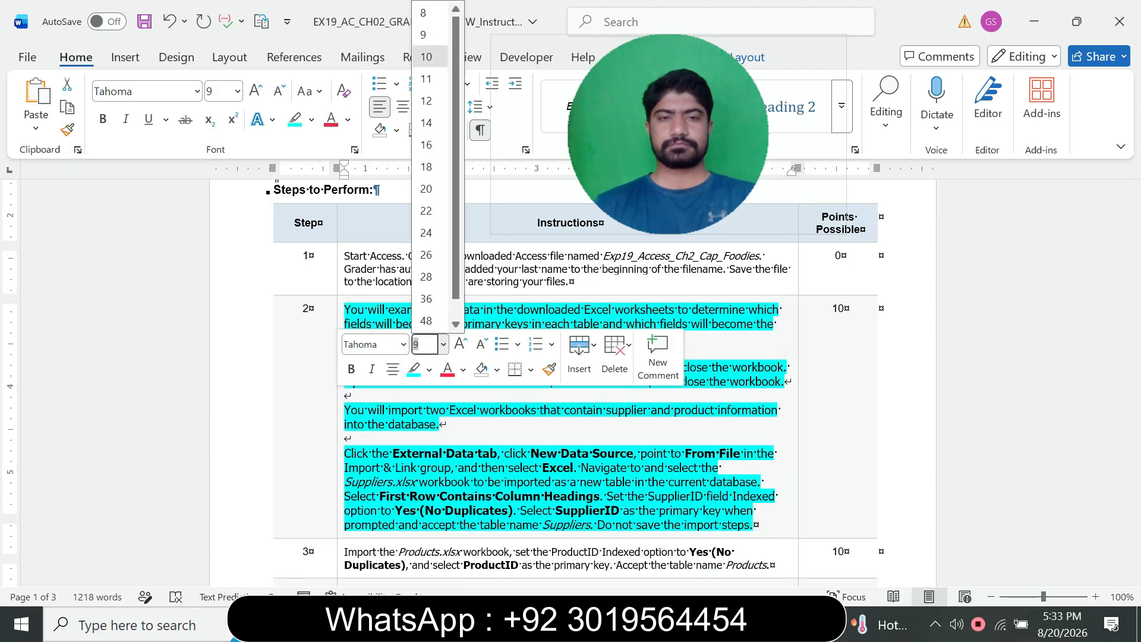
left_click(426, 57)
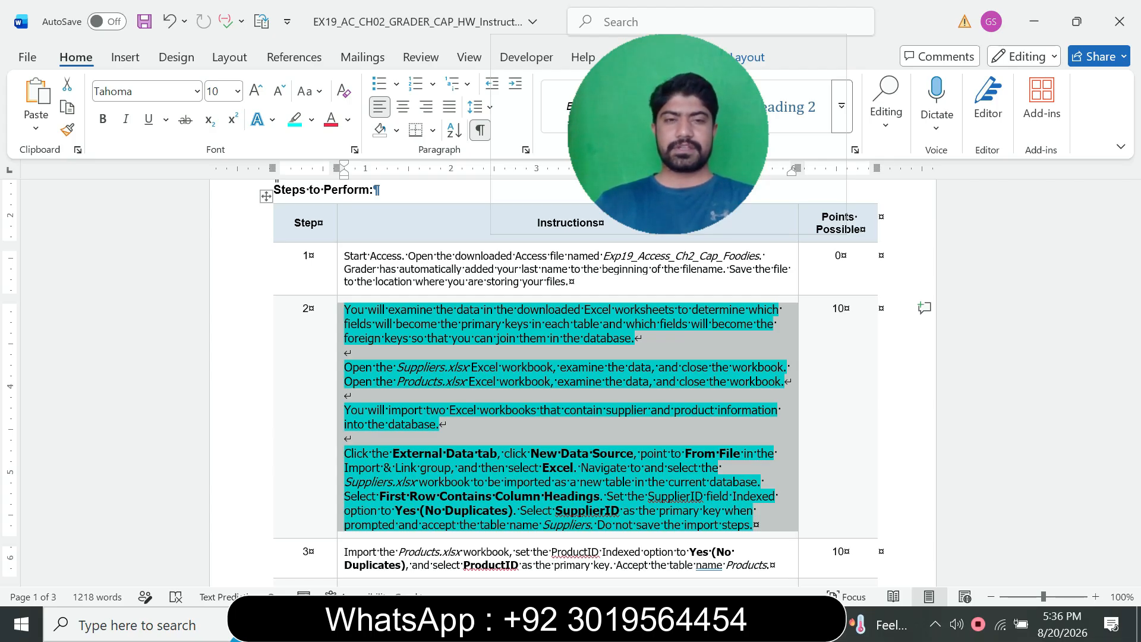
Read the final paragraph of step 2, which describes importing the Excel workbook through External Data.
left_click_drag(1133, 261, 1133, 268)
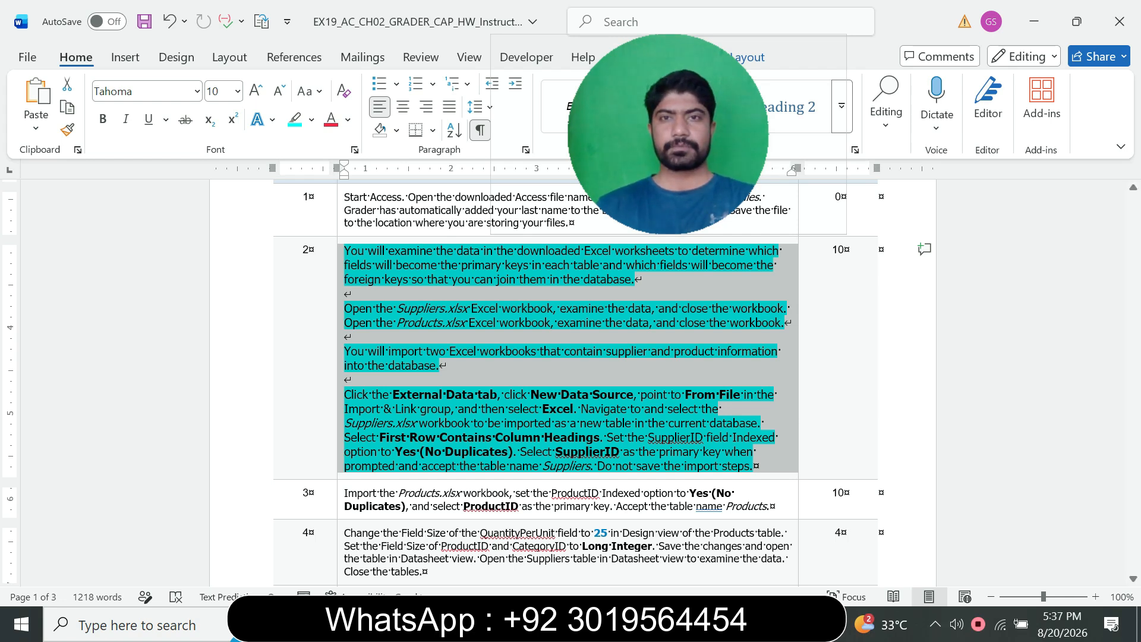
left_click(345, 381)
left_click_drag(344, 394, 529, 394)
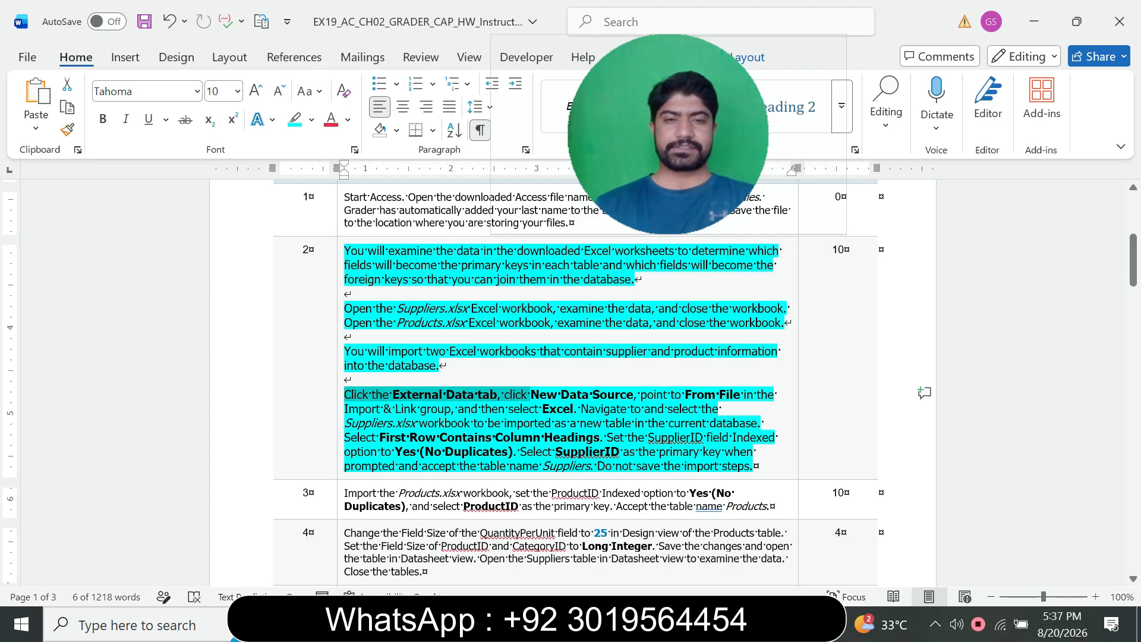
Switch to Access and start an Excel import with Suppliers.xlsx from the Access file folder as the source.
key("alt+Tab")
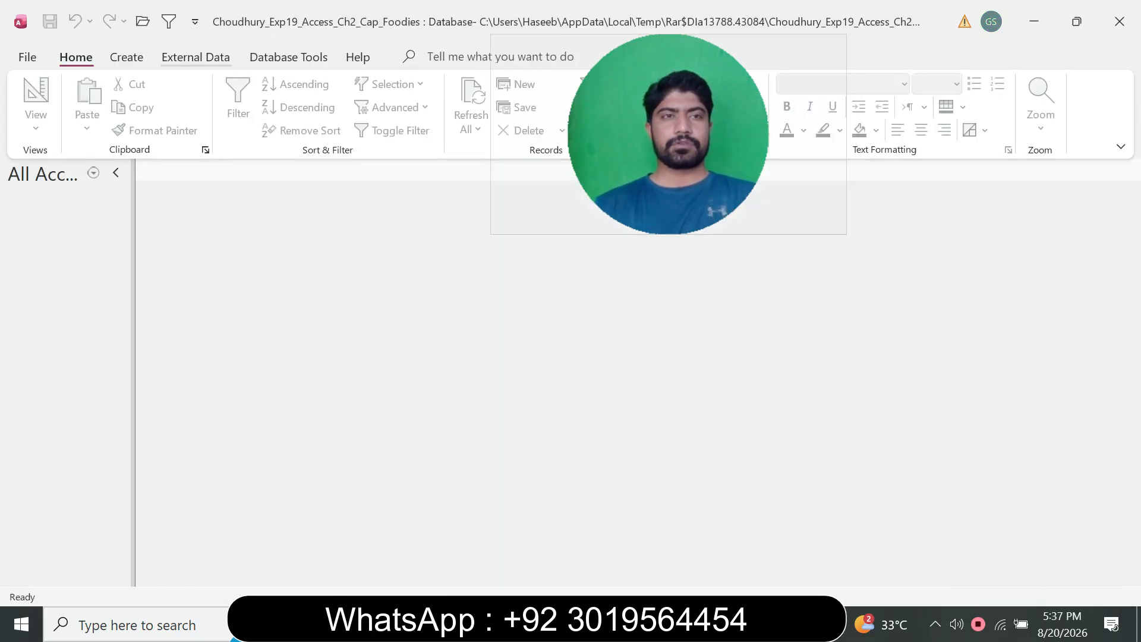
left_click(196, 57)
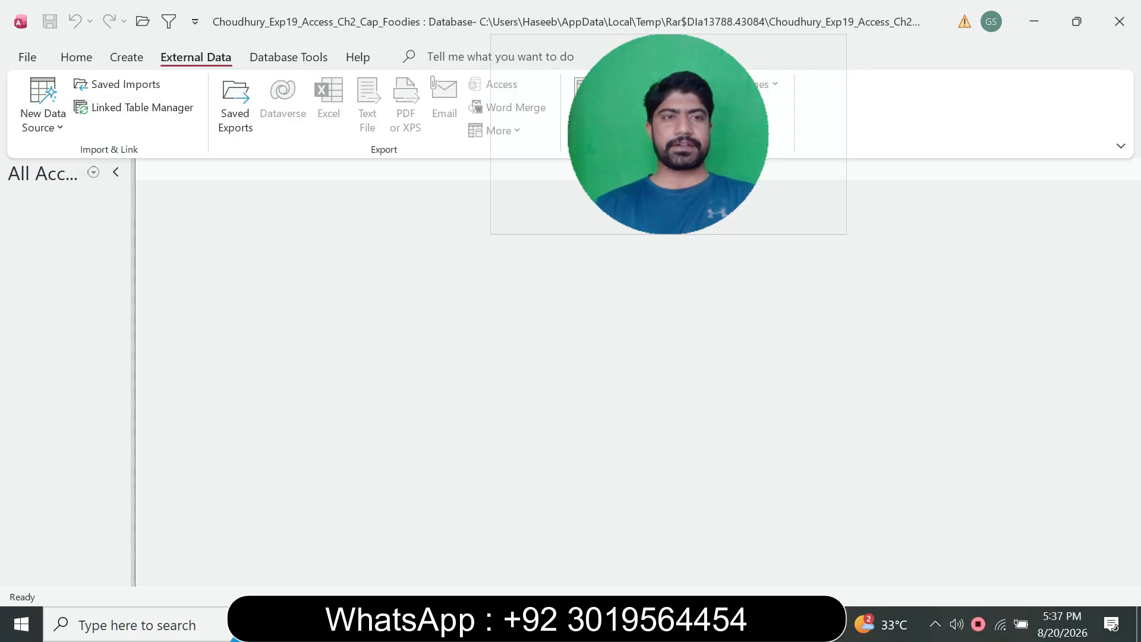
left_click(43, 106)
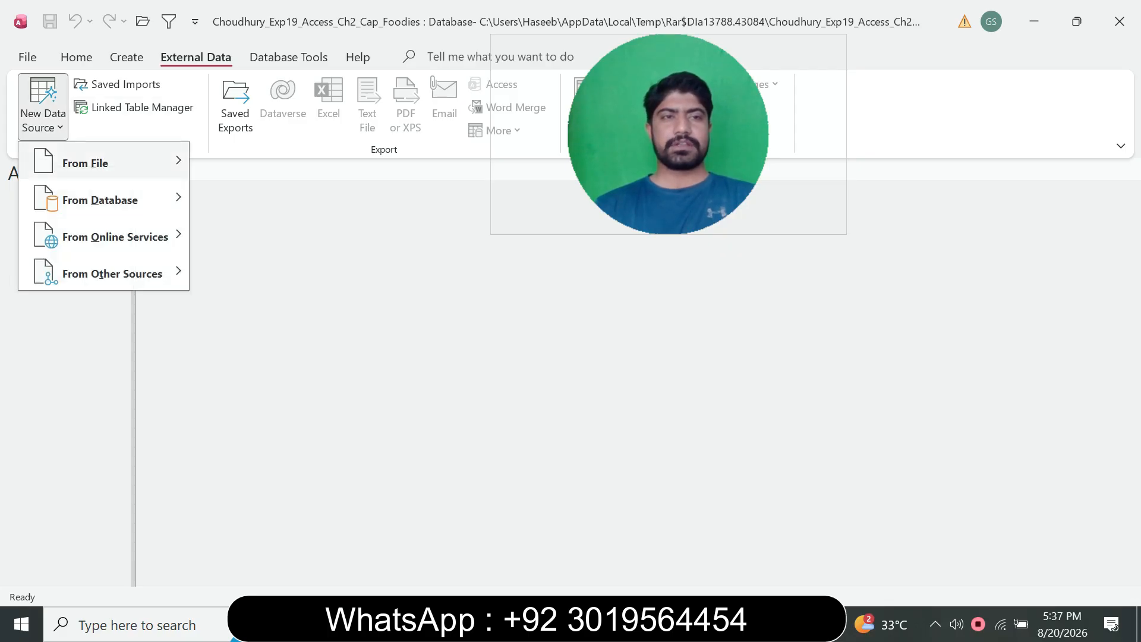
mouse_move(89, 163)
left_click(253, 162)
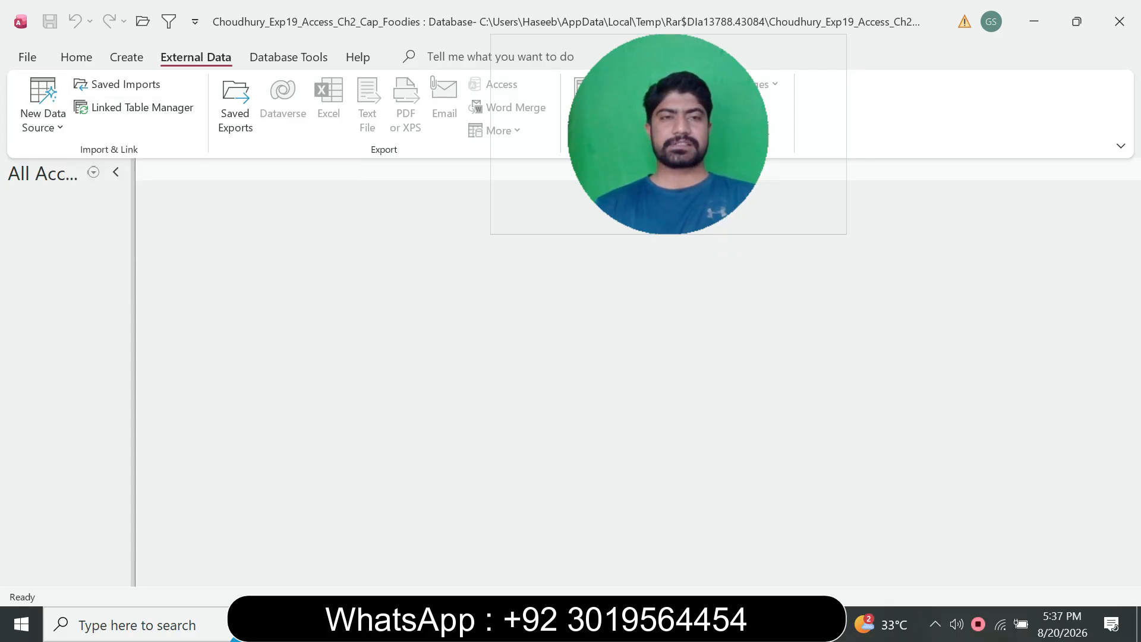
left_click(829, 184)
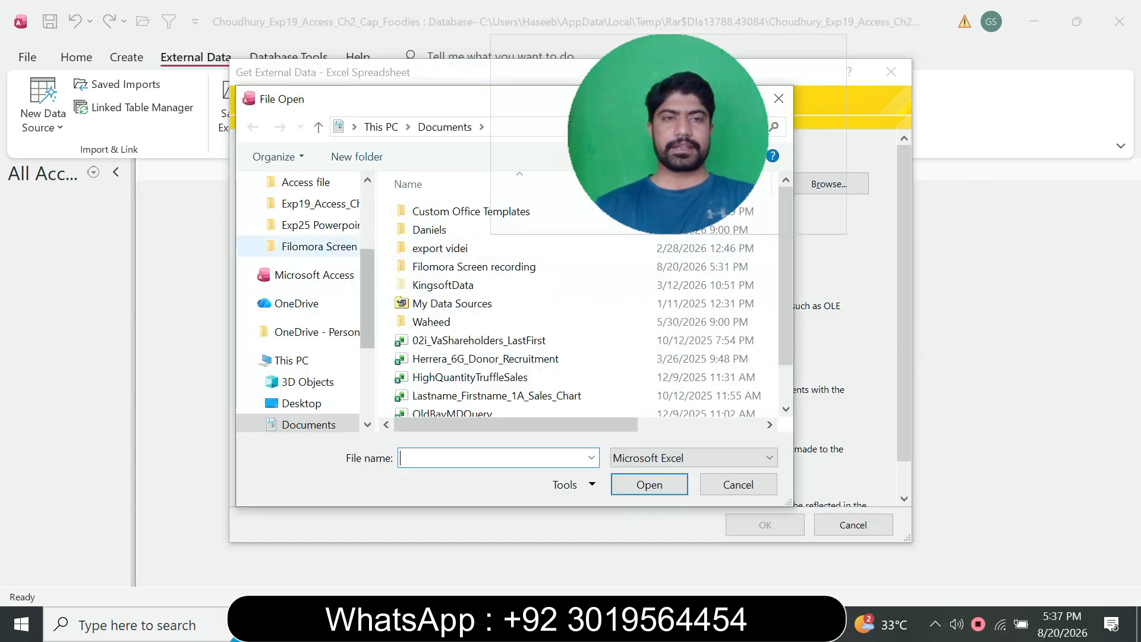
left_click(305, 182)
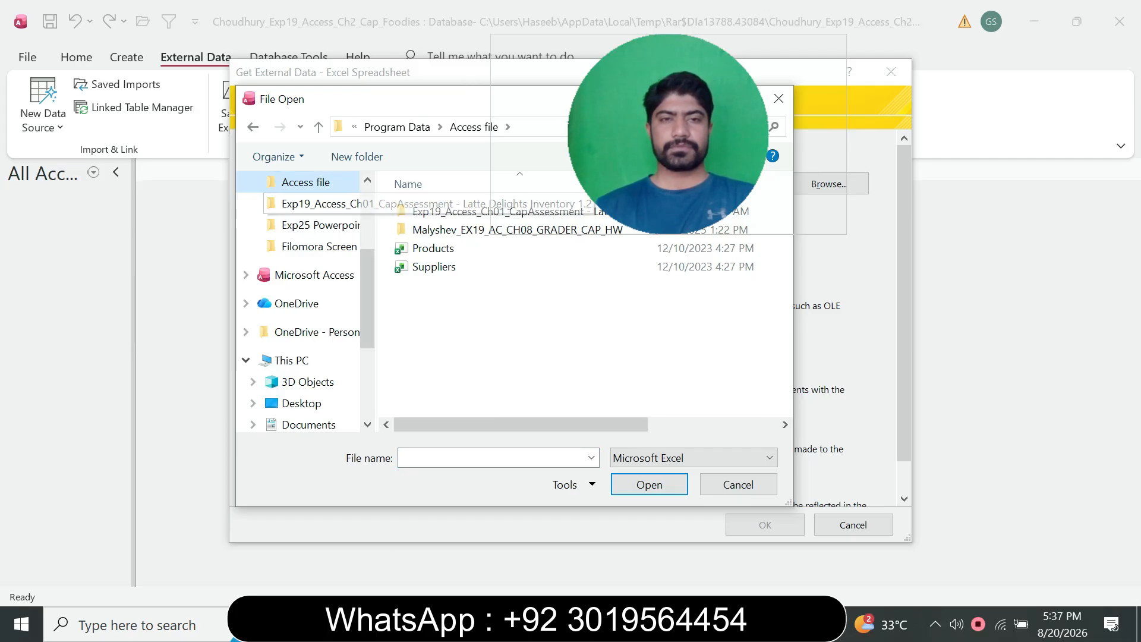
key("alt+Tab")
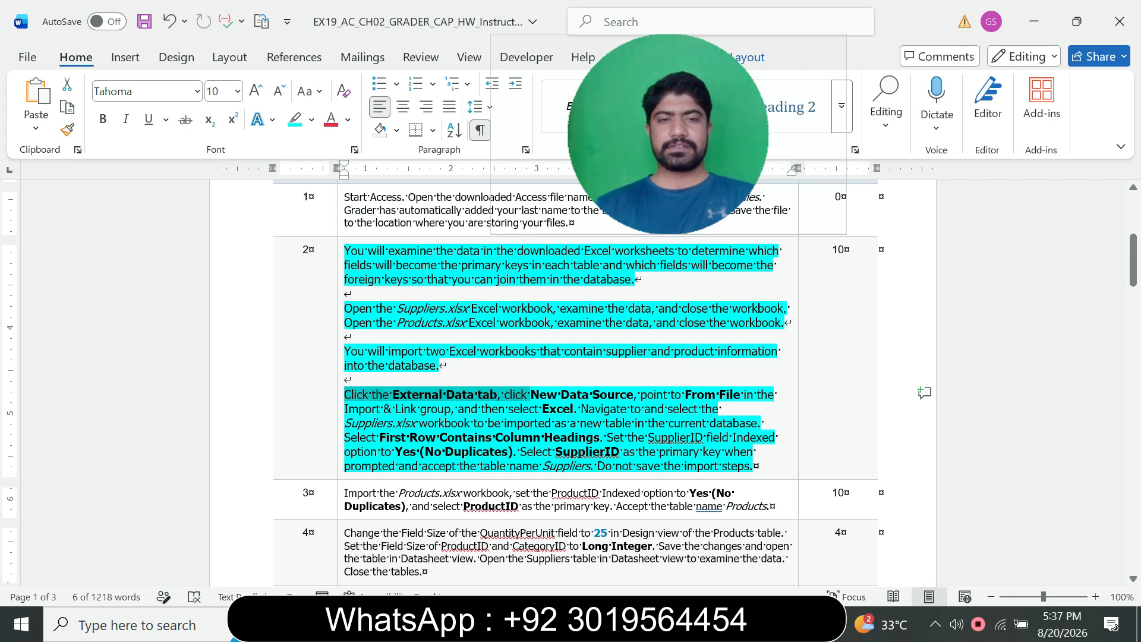
key("alt+Tab")
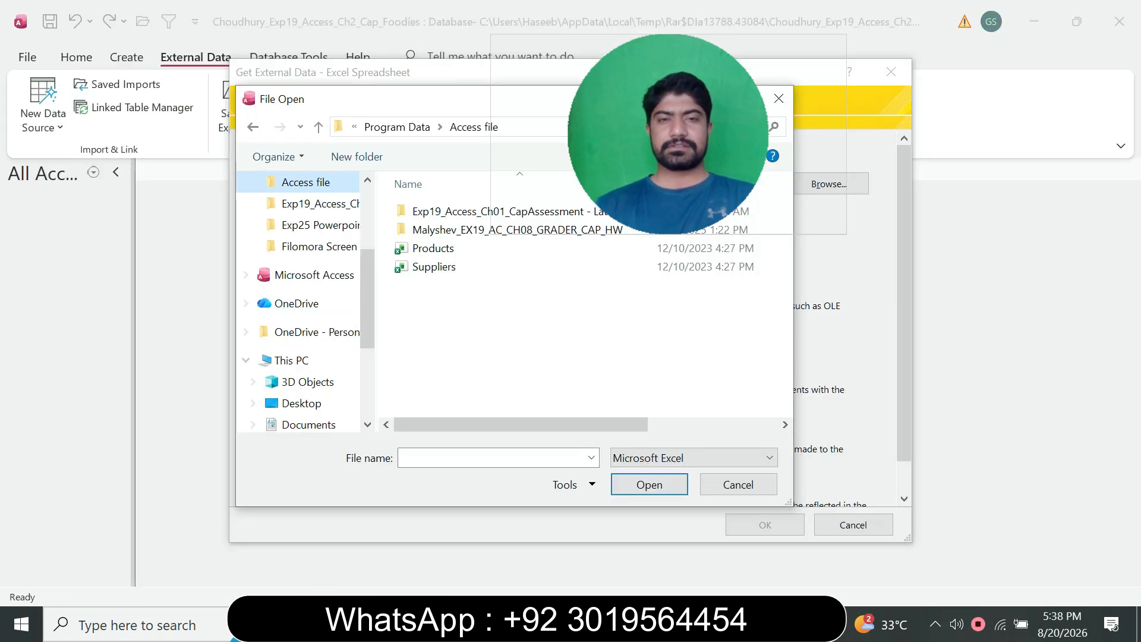
left_click(434, 266)
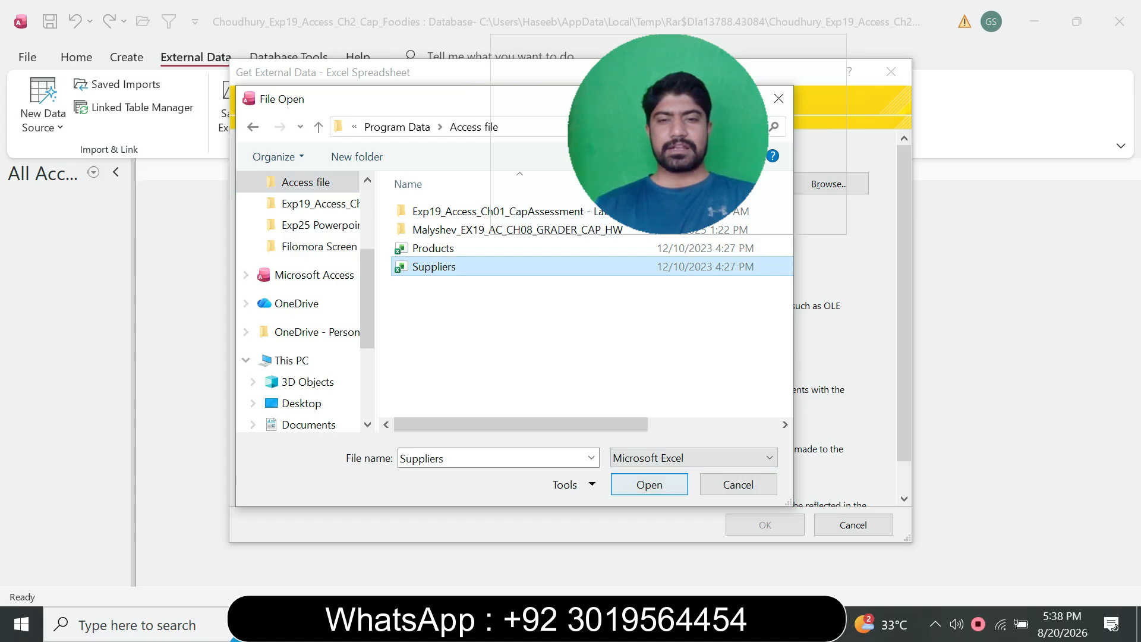
left_click(649, 485)
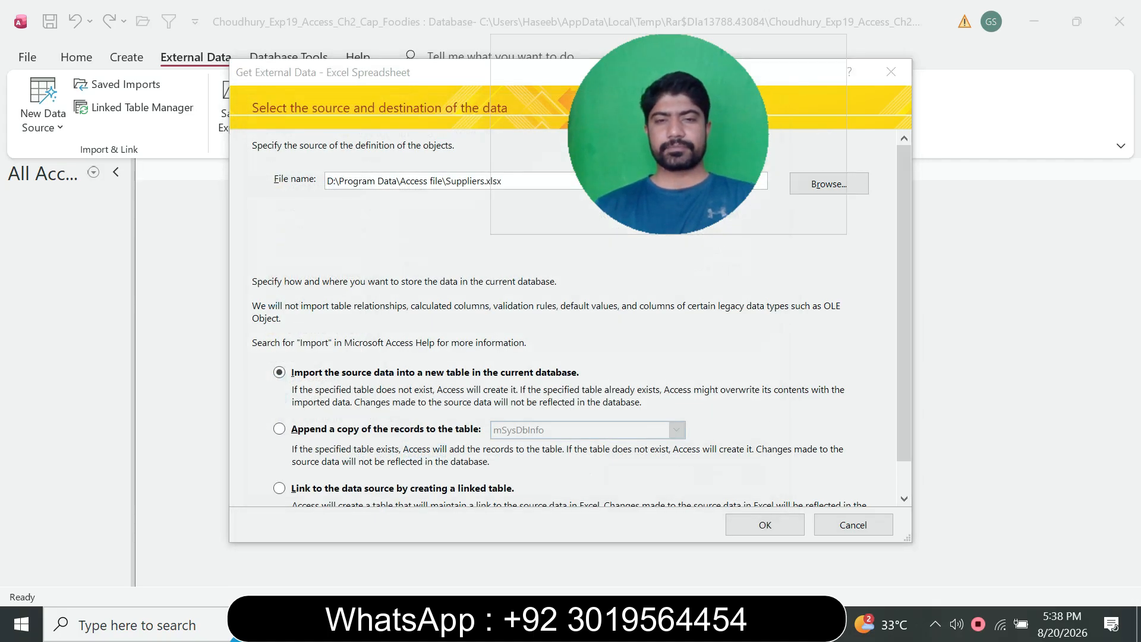
Check the column heading instruction in Word, then import into a new table in Access with First Row Contains Column Headings enabled.
key("alt+Tab")
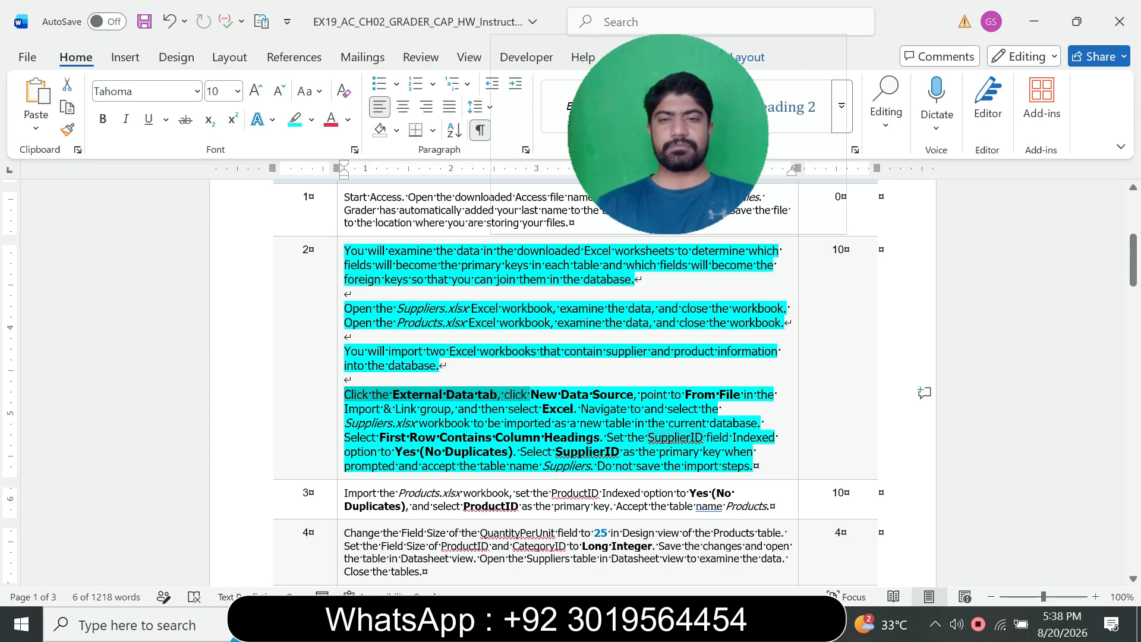
left_click_drag(345, 437, 599, 438)
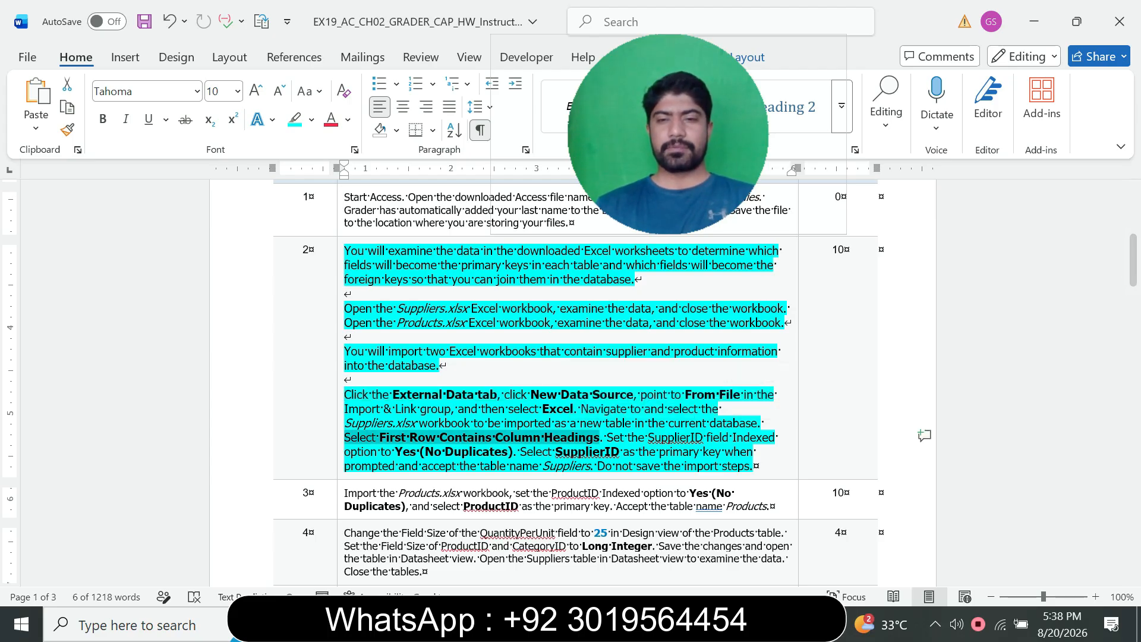
key("alt+Tab")
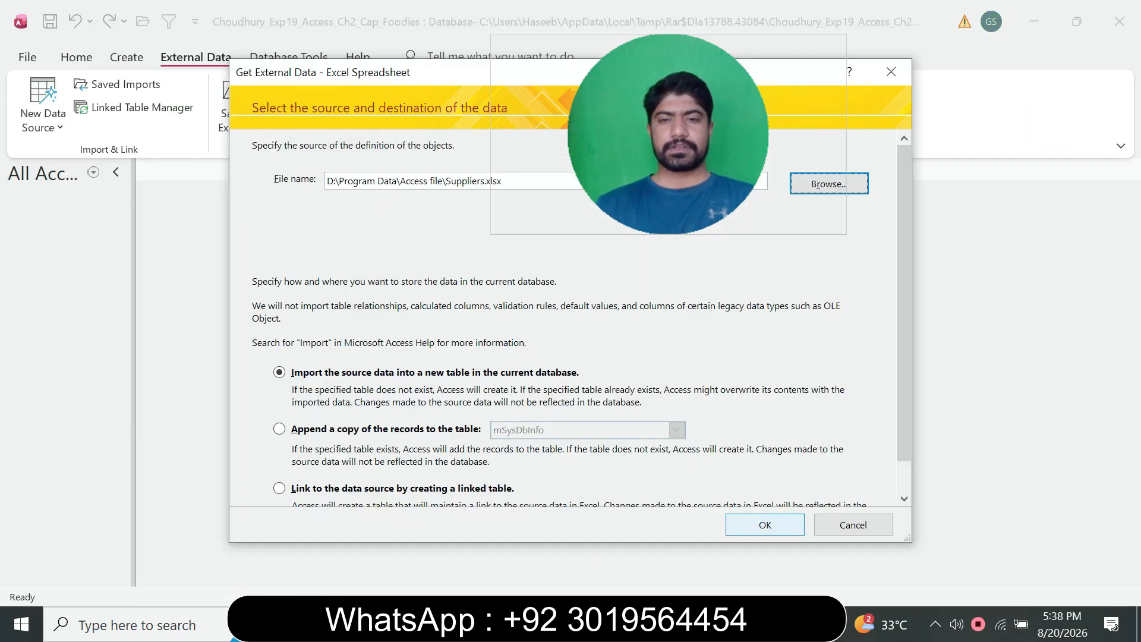
left_click(765, 525)
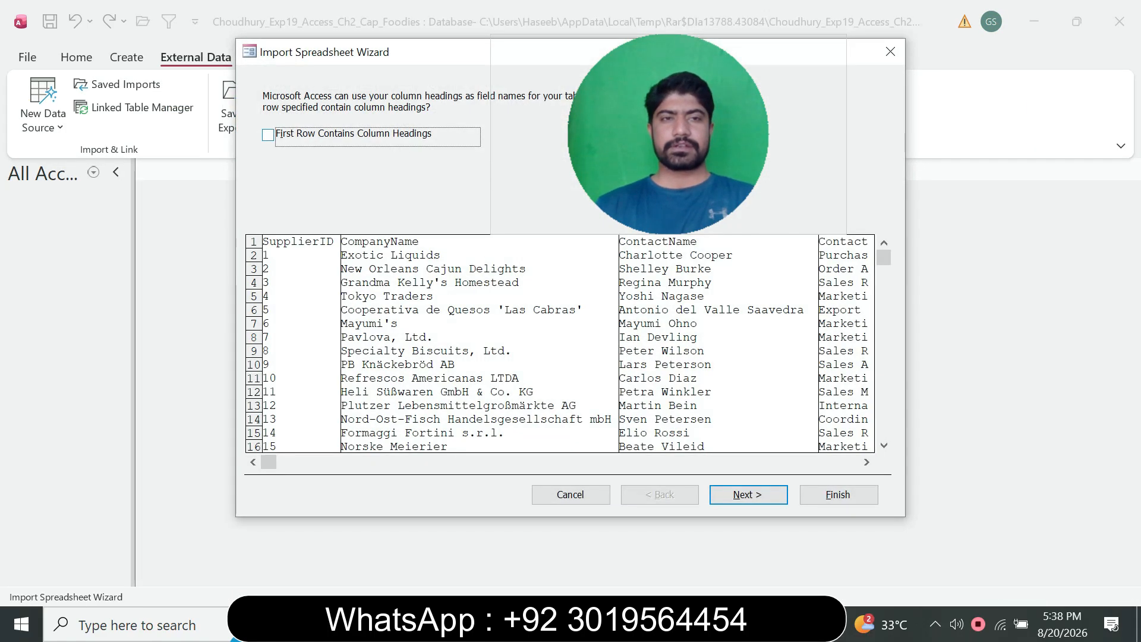
left_click(268, 135)
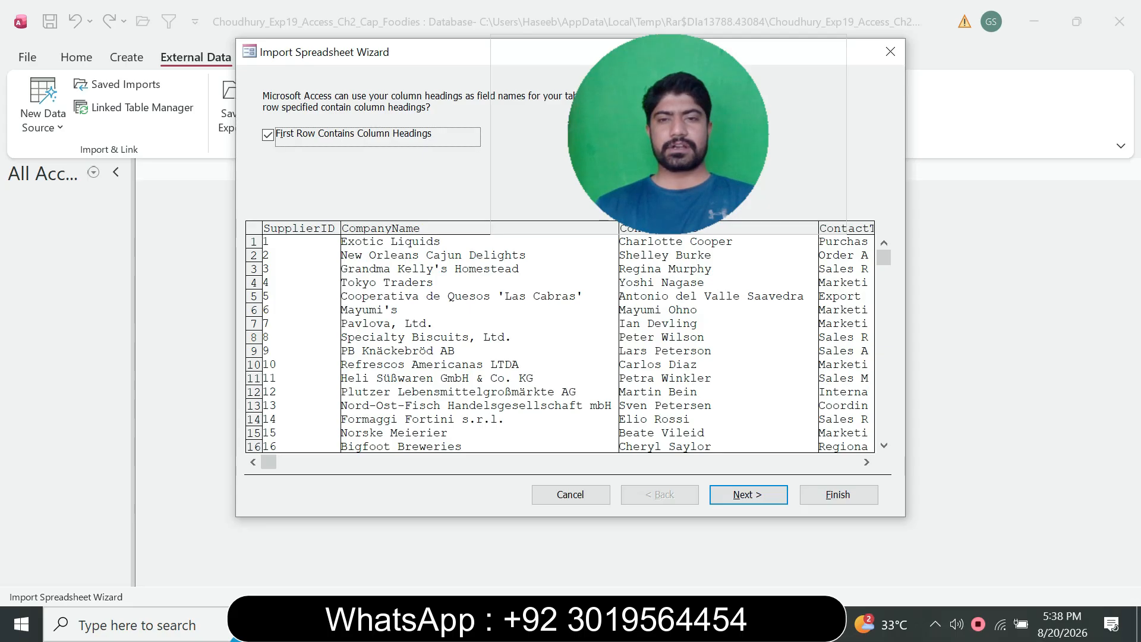
left_click(748, 495)
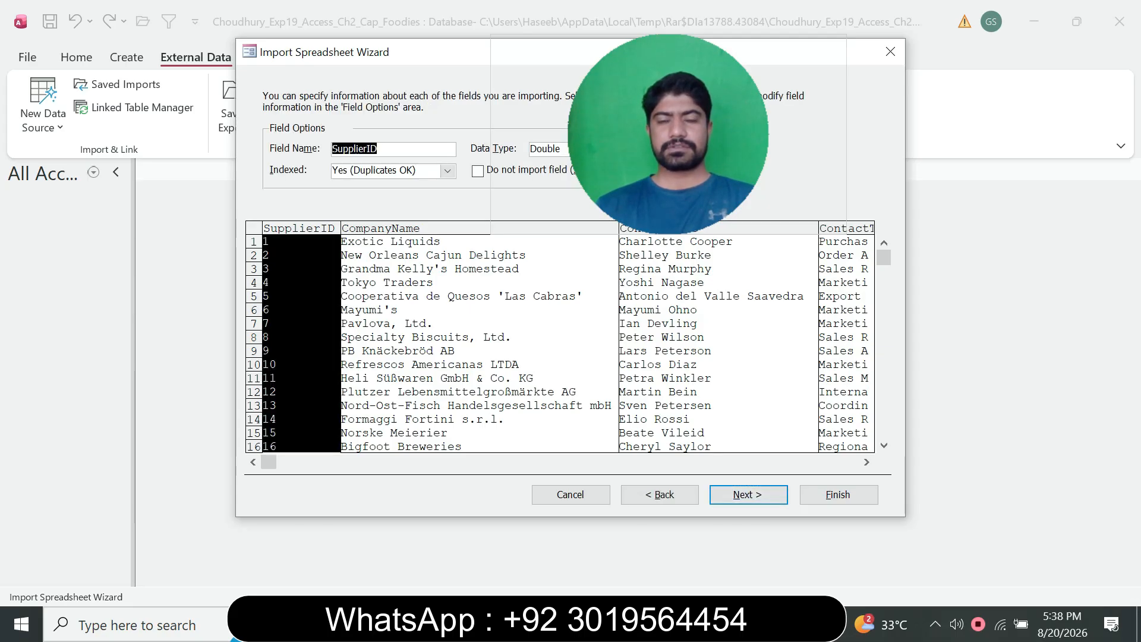
Set the SupplierID field's Indexed option to Yes (No Duplicates), checking it against the Word instructions.
key("alt+Tab")
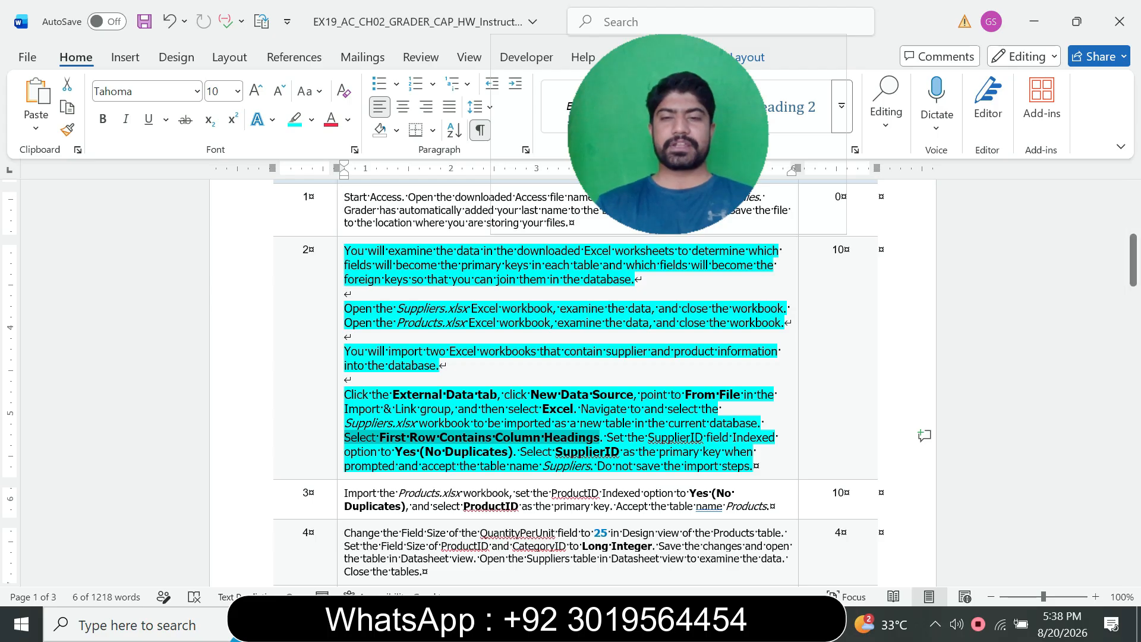
key("alt+Tab")
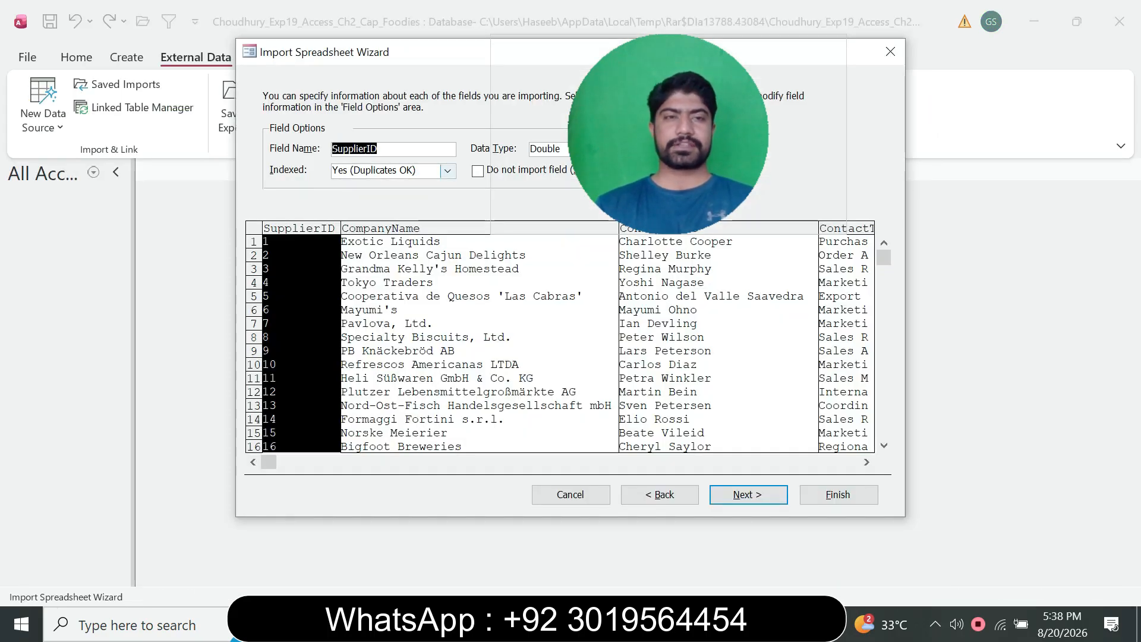
left_click(448, 170)
key("Return")
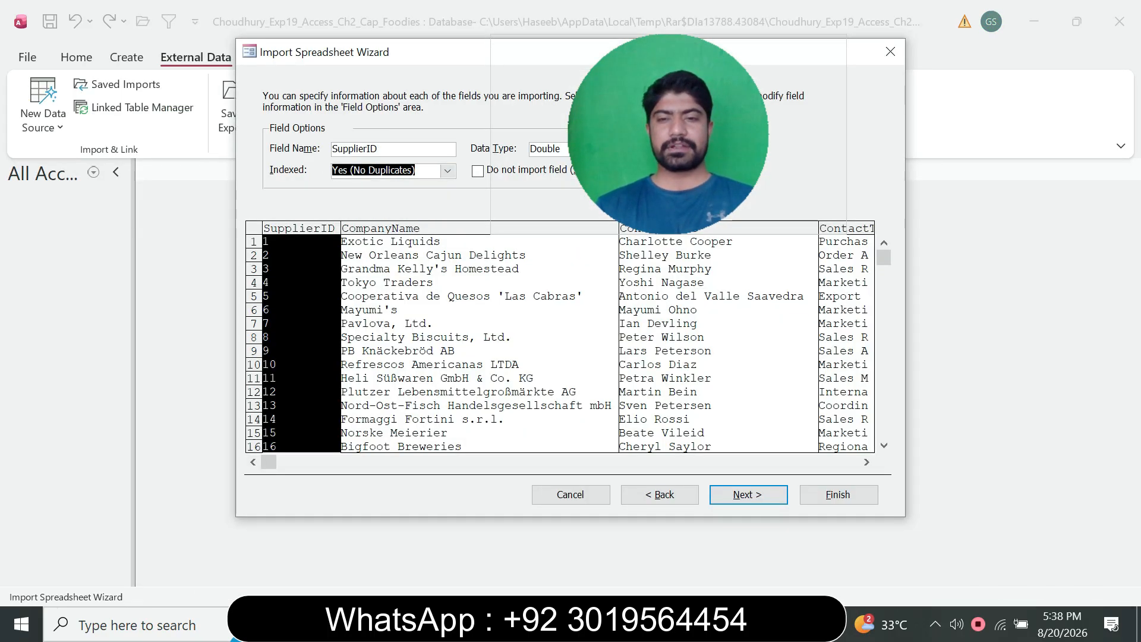
key("alt+Tab")
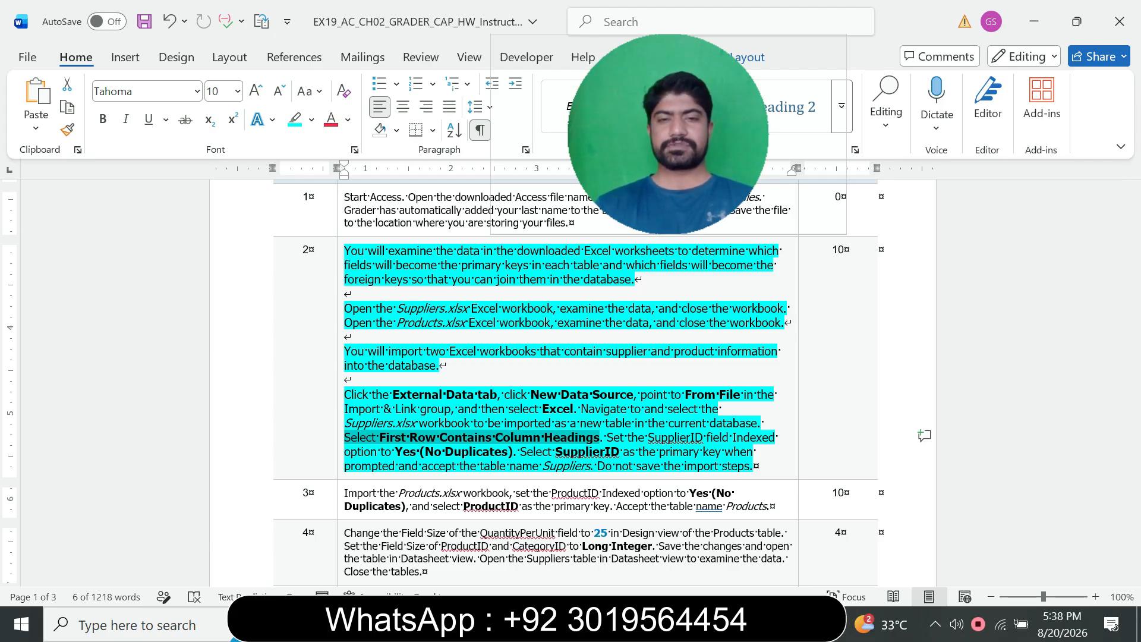
Switch to Access and choose your own primary key for the Suppliers import, following the SupplierID instruction in Word.
key("alt+Tab")
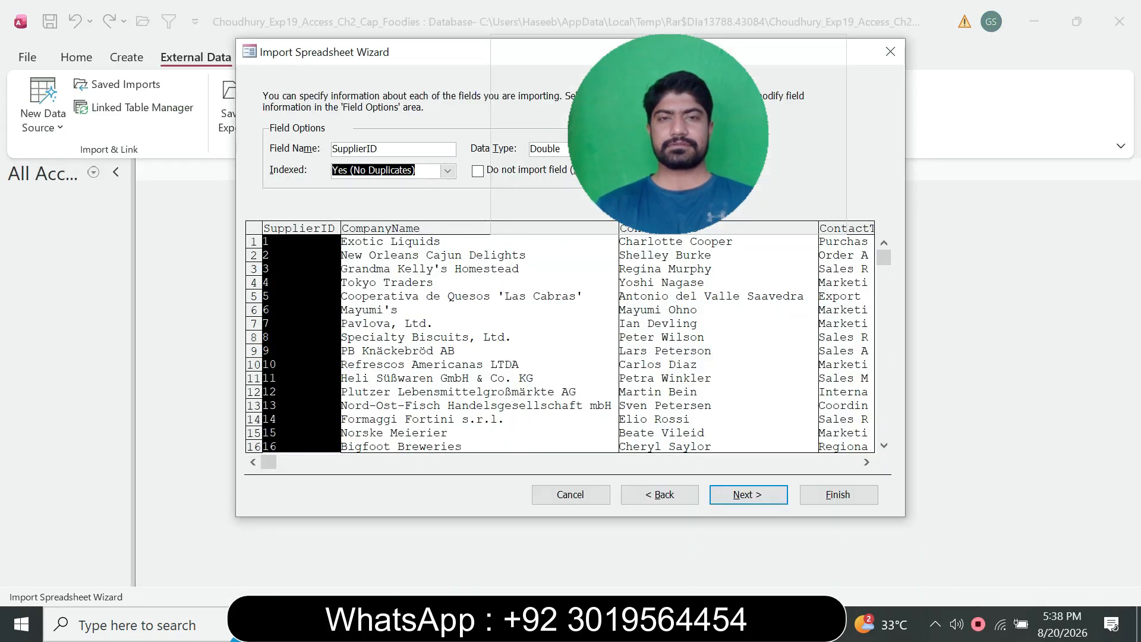
left_click_drag(669, 134, 806, 132)
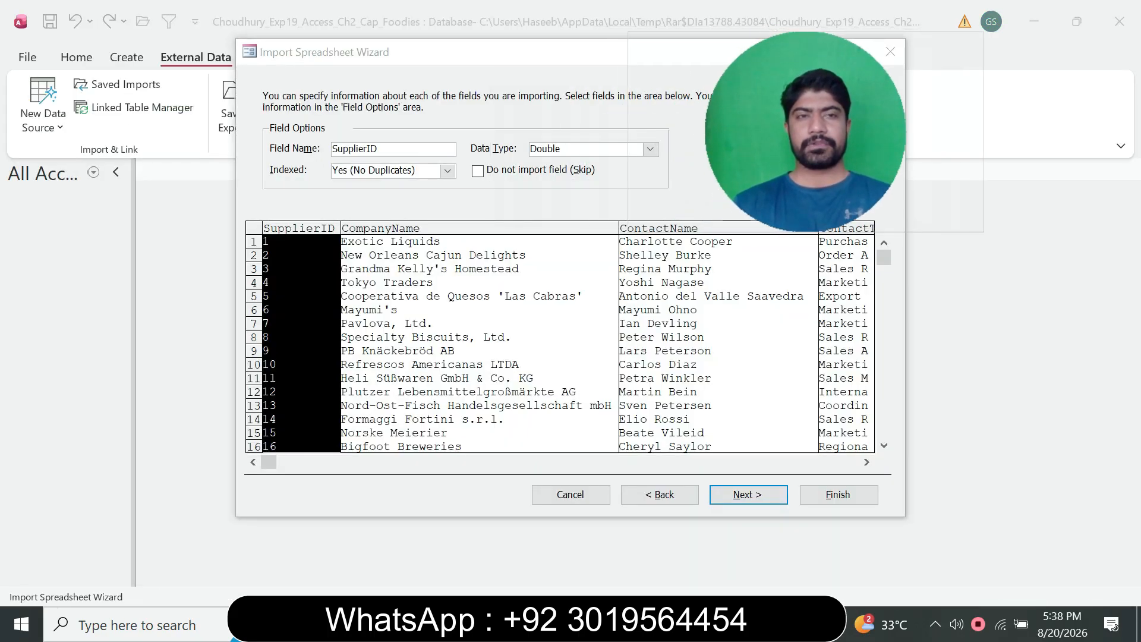
left_click(748, 494)
key("alt+Tab")
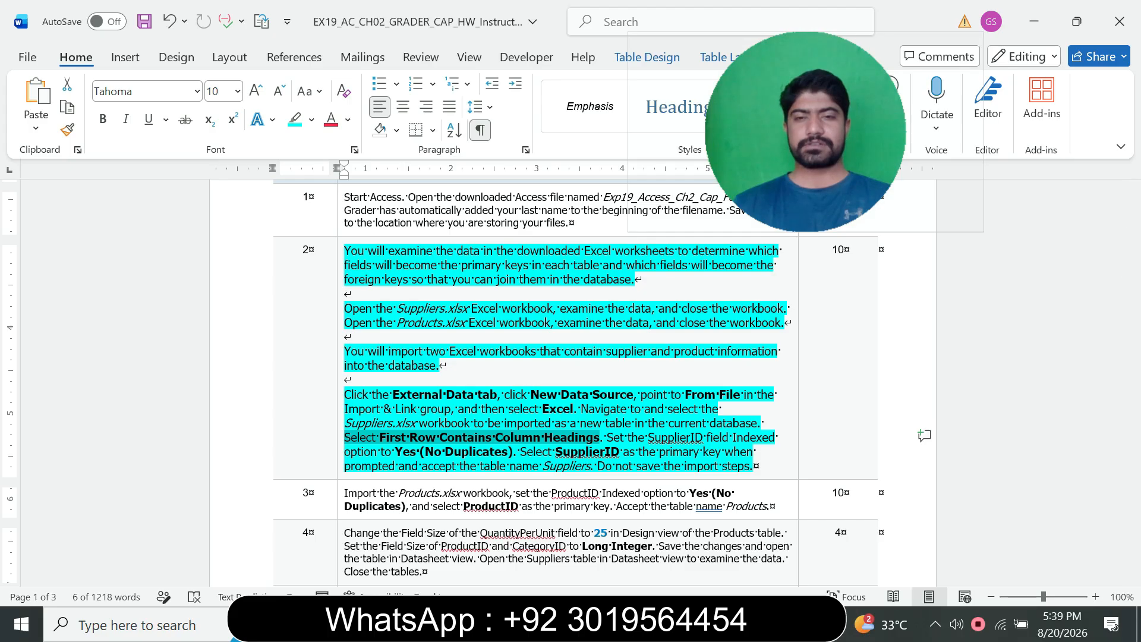
key("alt+Tab")
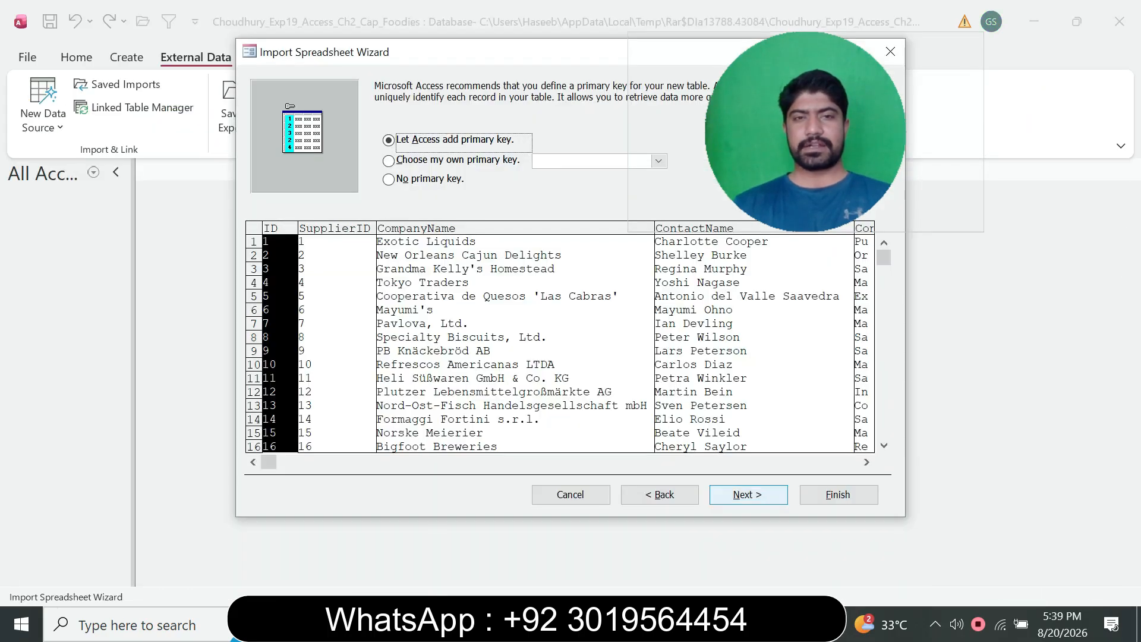
key("alt+Tab")
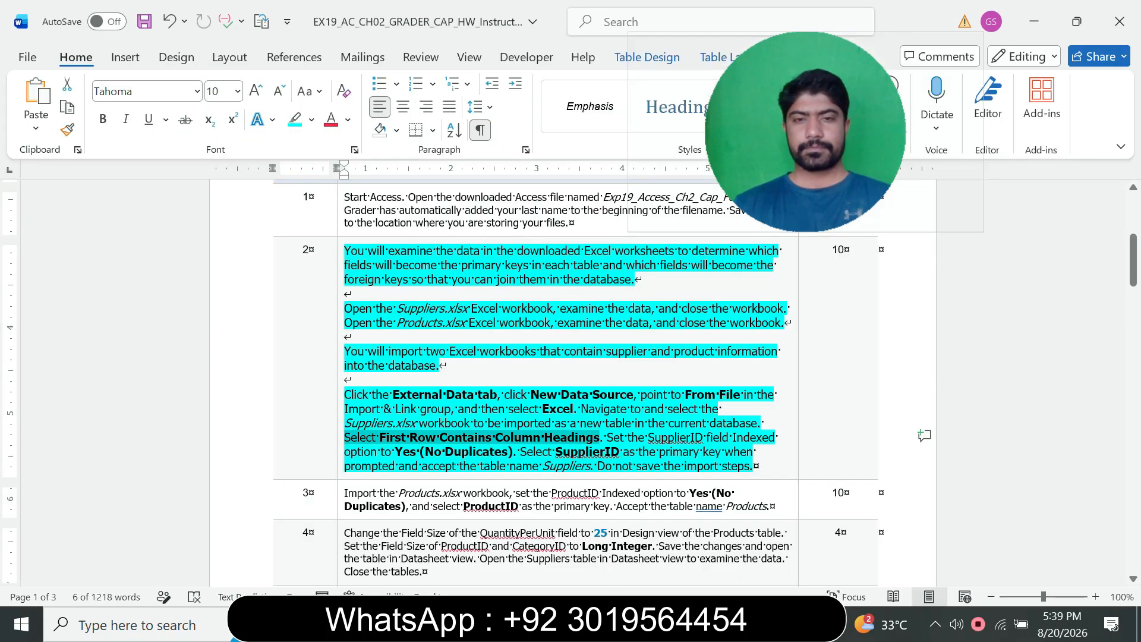
key("alt+Tab")
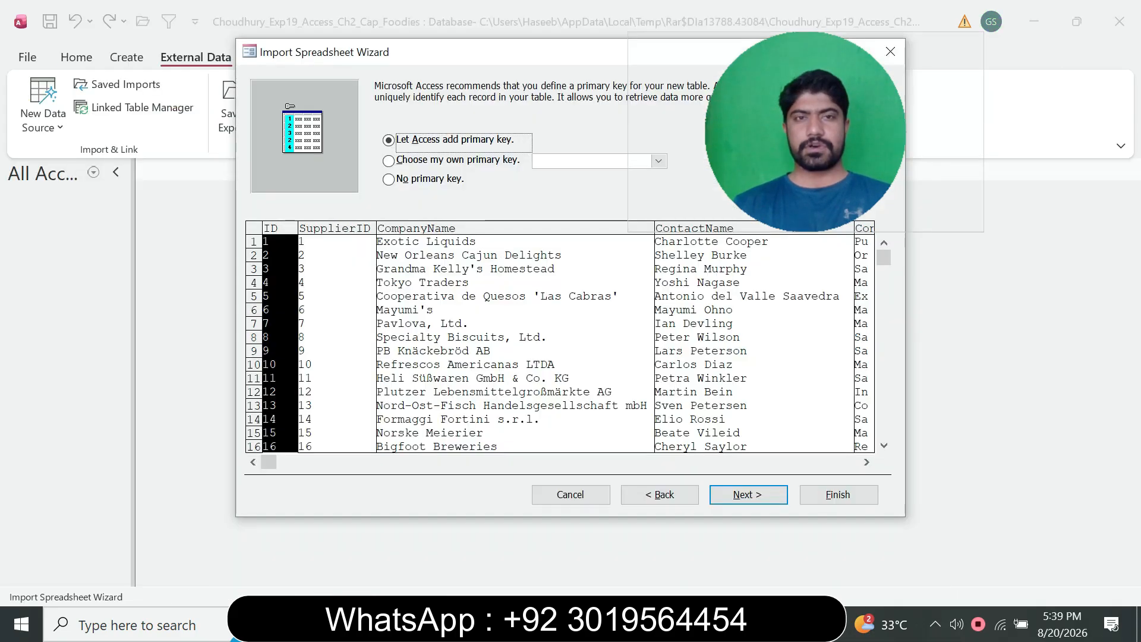
key("alt+c")
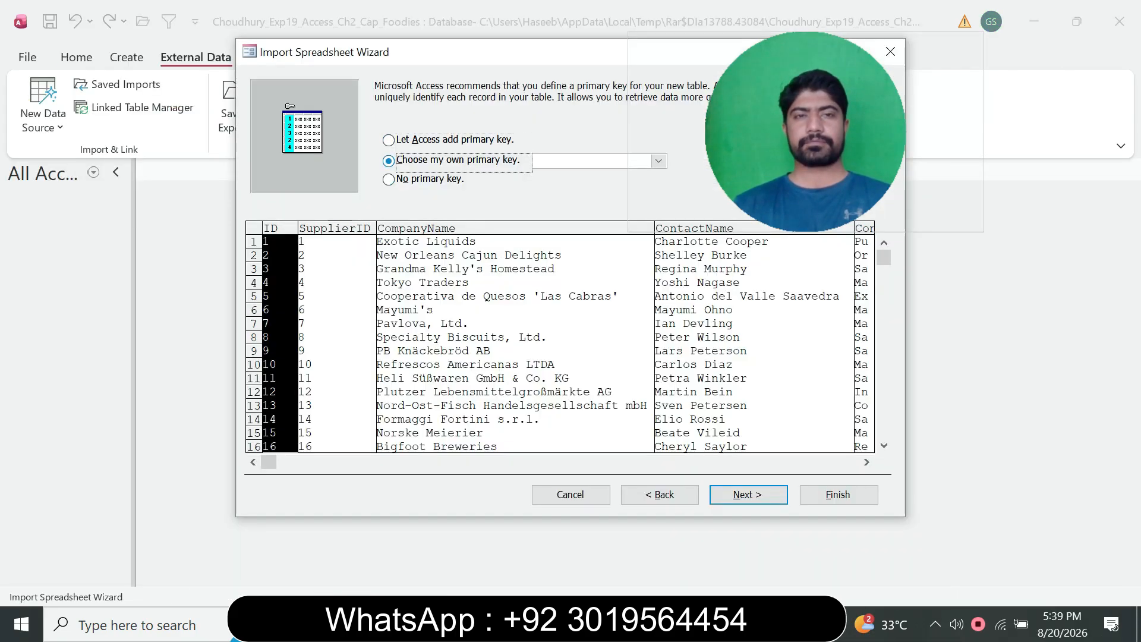
key("alt+n")
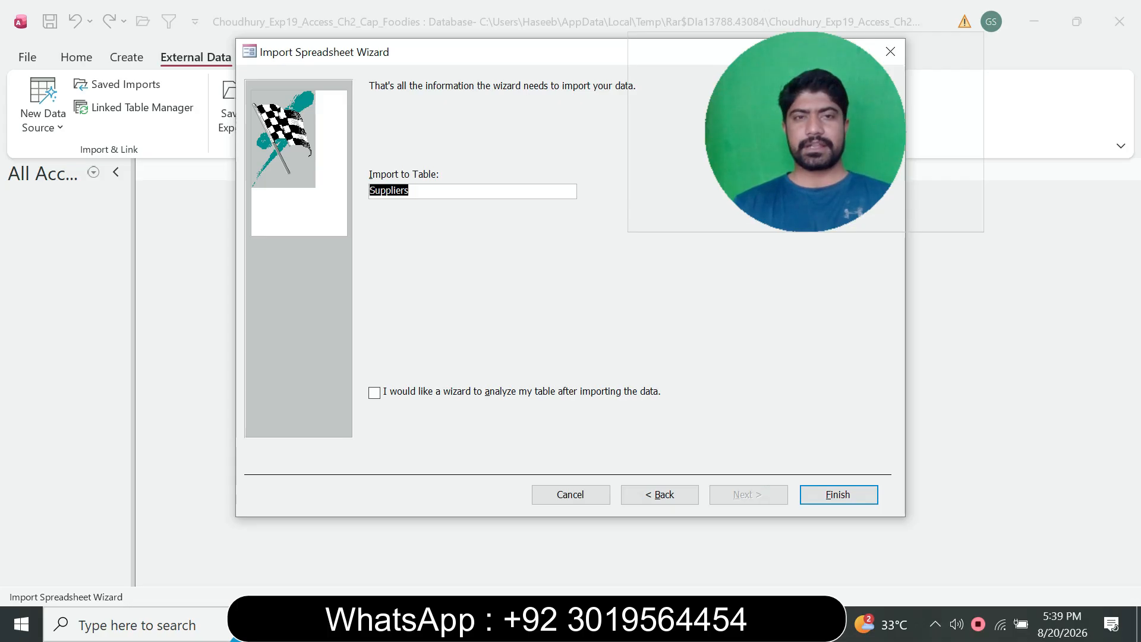
Check the table name instruction in Word, then finish the Access import to the Suppliers table without saving the import steps.
key("alt+Tab")
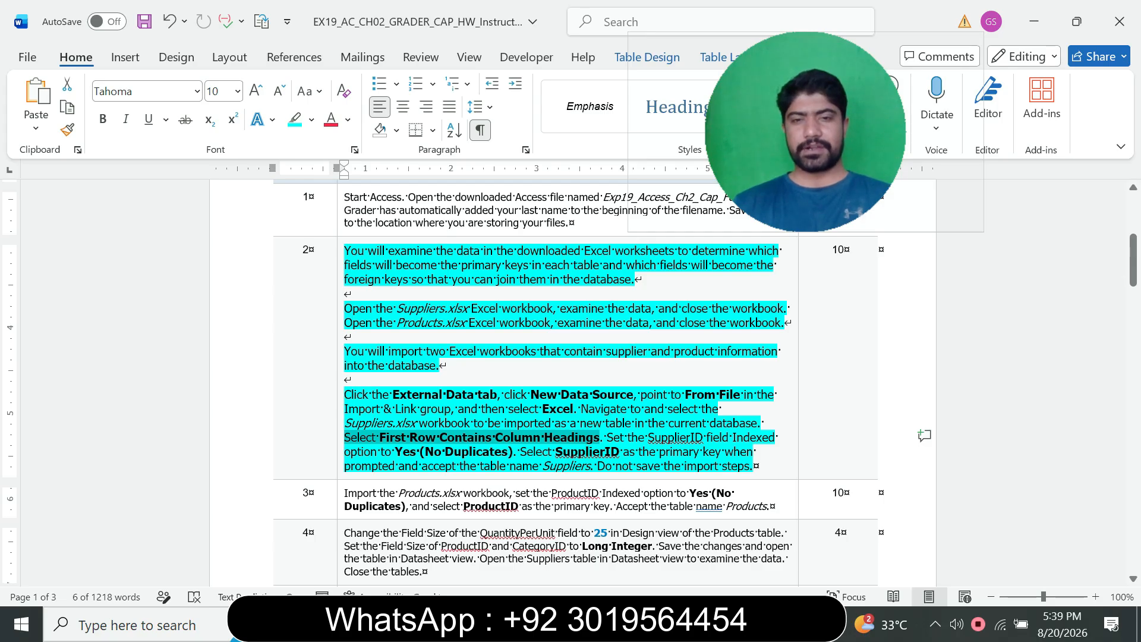
key("alt+Tab")
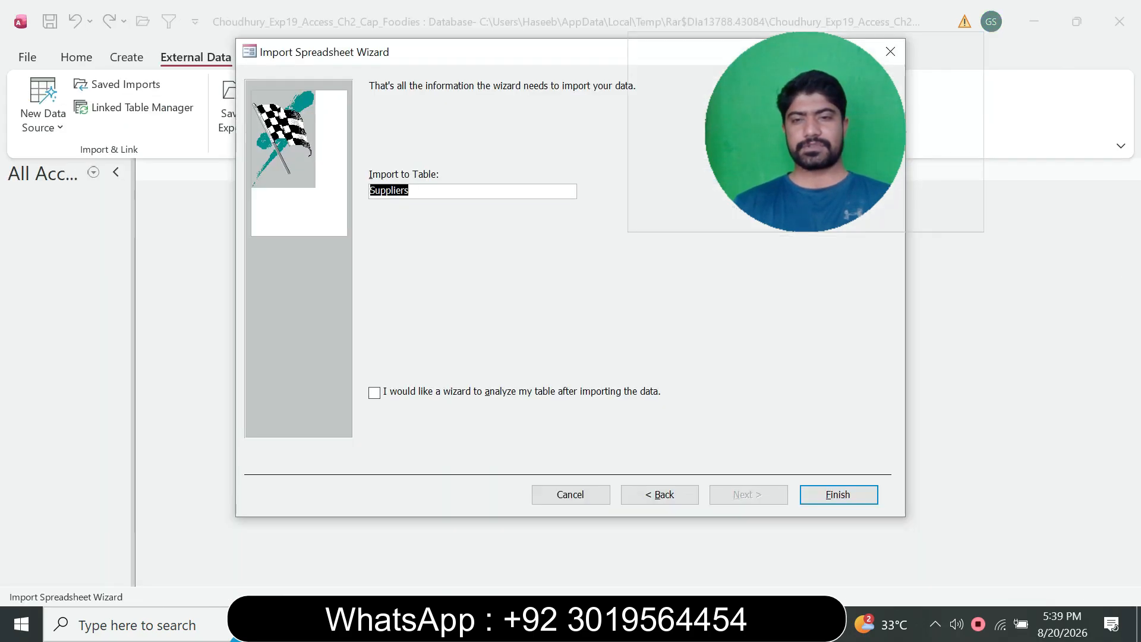
key("Return")
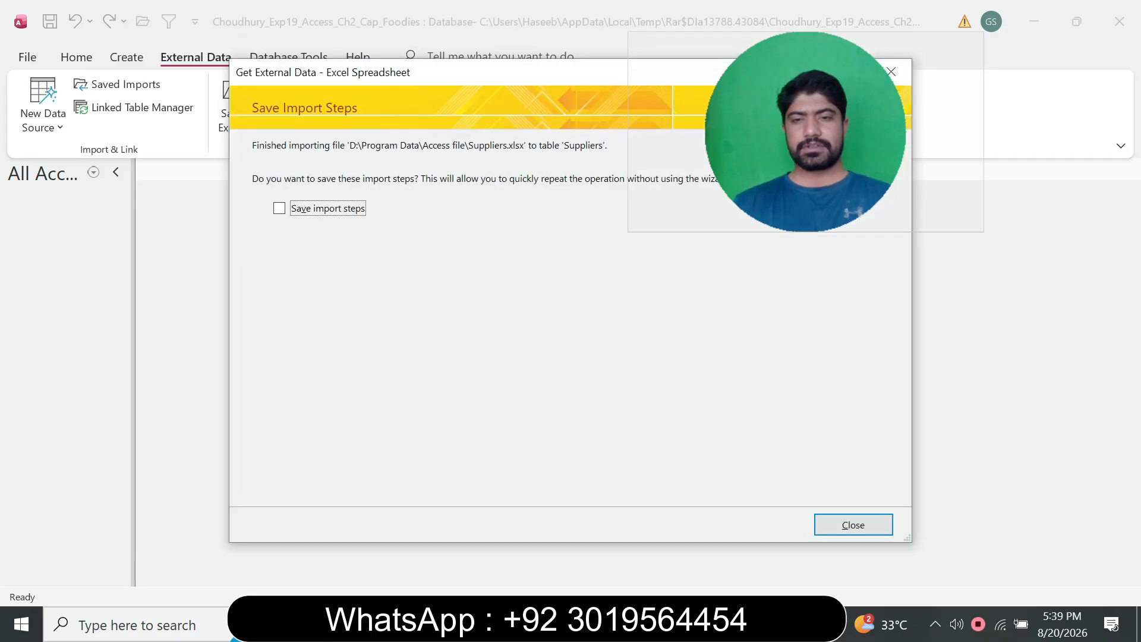
key("Return")
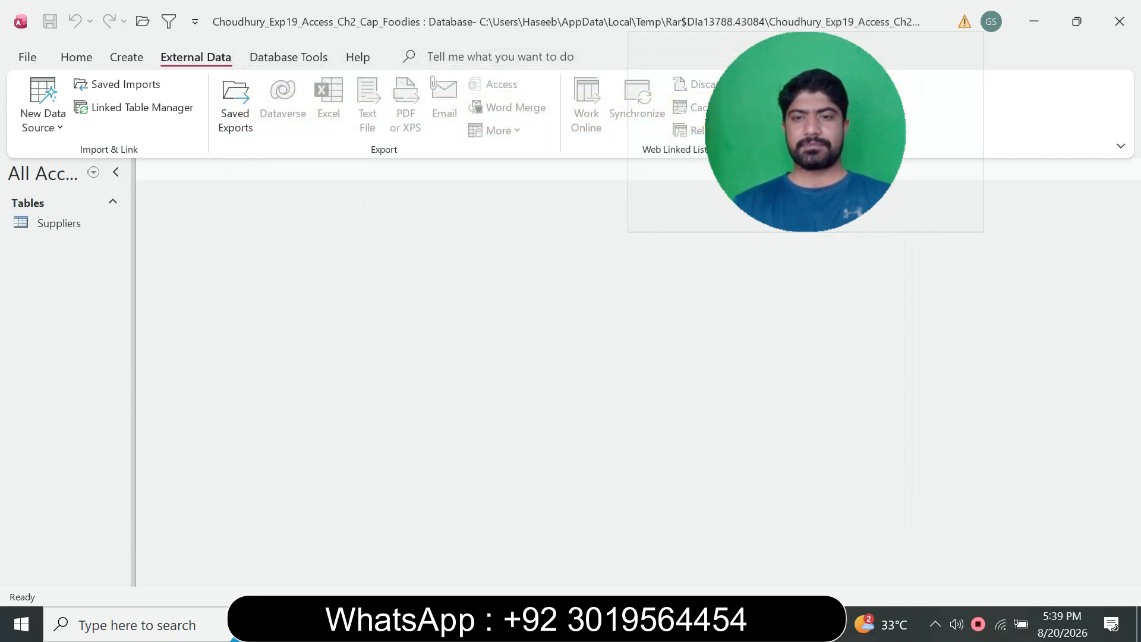
Switch to the Word instructions, reduce the step 2 text to 9 pt and remove its highlighting.
key("alt+Tab")
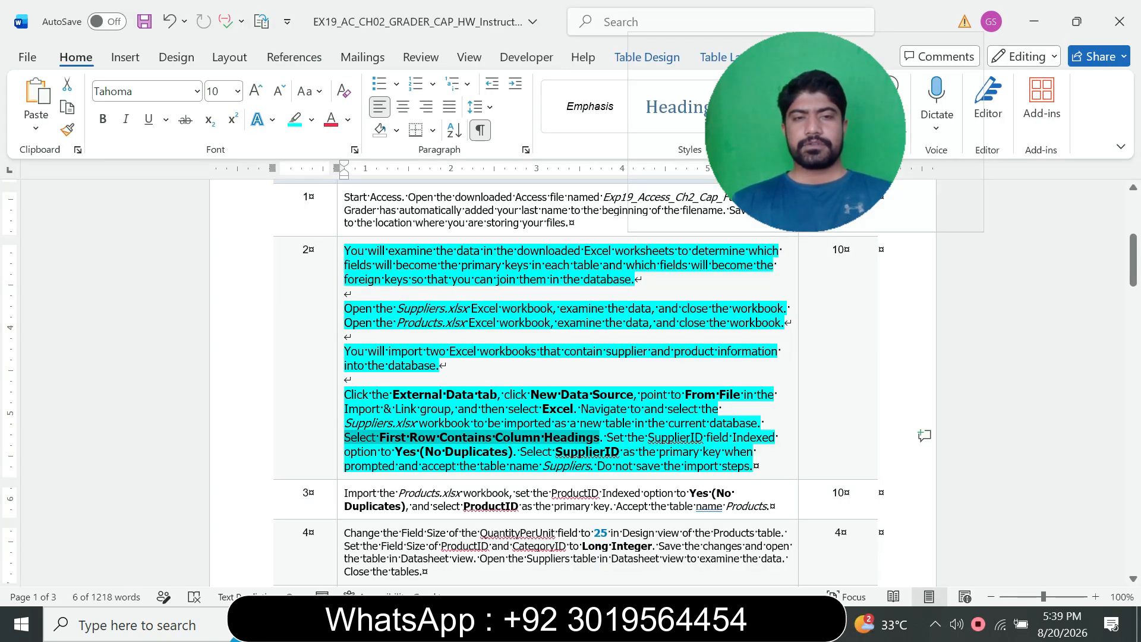
left_click(340, 466)
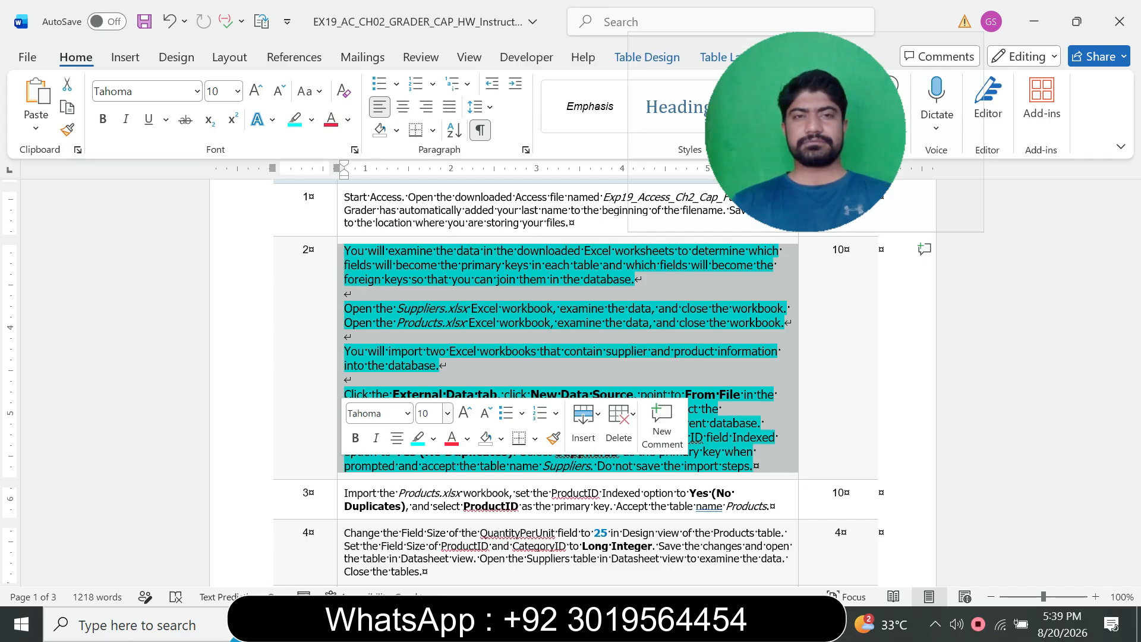
left_click(447, 413)
left_click(432, 83)
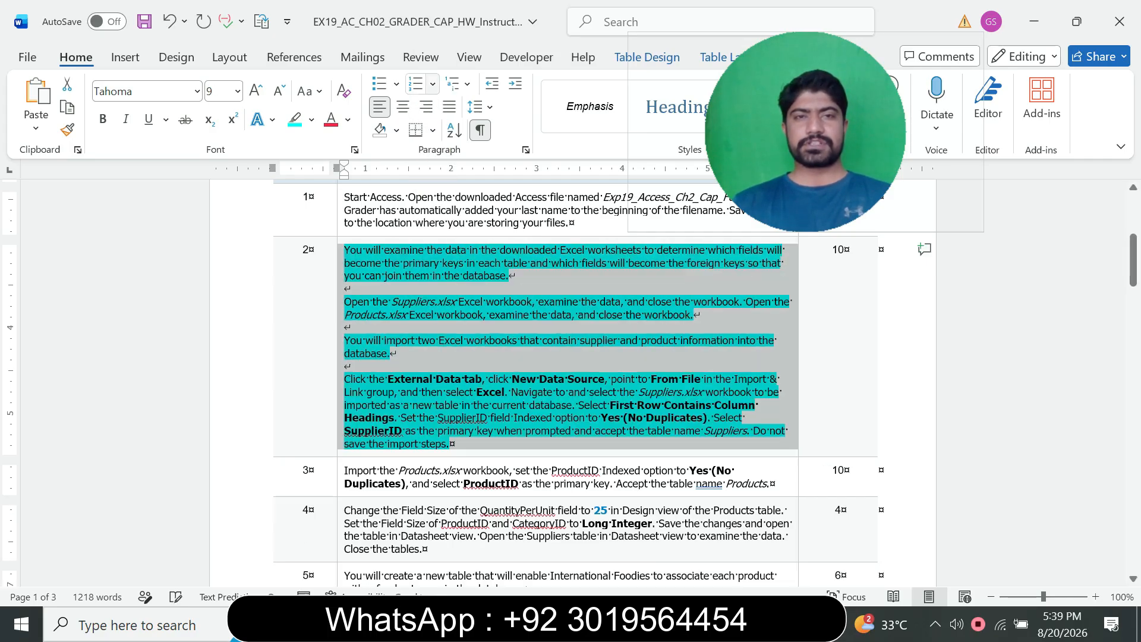
left_click(294, 120)
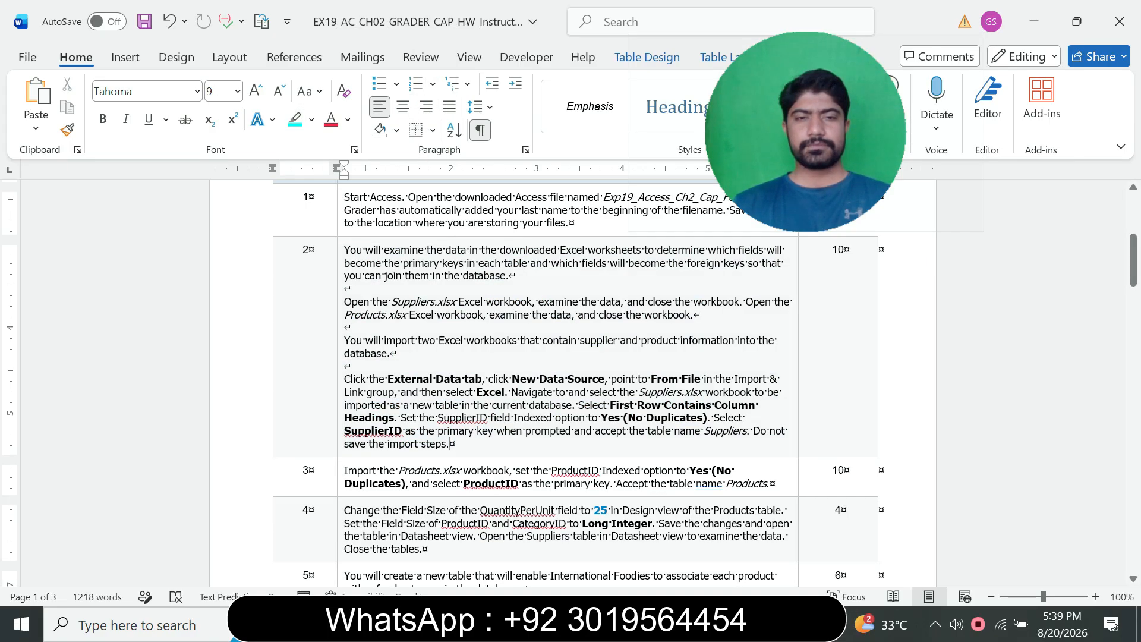
Enlarge the step 3 instruction text to 12 pt and highlight it in turquoise.
left_click(340, 482)
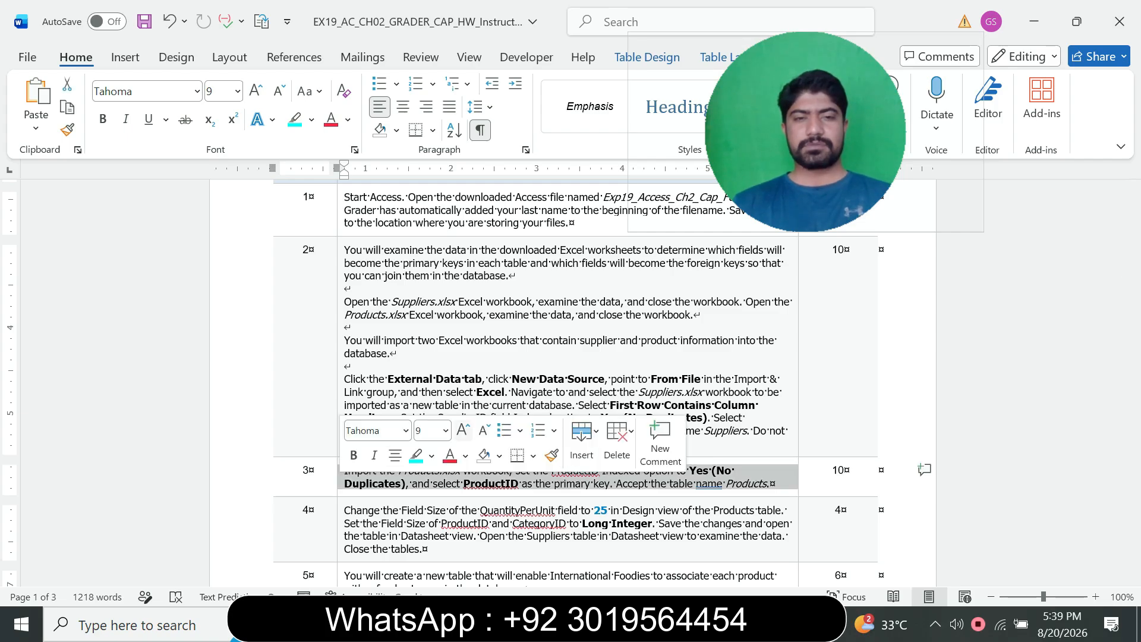
left_click(445, 431)
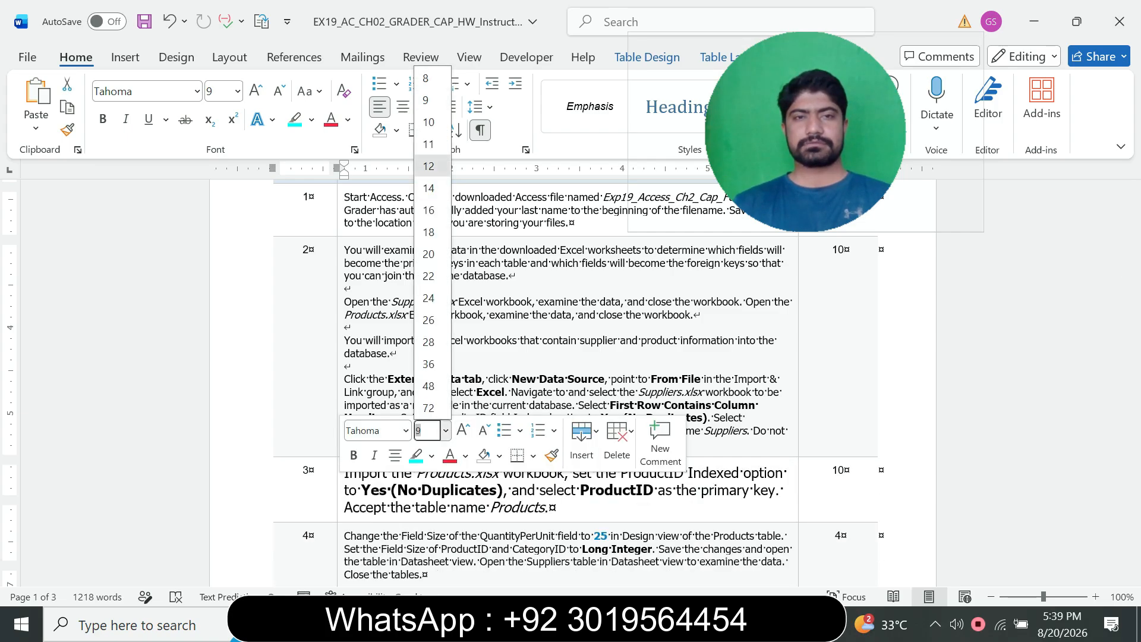
left_click(429, 167)
left_click(295, 120)
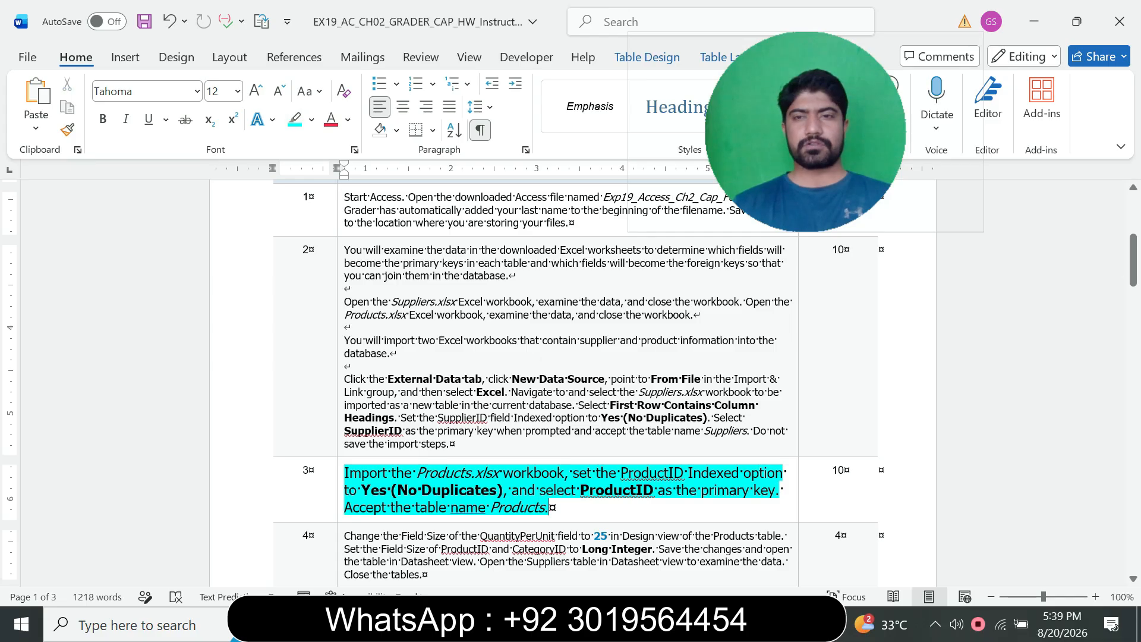
left_click_drag(1133, 261, 1133, 291)
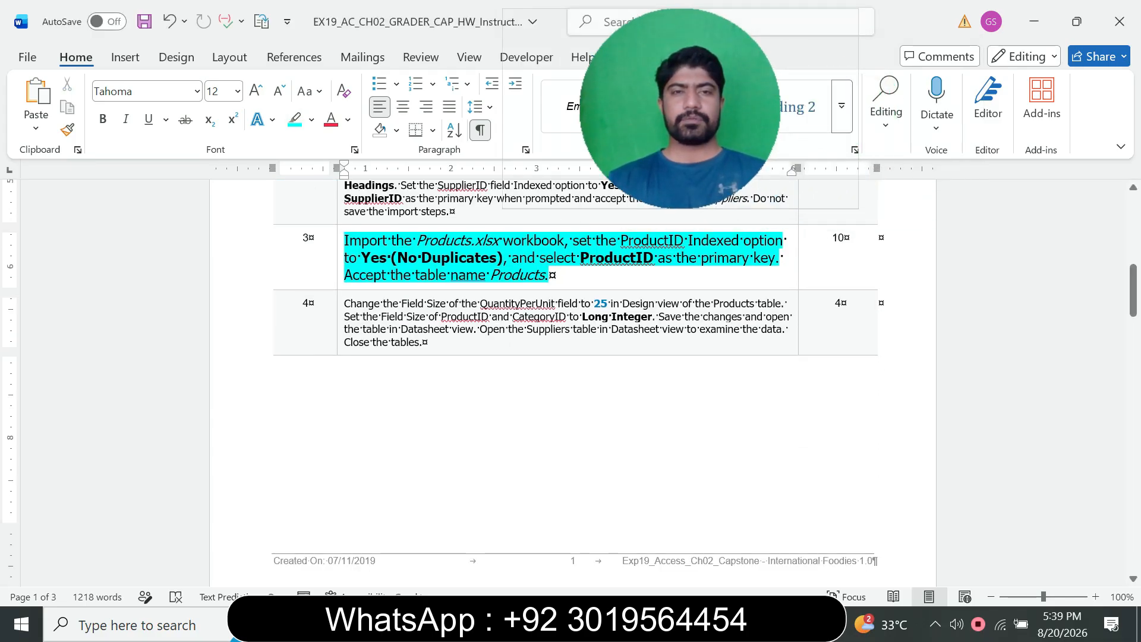
left_click_drag(1132, 291, 1133, 288)
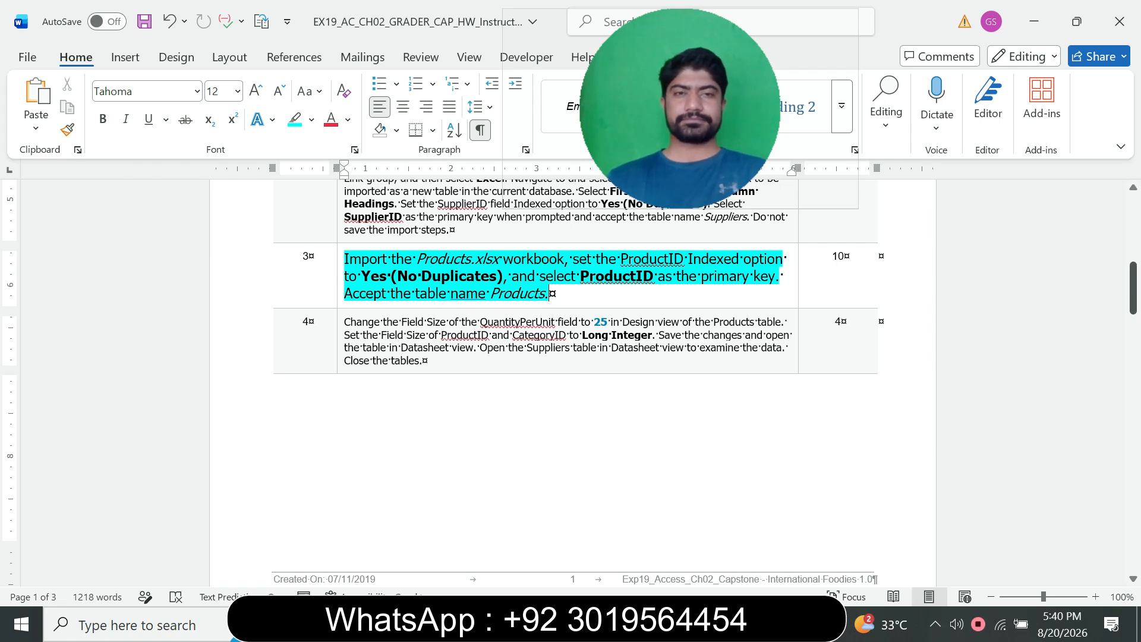
Mark the Products.xlsx workbook reference in step 3, then start an Excel import in Access into a new table from Products.xlsx.
left_click_drag(417, 259, 563, 259)
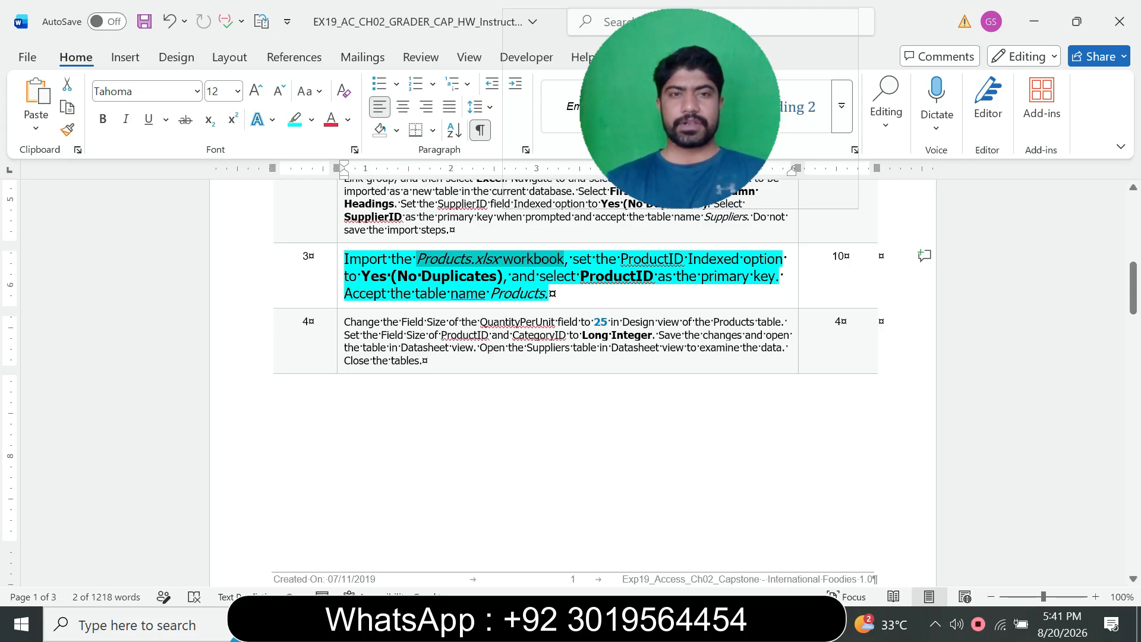
left_click(811, 624)
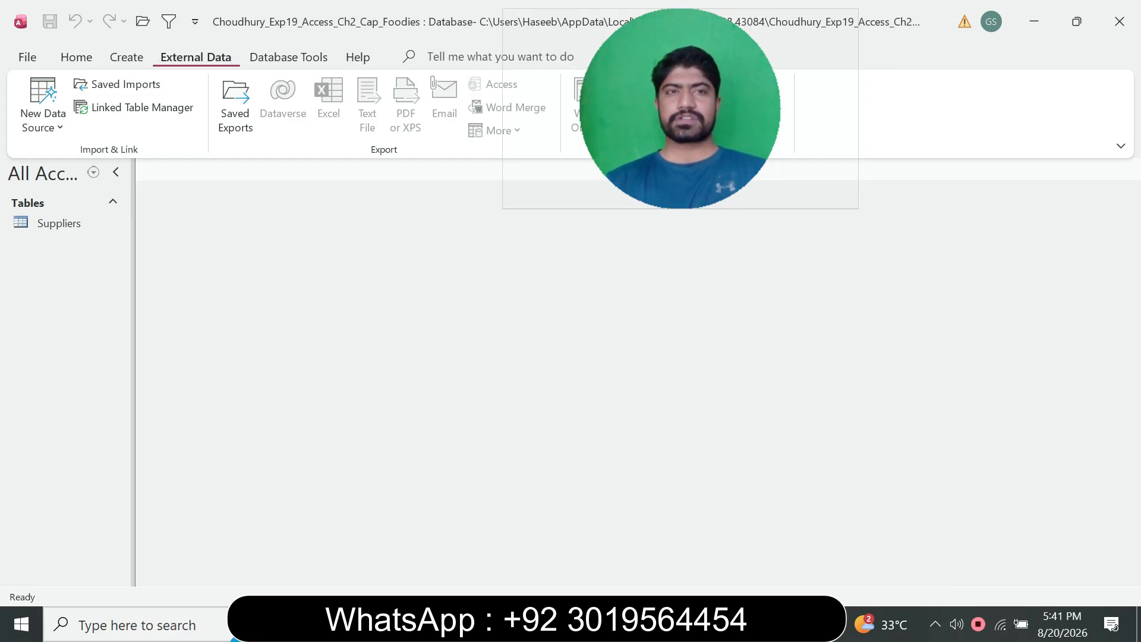
left_click(43, 107)
mouse_move(85, 163)
left_click(252, 161)
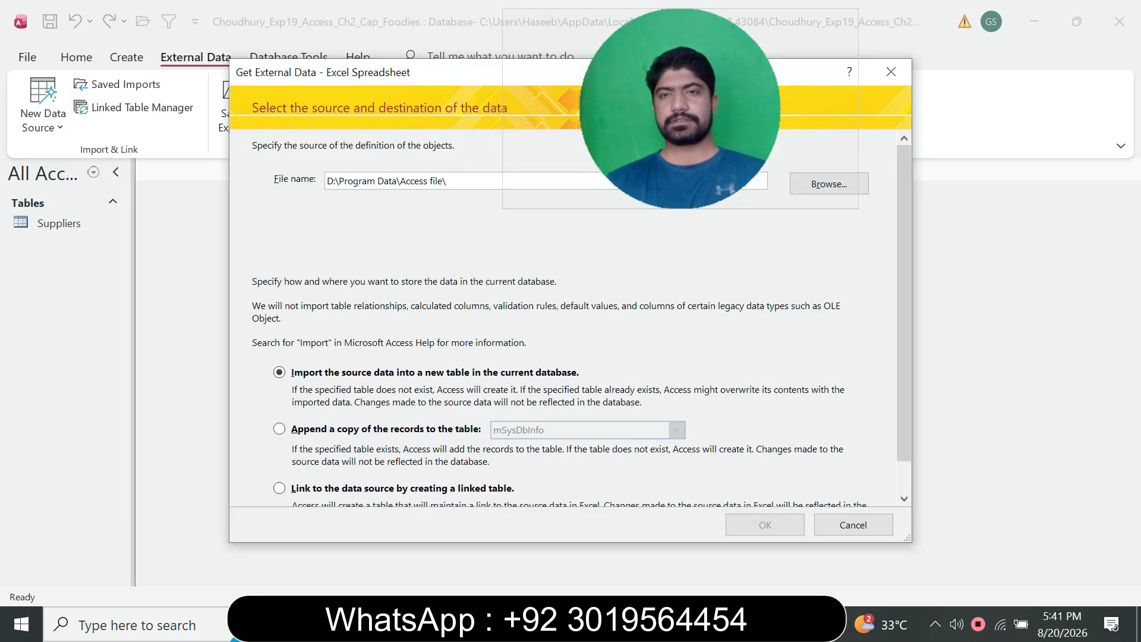
left_click(829, 184)
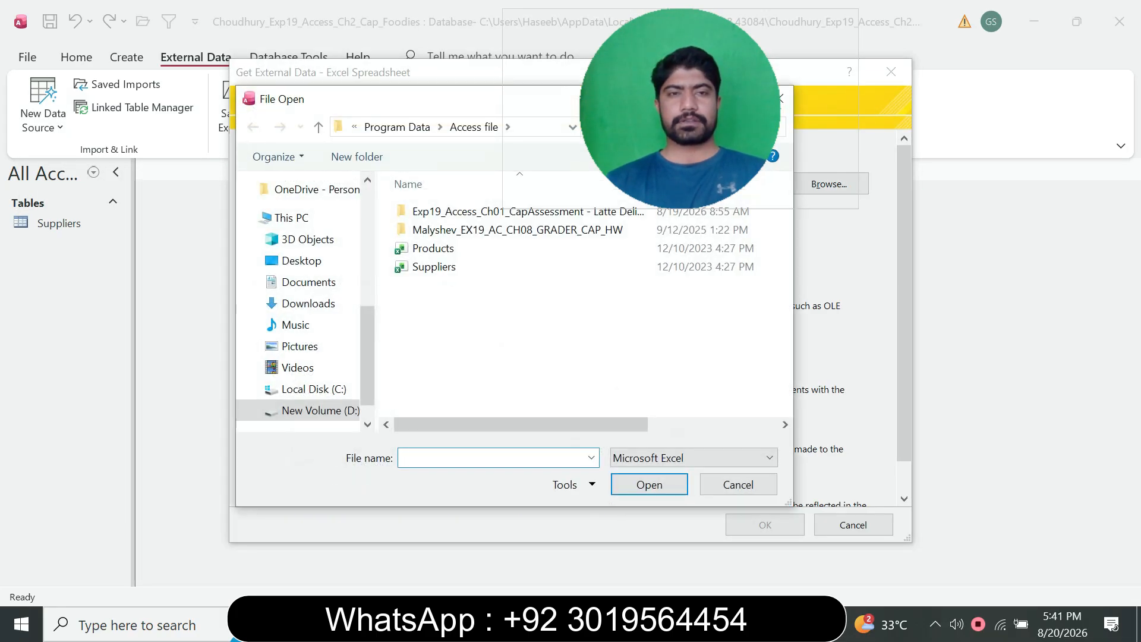
key("alt+Tab")
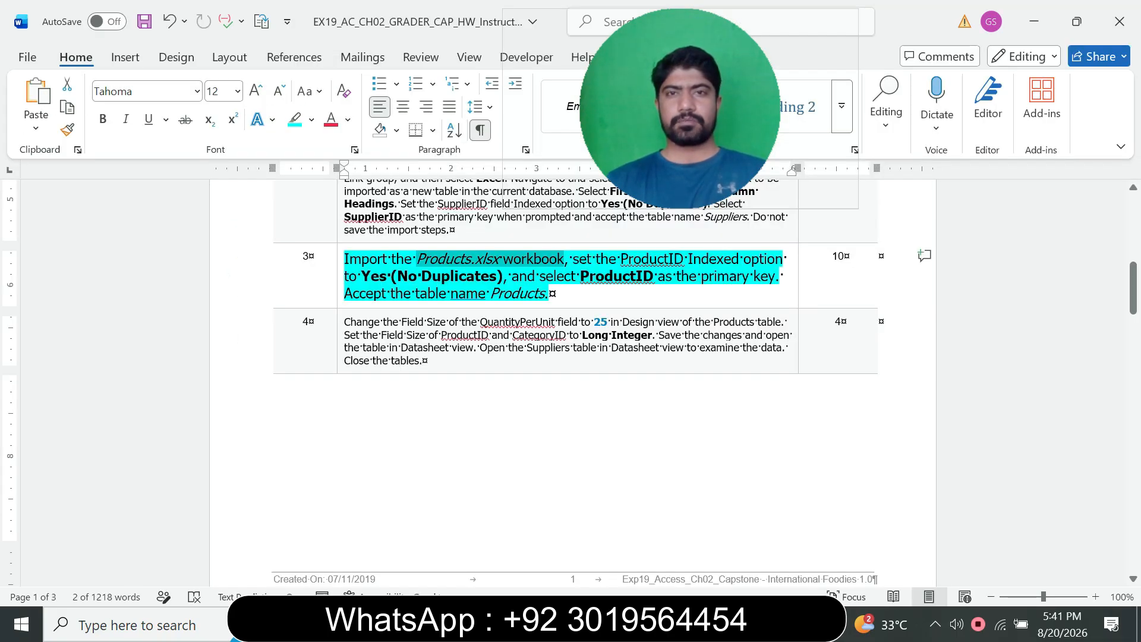
key("alt+Tab")
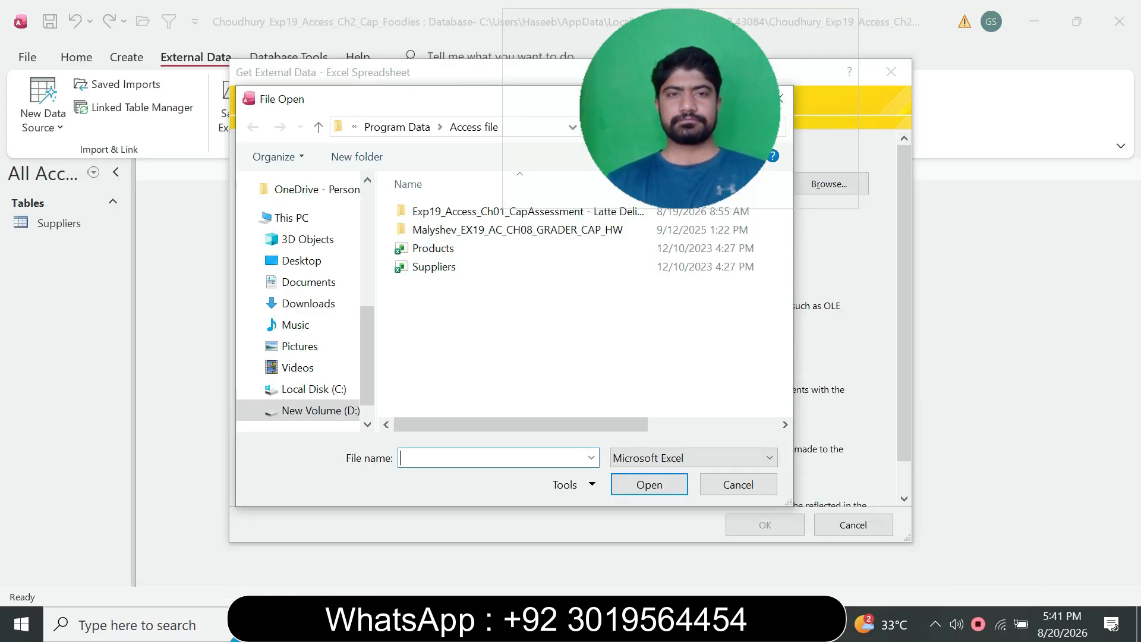
left_click(433, 248)
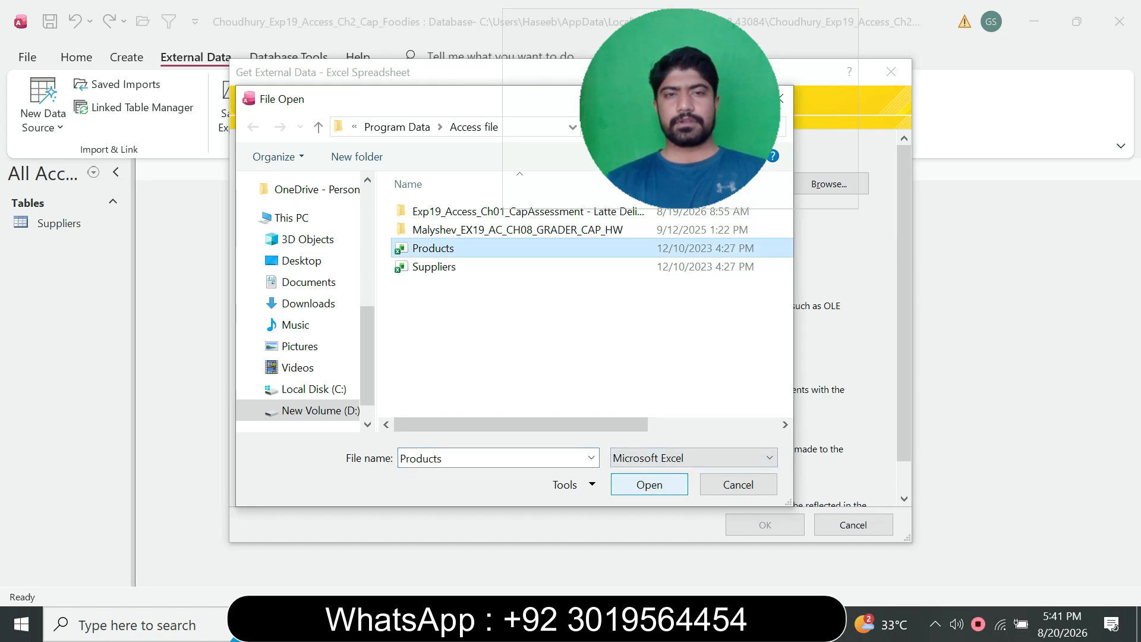
left_click(649, 485)
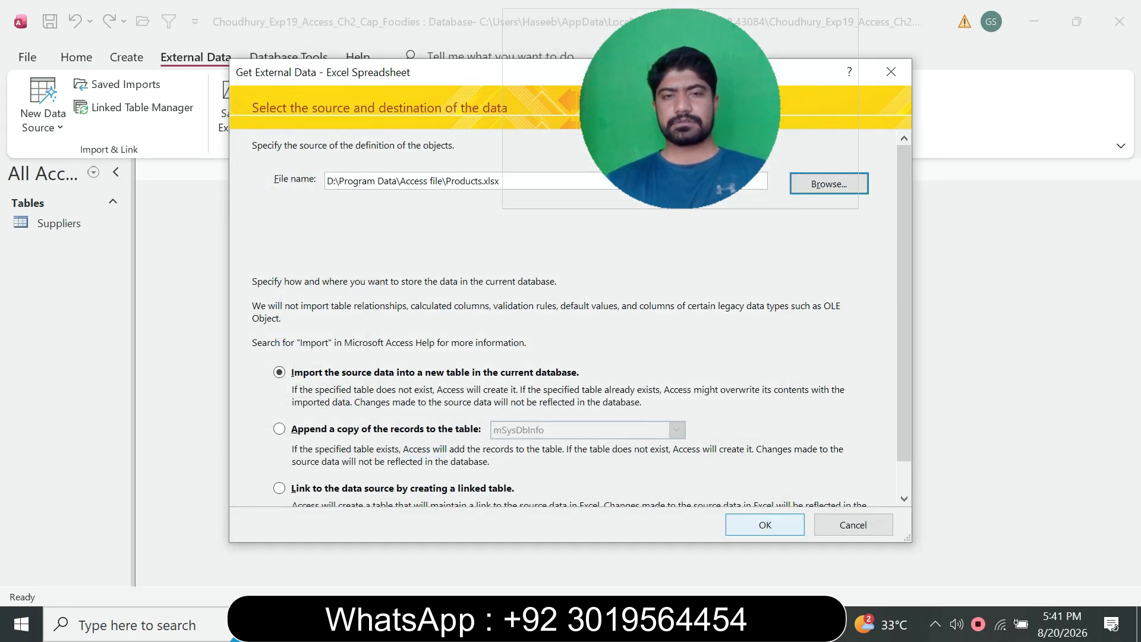
left_click(764, 524)
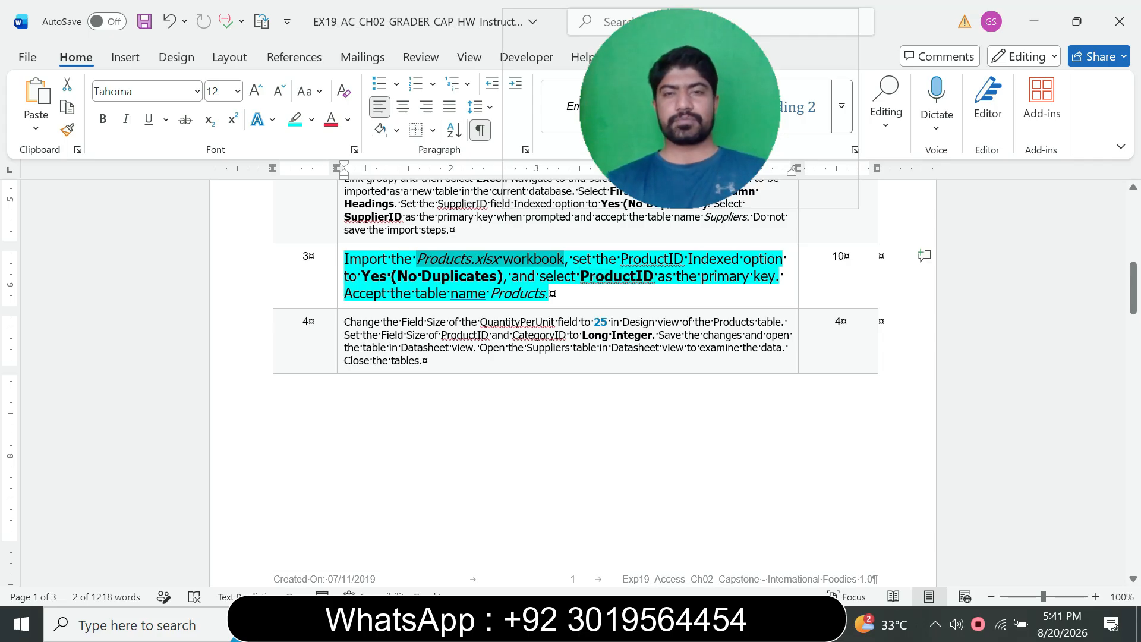
In the Access import, keep First Row Contains Column Headings enabled and set the ProductID field's Indexed option to Yes (No Duplicates).
key("alt+Tab")
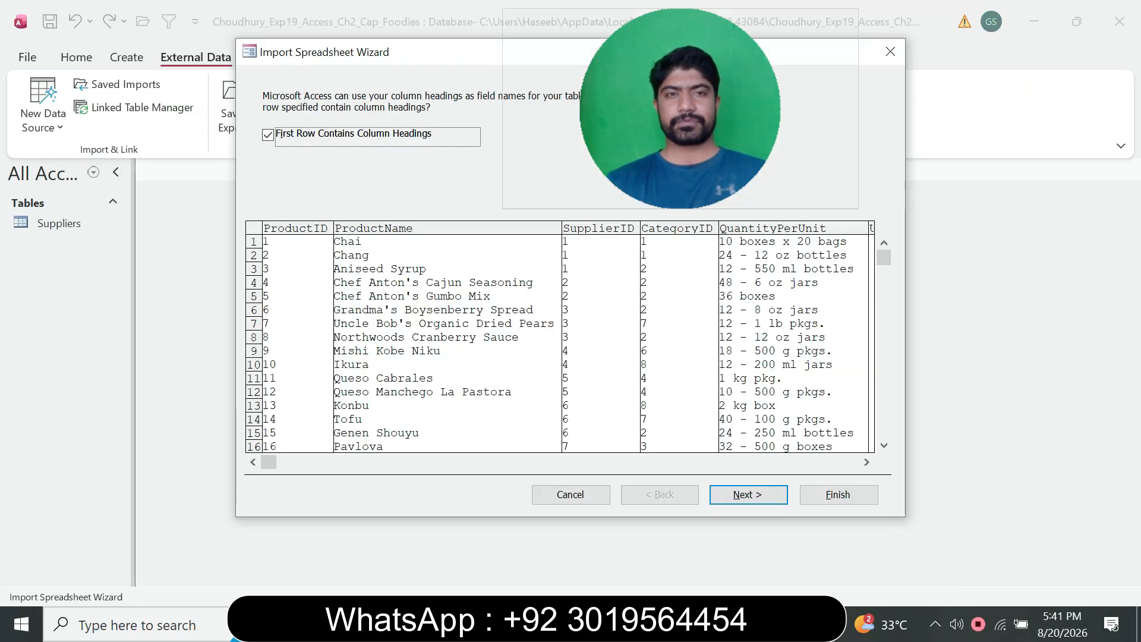
key("Return")
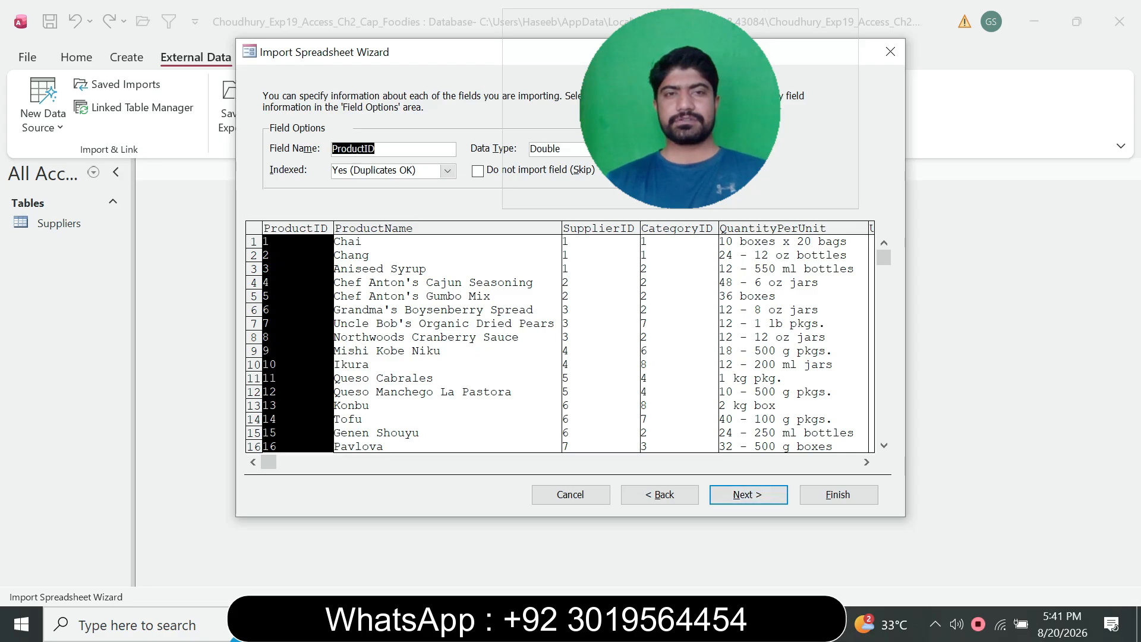
left_click(447, 171)
left_click(380, 209)
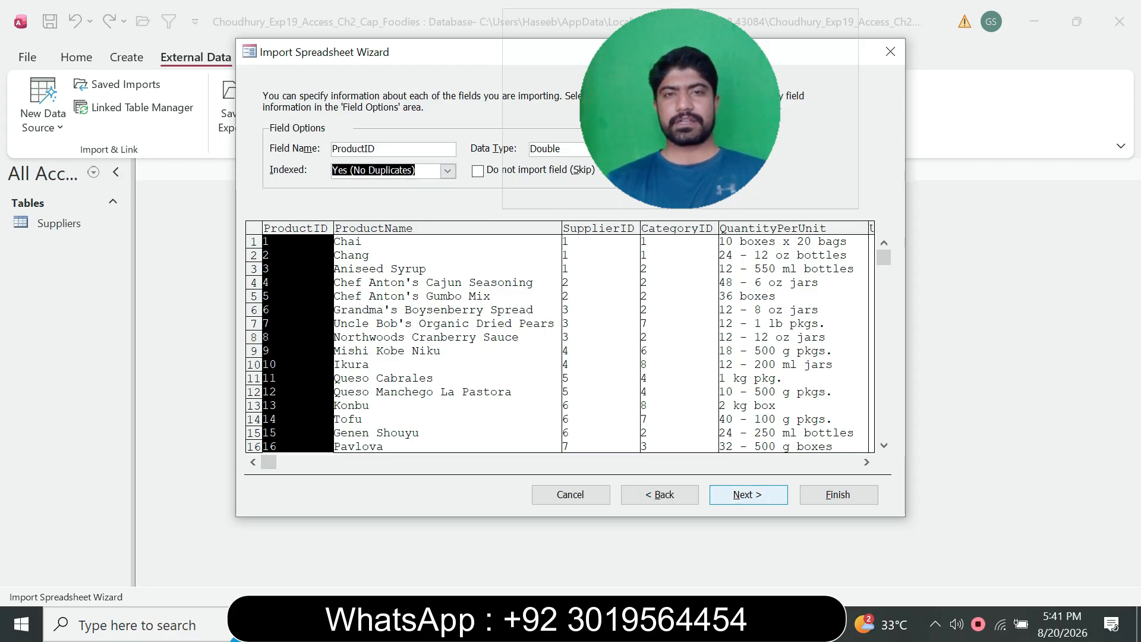
left_click(748, 494)
Choose ProductID as the primary key, keep the table name Products, and finish the import without saving the import steps.
key("alt+Tab")
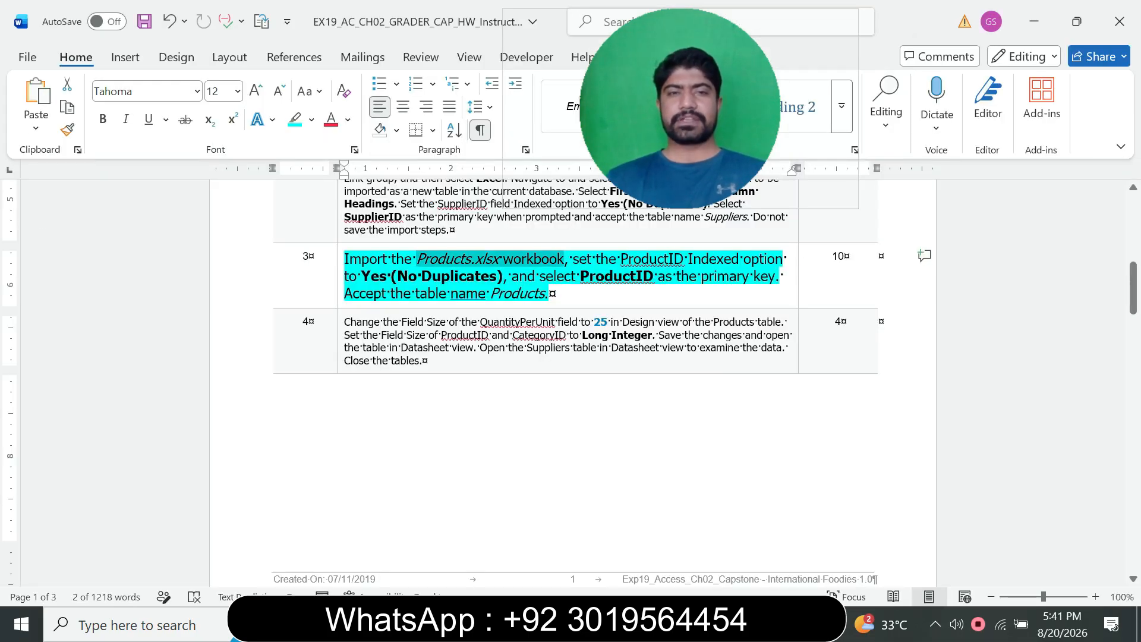
key("alt+Tab")
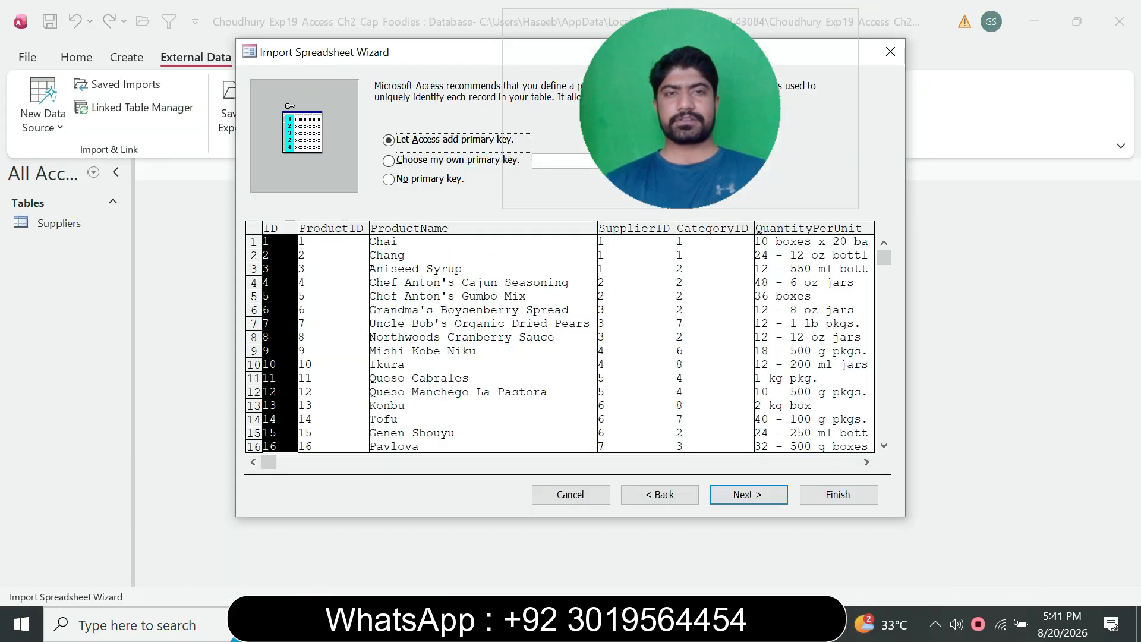
key("alt+c")
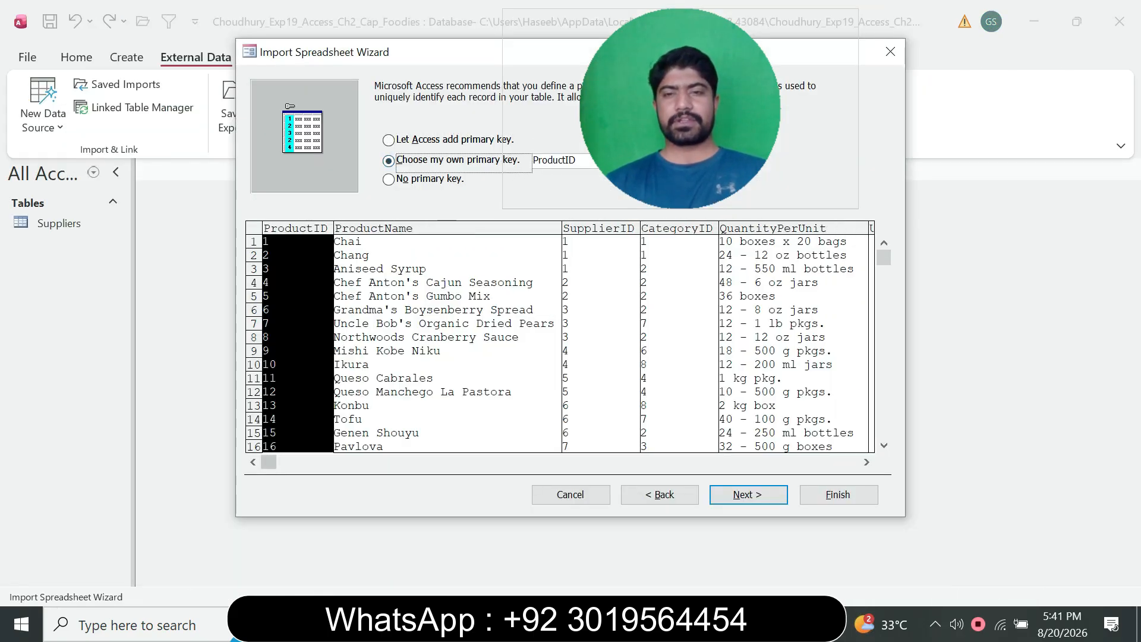
key("alt+n")
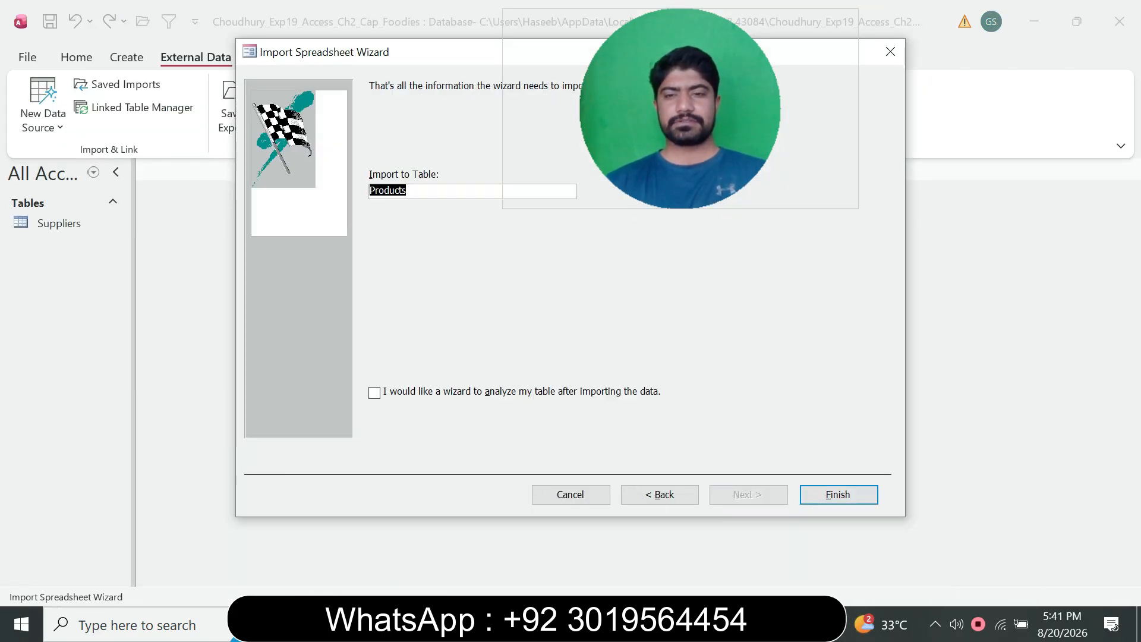
key("alt+Tab")
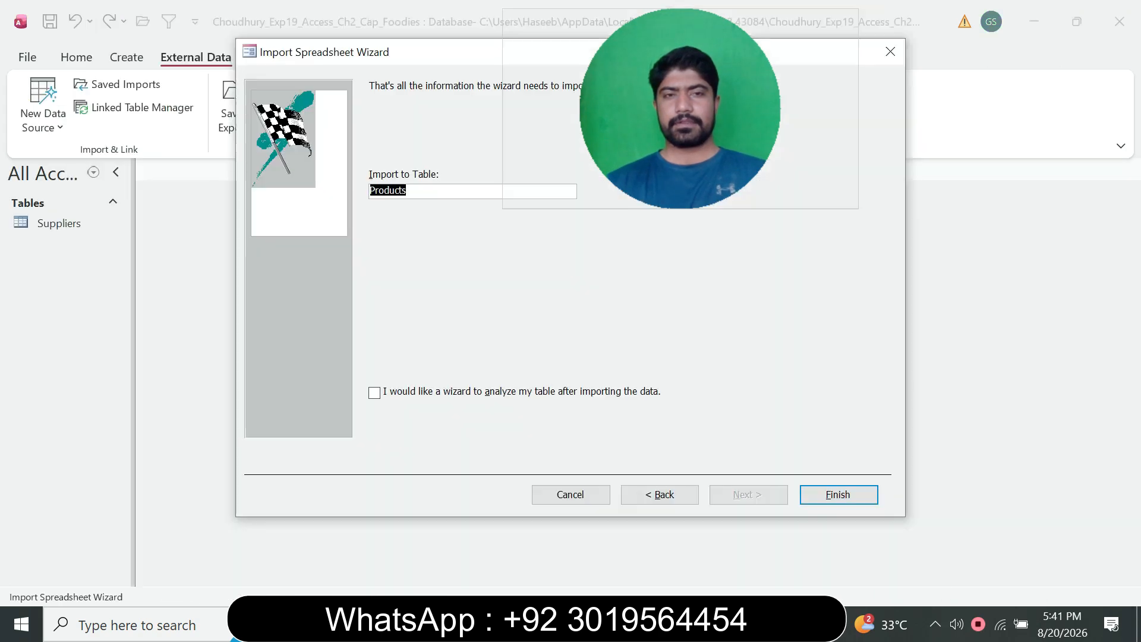
key("alt+Tab")
left_click(839, 495)
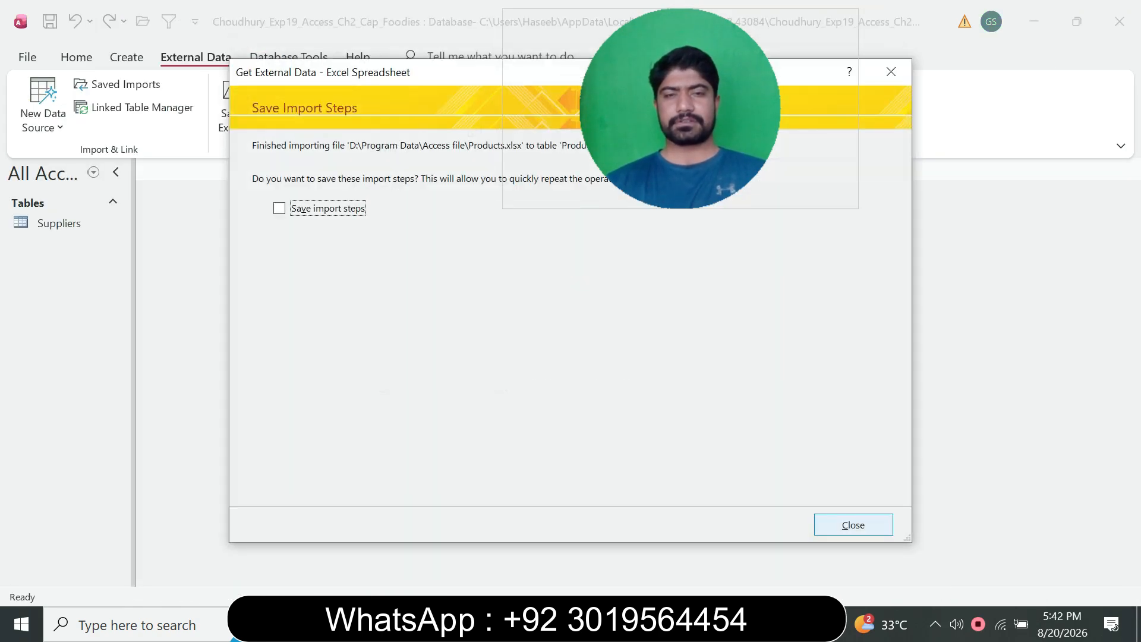
left_click(854, 524)
Switch to the Word instructions, reduce the step 3 text to 9 pt and remove its highlighting.
key("alt+Tab")
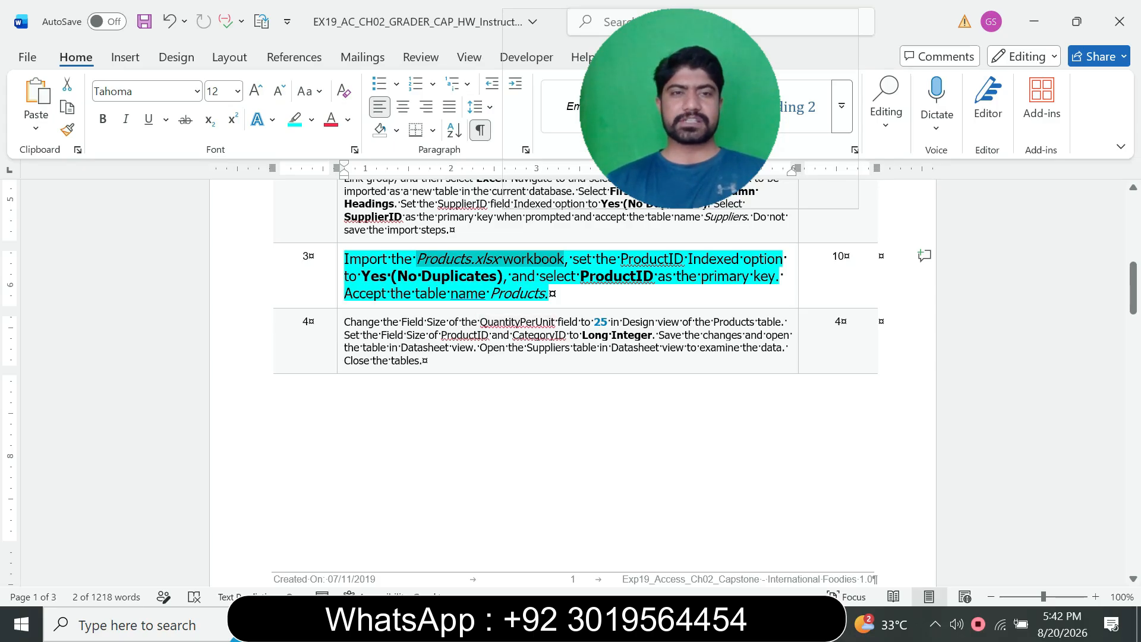
left_click(341, 293)
left_click(447, 246)
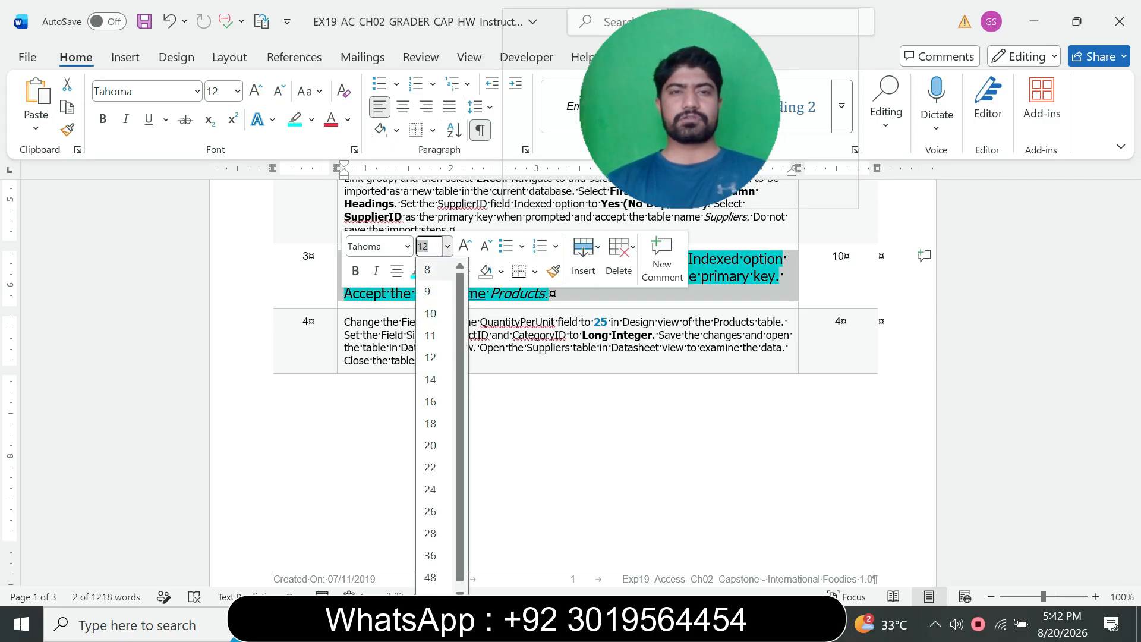
left_click(427, 291)
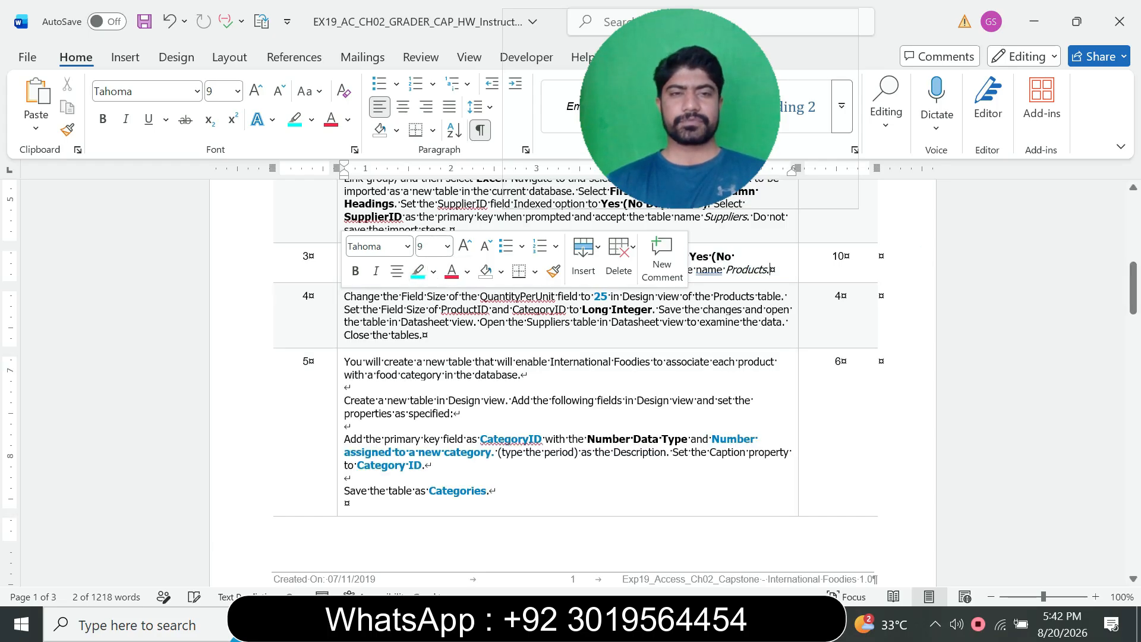
Enlarge the step 4 instruction text to 12 pt and highlight it in turquoise.
left_click(341, 315)
left_click(443, 279)
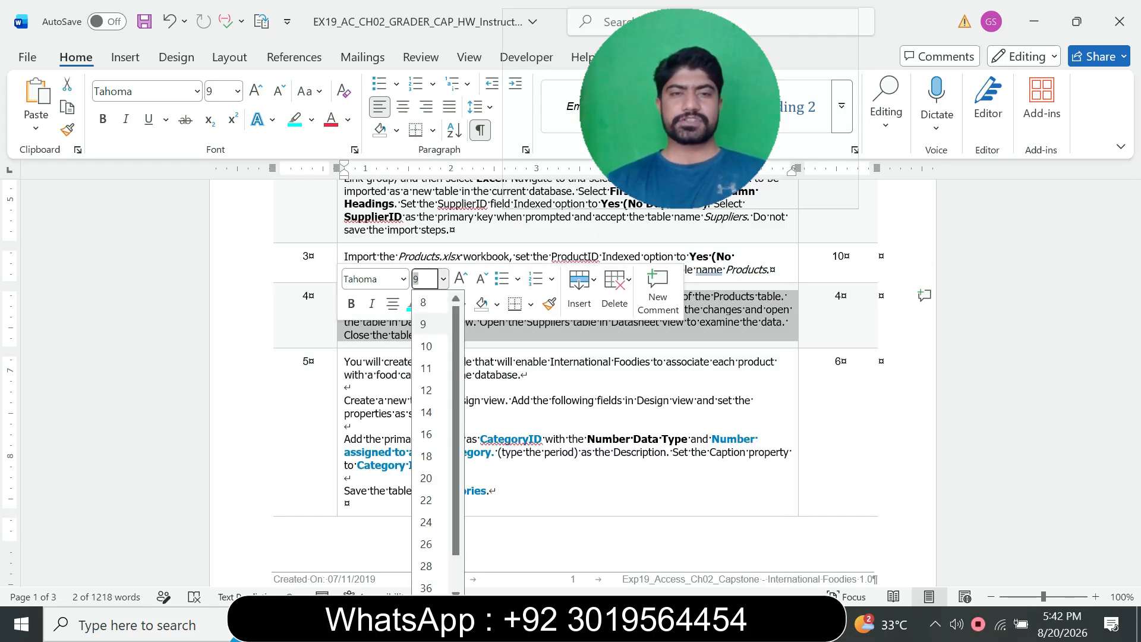
left_click(427, 390)
left_click(414, 304)
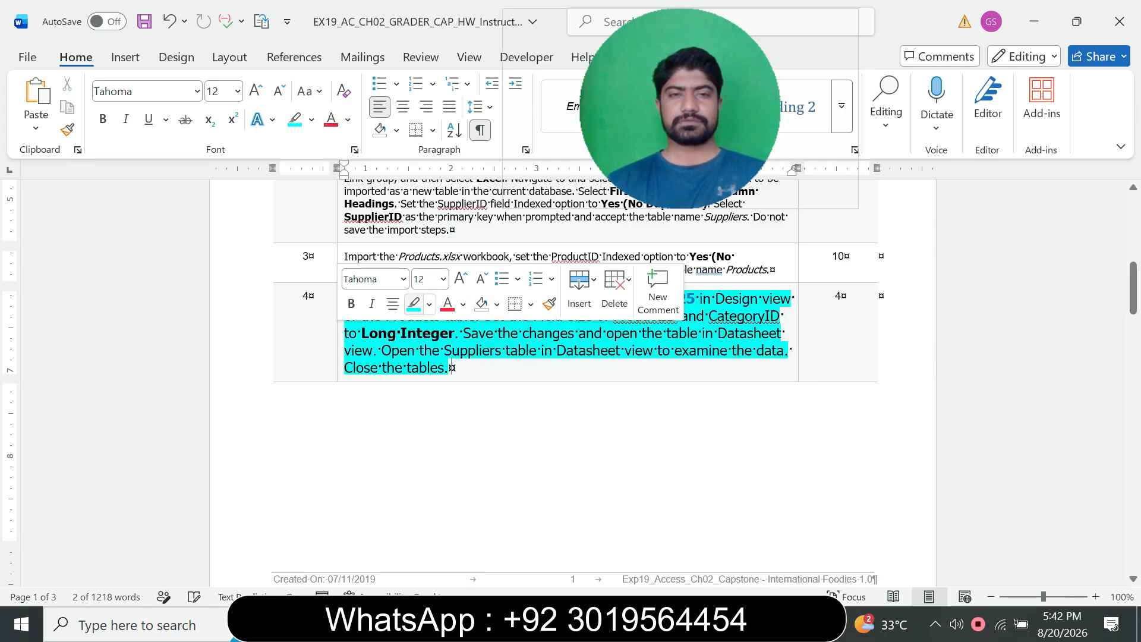
left_click_drag(1133, 294, 1133, 297)
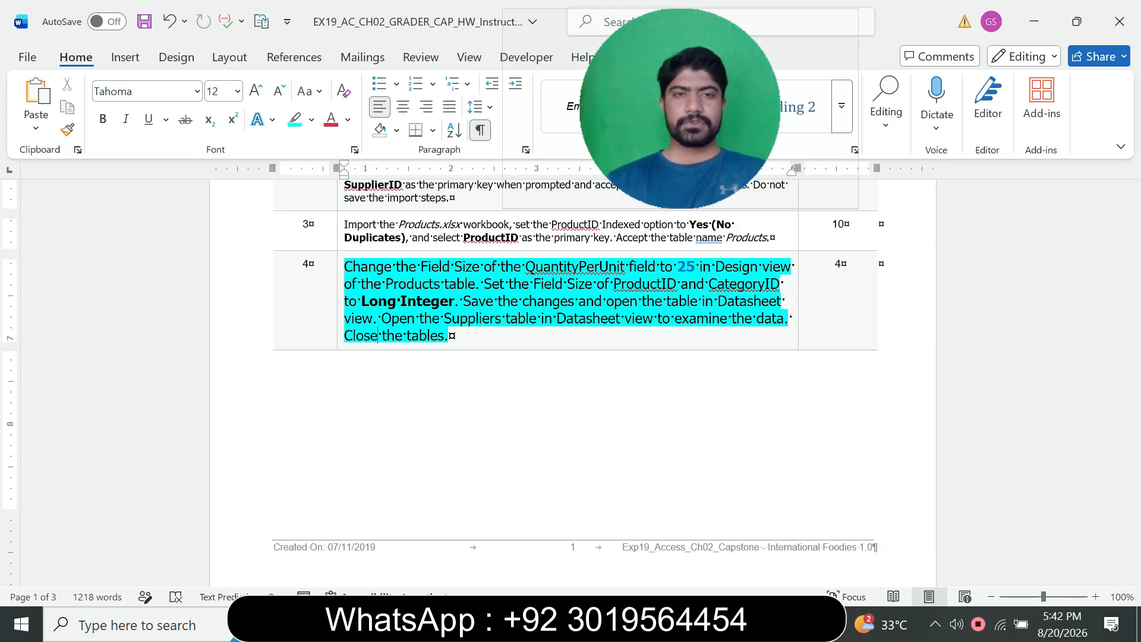
Mark the QuantityPerUnit field size phrase in step 4, then switch to Access and open the Products table in Design view.
left_click_drag(345, 266, 628, 268)
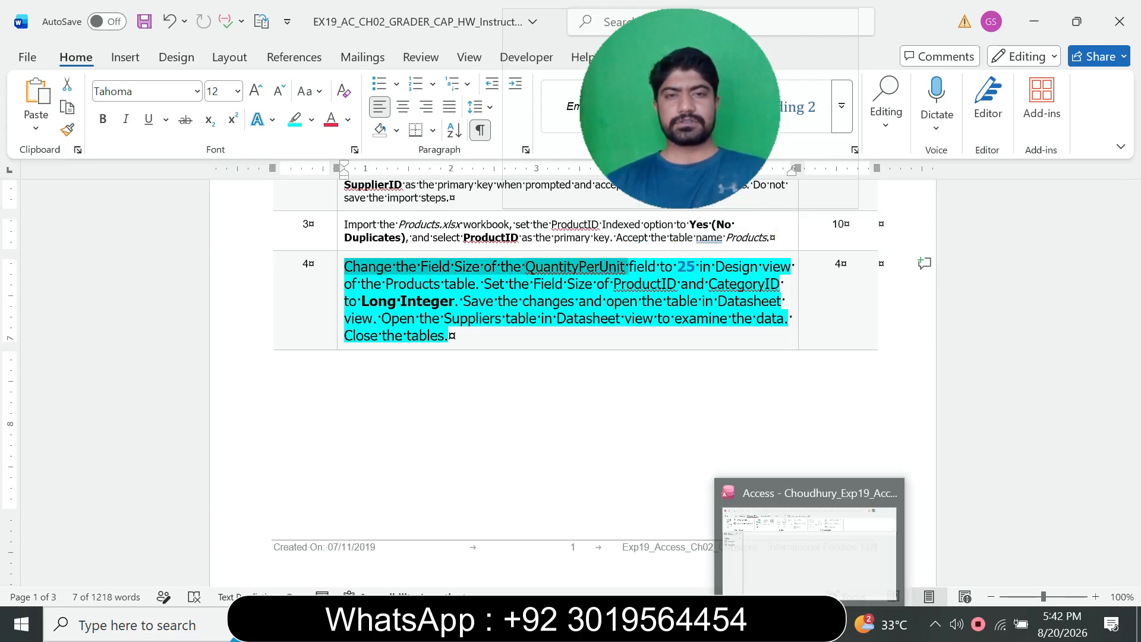
left_click(809, 624)
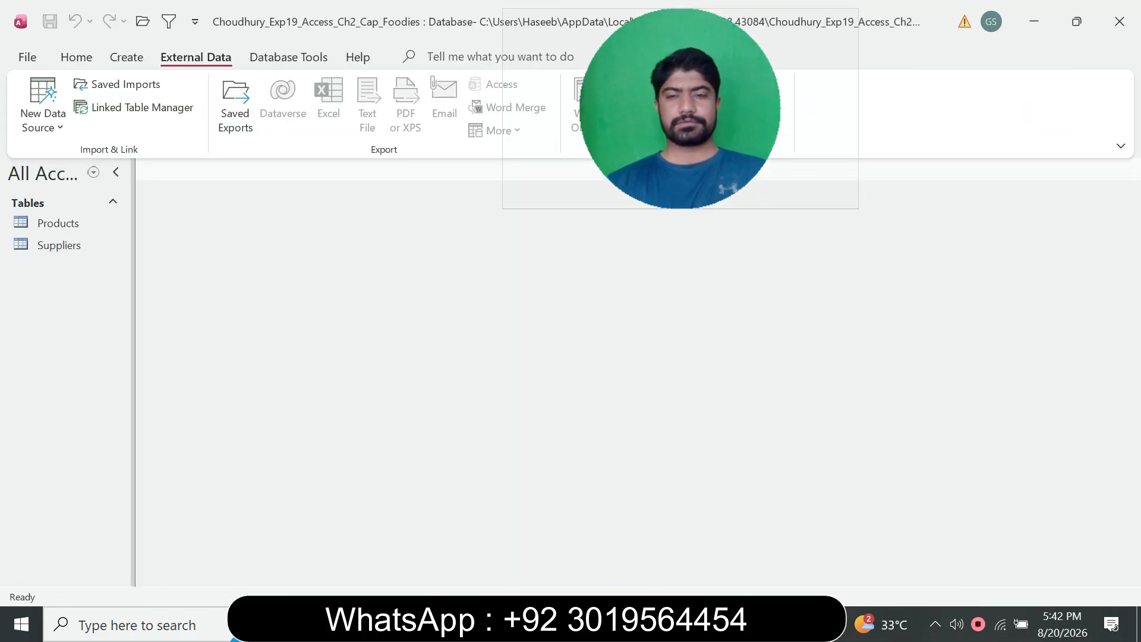
key("alt+Tab")
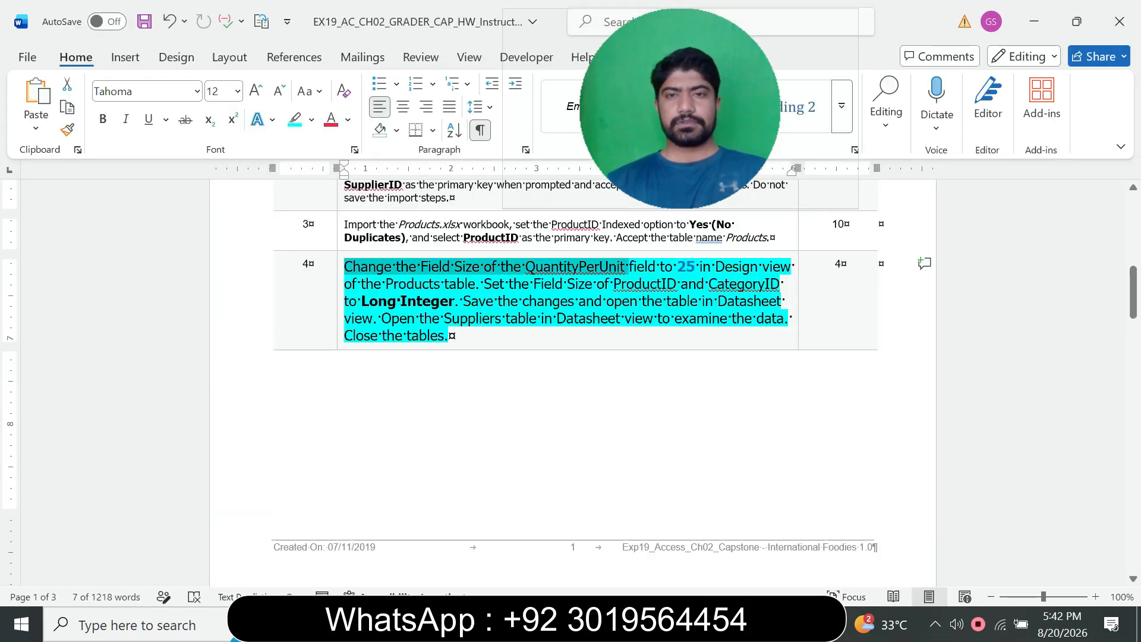
key("alt+Tab")
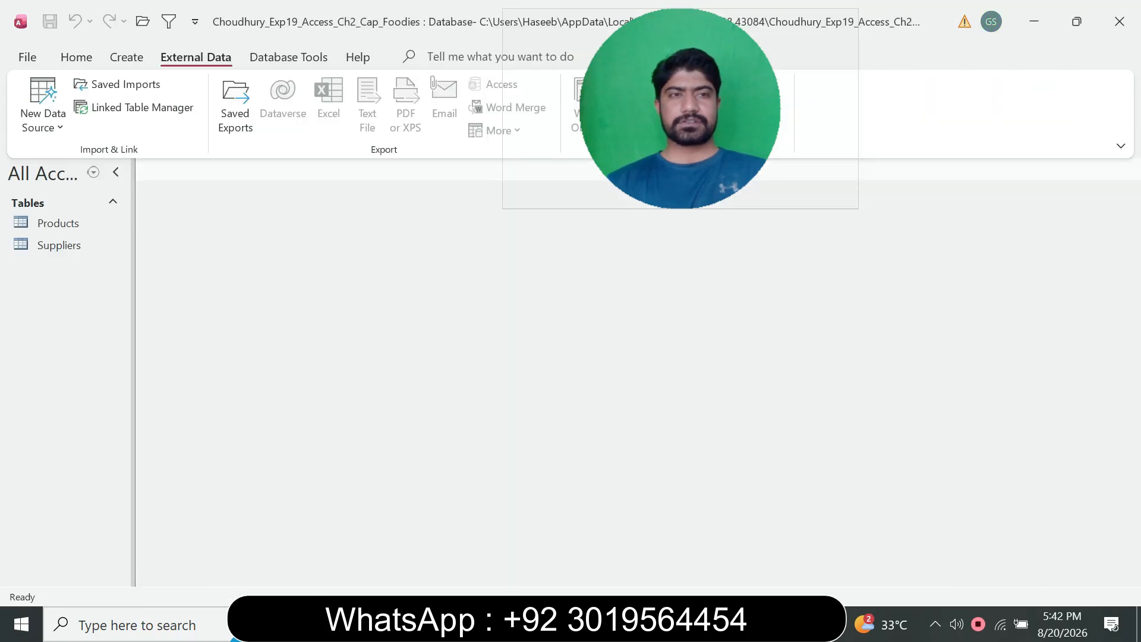
double_click(59, 223)
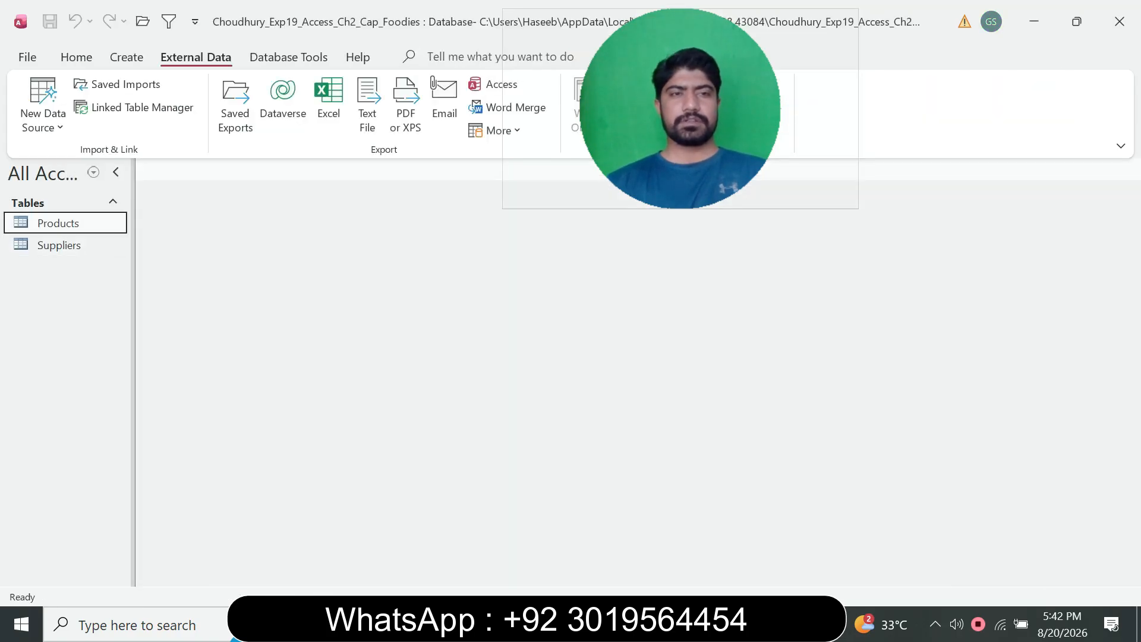
right_click(198, 170)
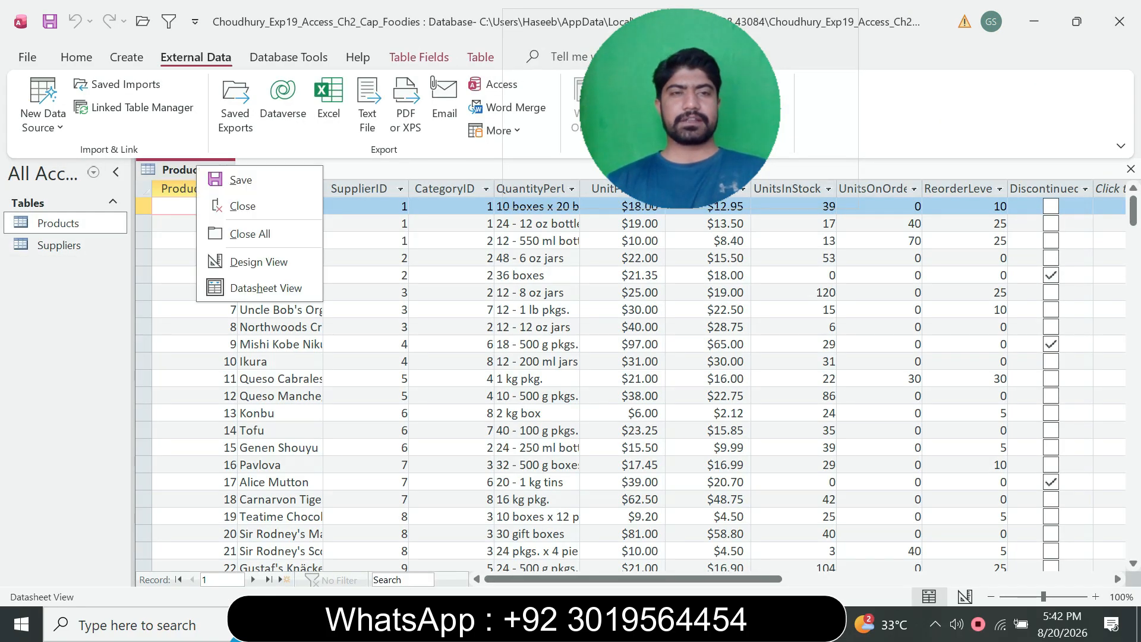
left_click(258, 261)
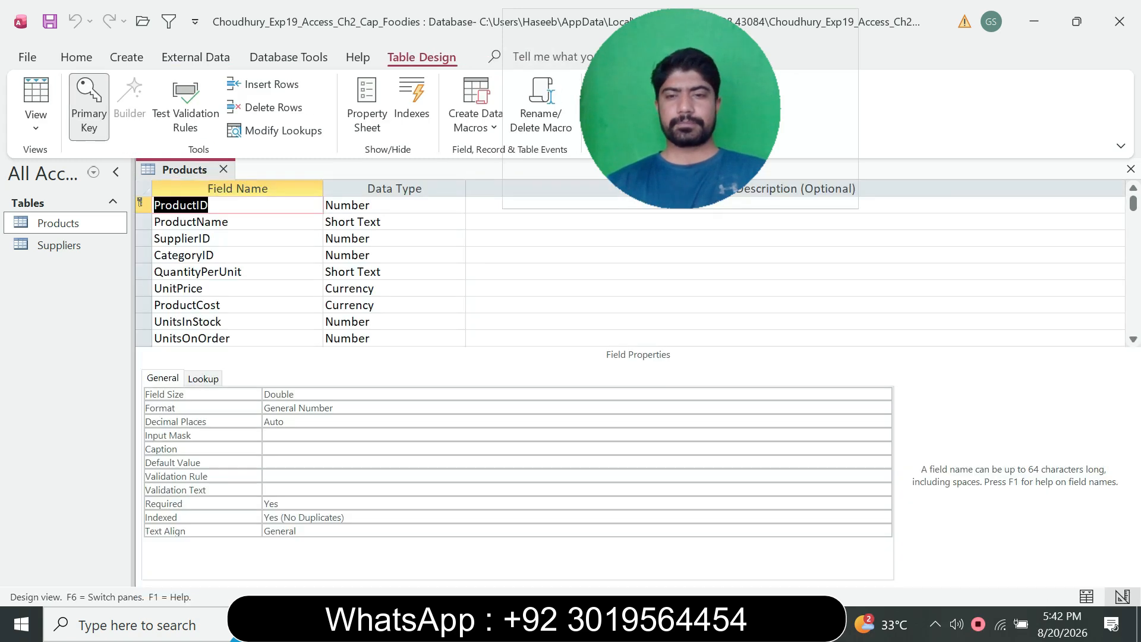
Set the QuantityPerUnit field's Field Size to 25 in the Products table, checking the Word instructions for the value.
key("alt+Tab")
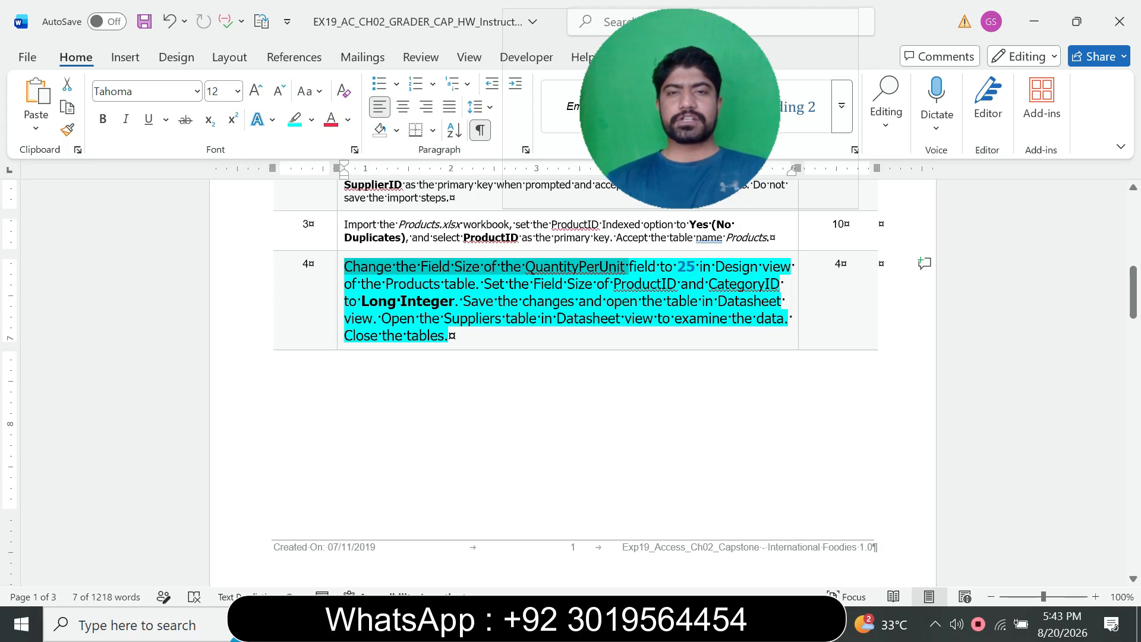
key("alt+Tab")
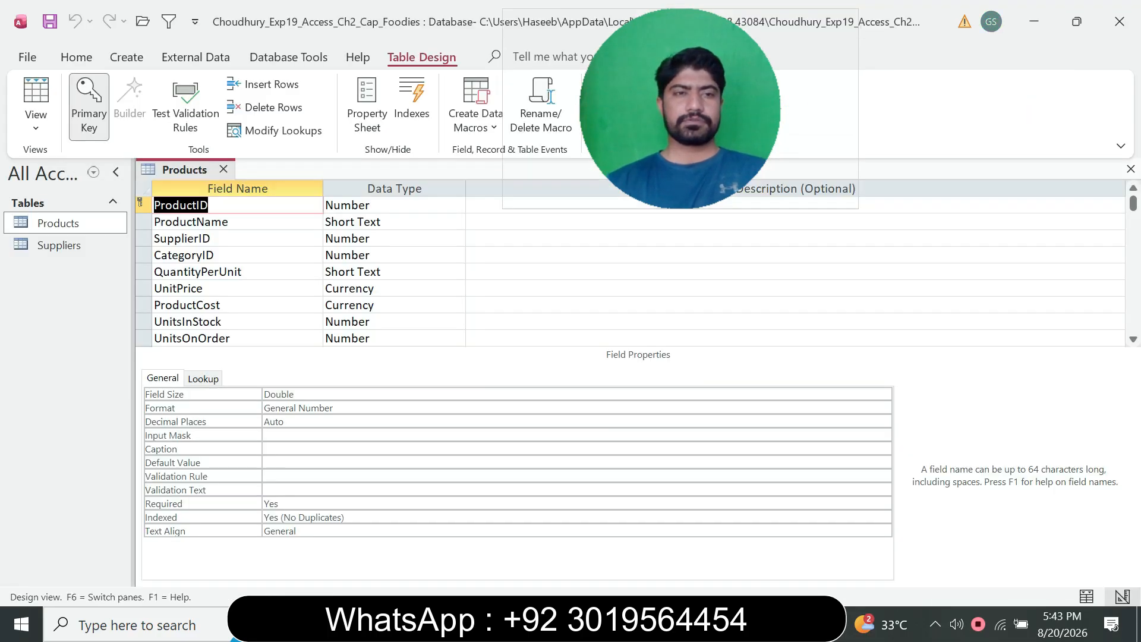
left_click(254, 272)
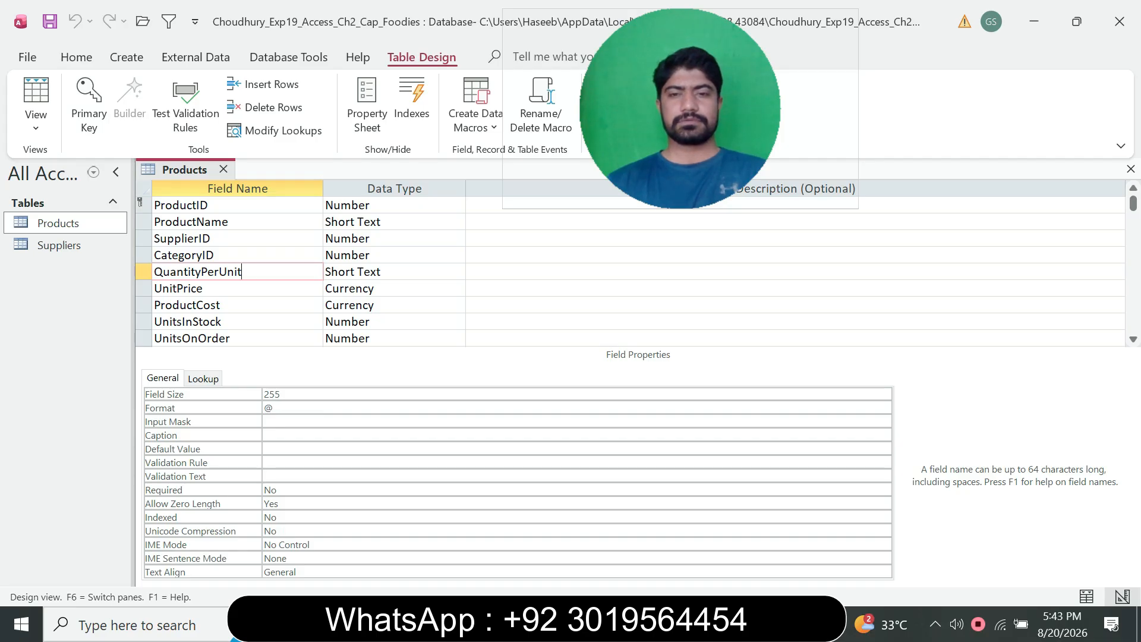
key("alt+Tab")
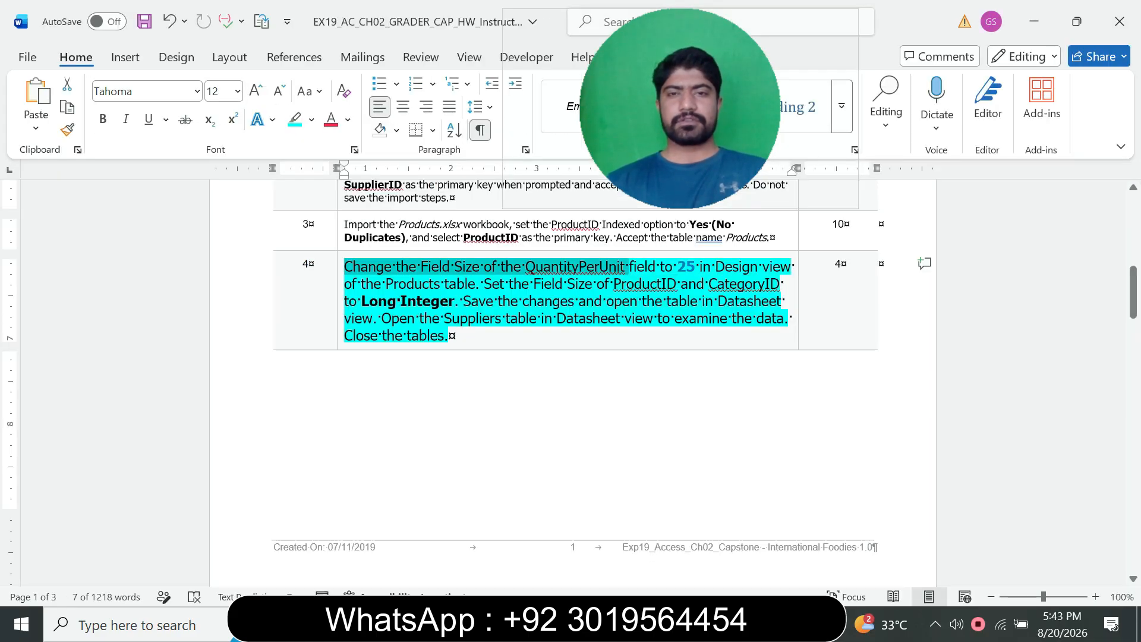
key("alt+Tab")
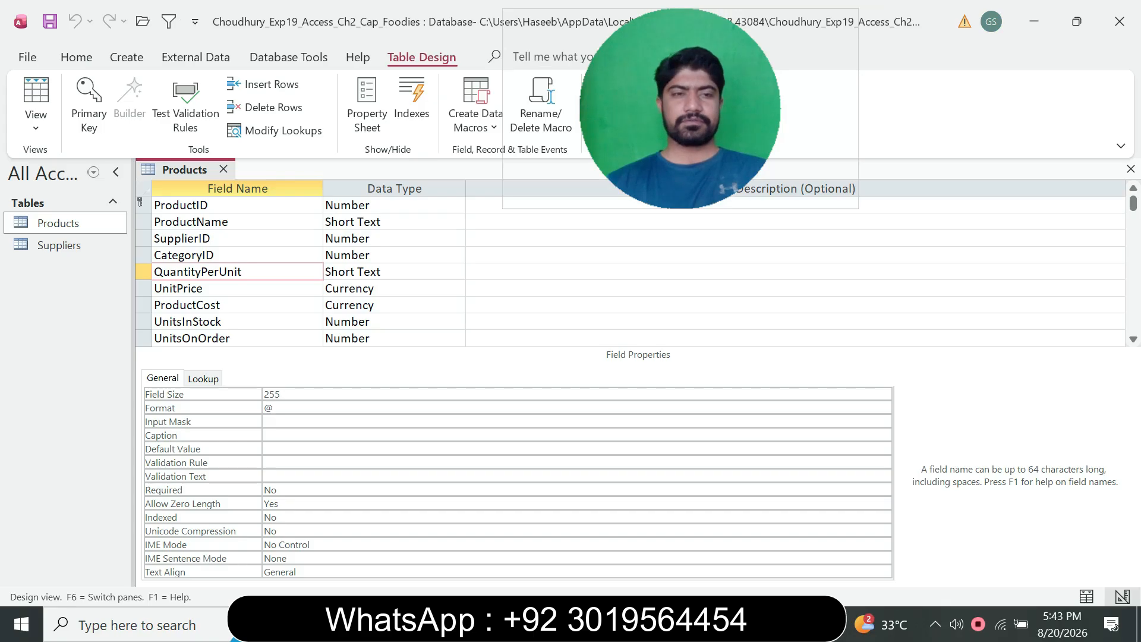
key("F6")
key("BackSpace")
key("alt+Tab")
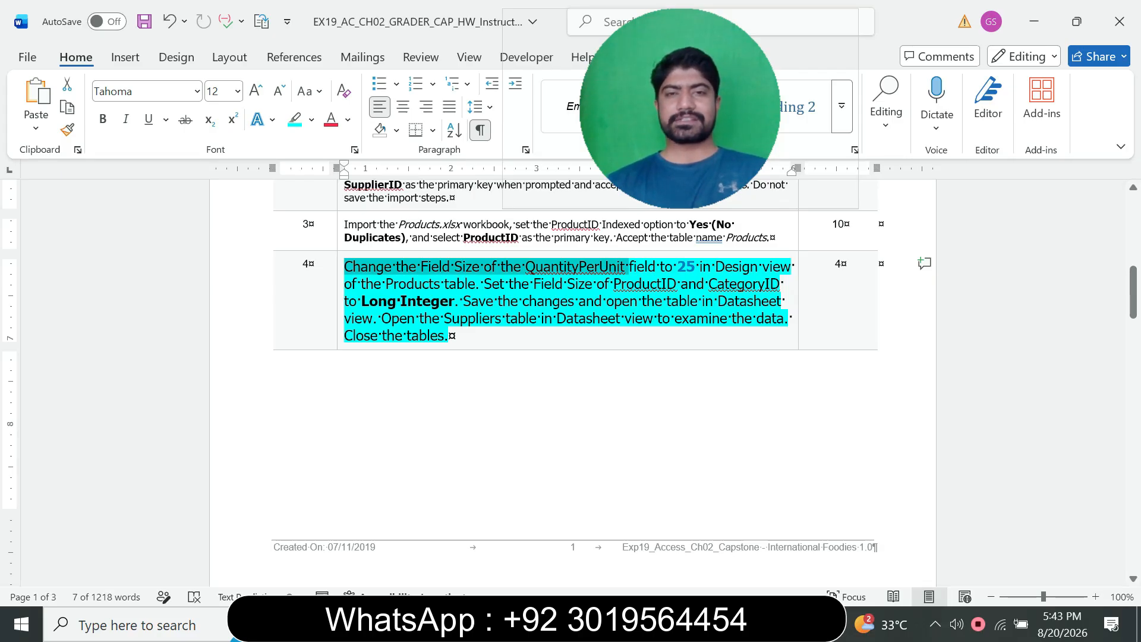
key("alt+Tab")
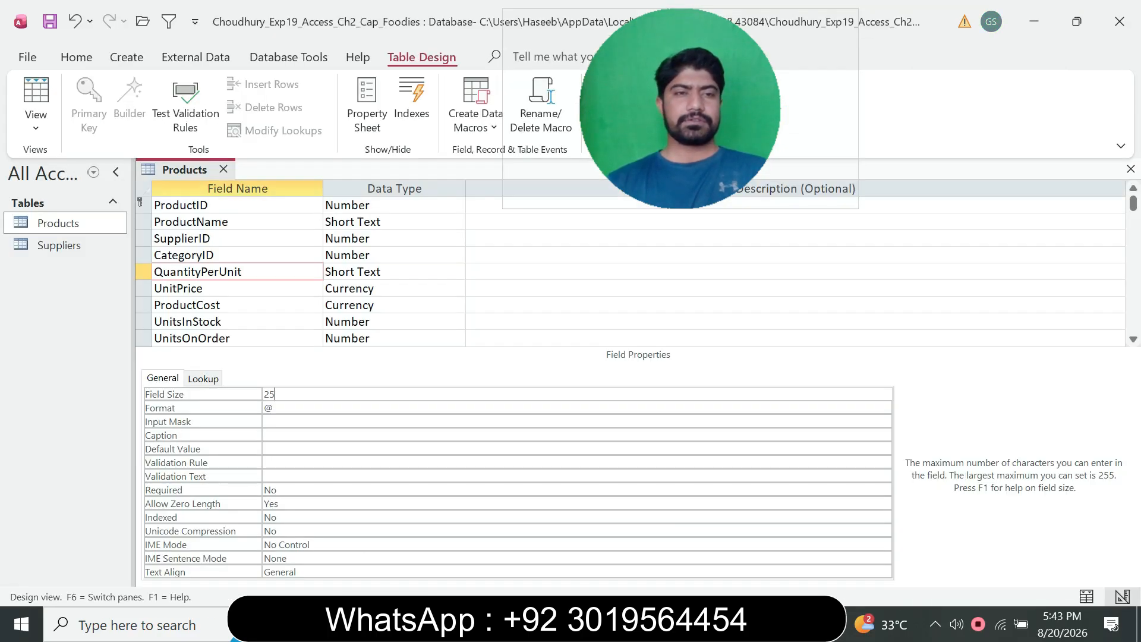
Set the ProductID field's Field Size to Long Integer, as required by step 4 of the instructions.
left_click(209, 205)
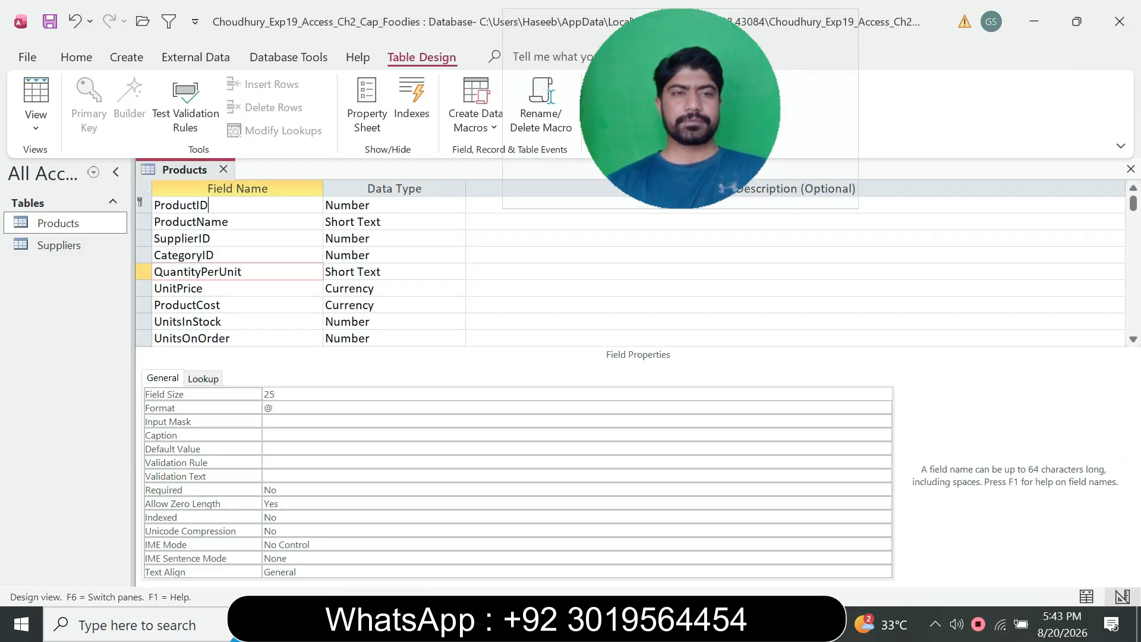
key("alt+Tab")
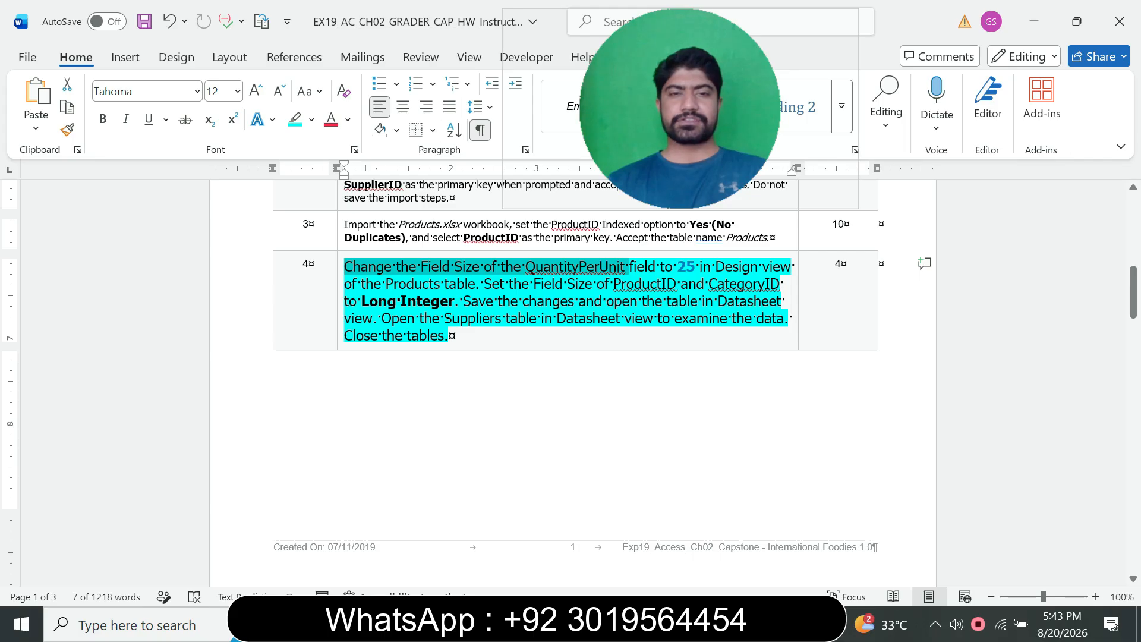
key("alt+Tab")
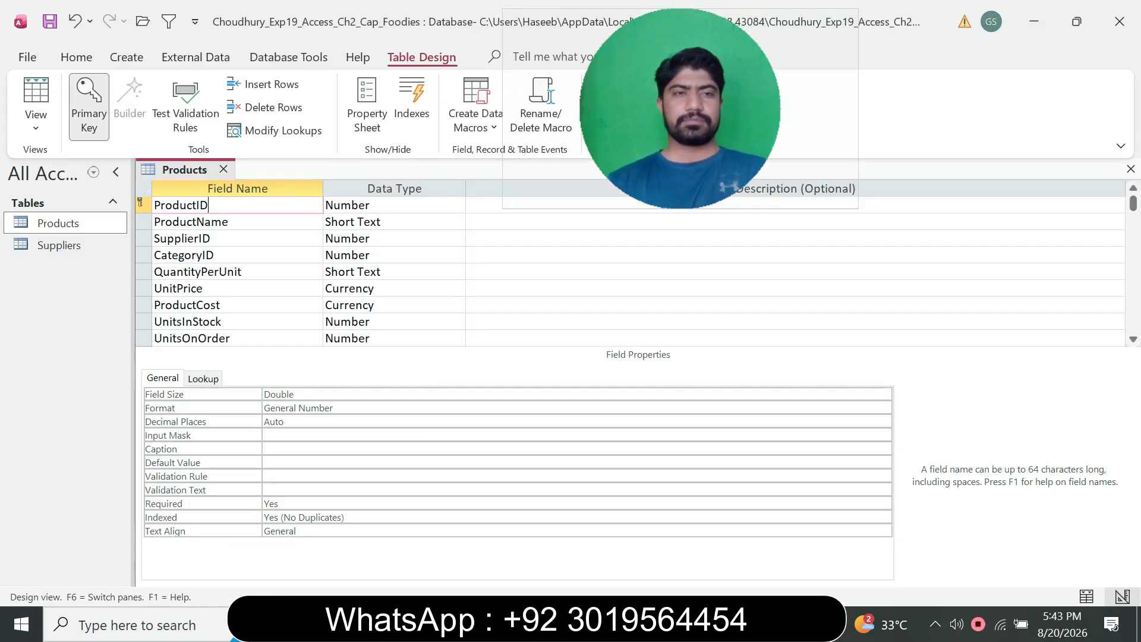
key("F6")
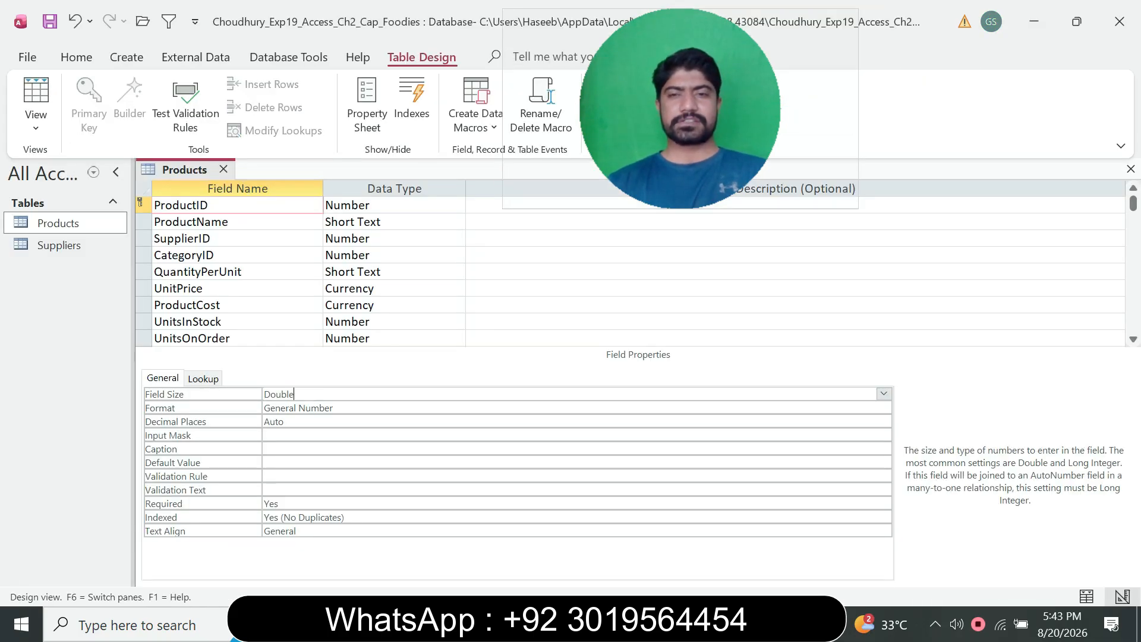
key("alt+Down")
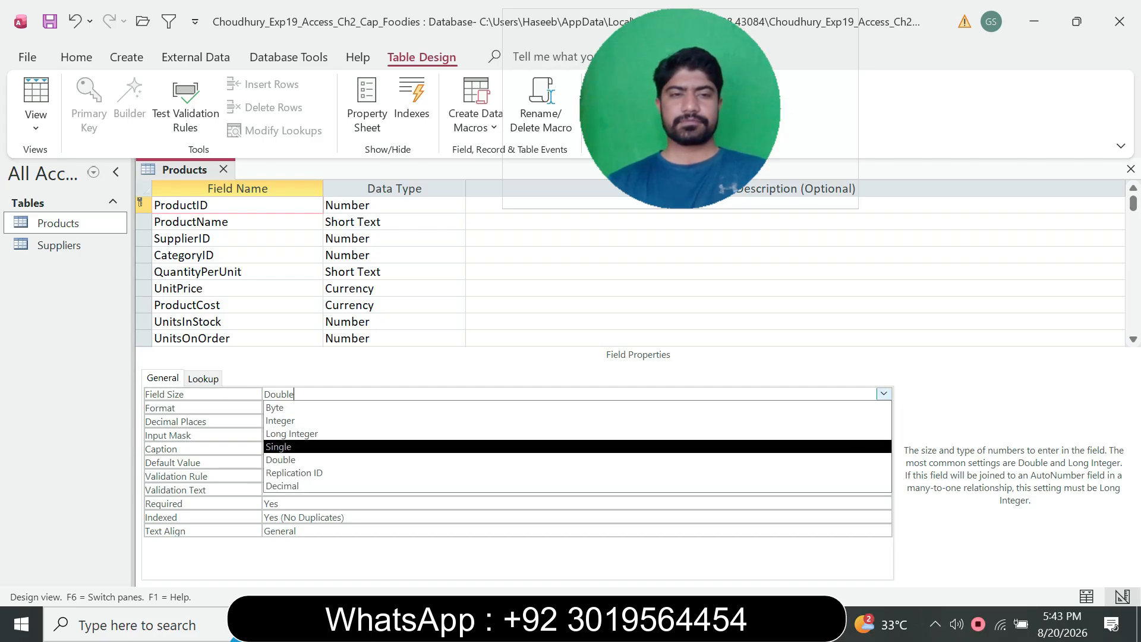
key("Return")
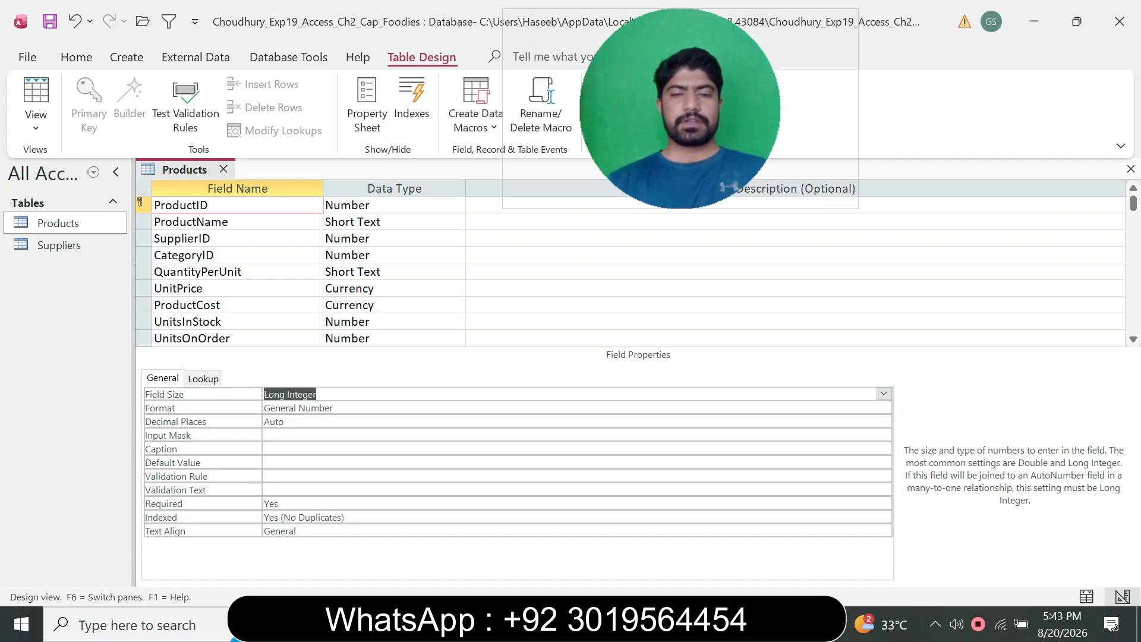
Check step 4 of the Word instructions and set the CategoryID field's Field Size to Long Integer in the Products table.
key("alt+Tab")
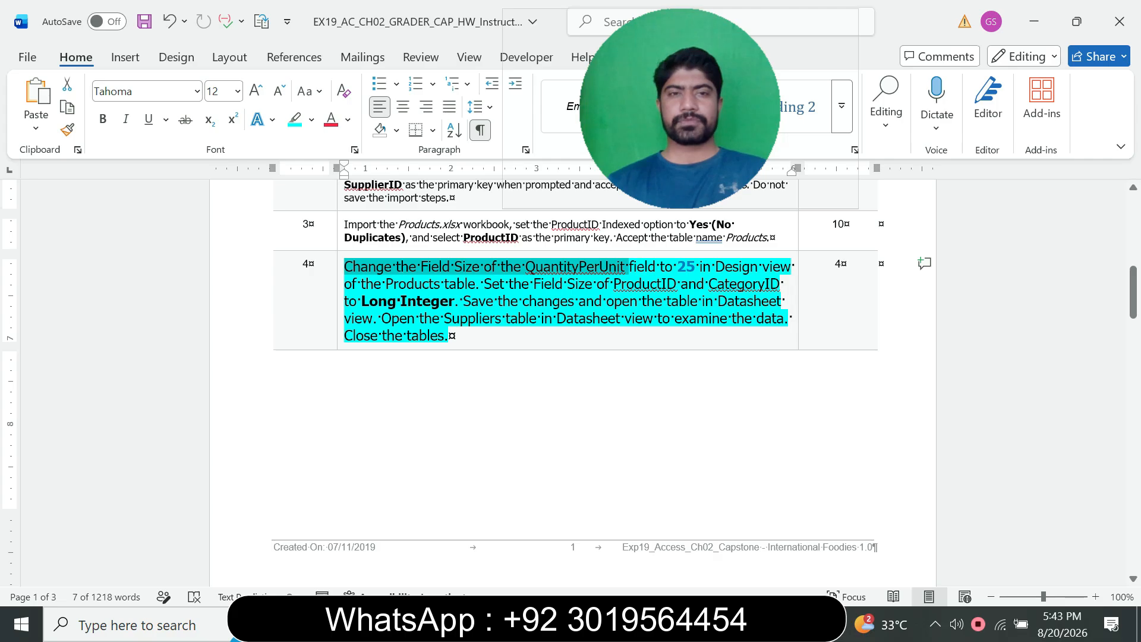
key("alt+Tab")
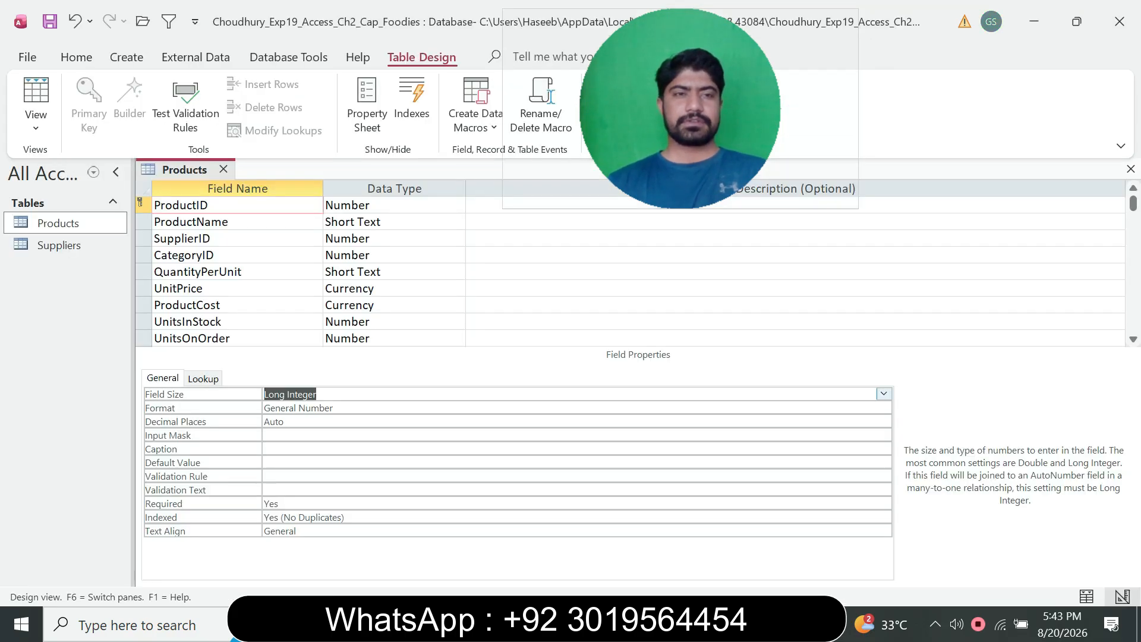
left_click(217, 256)
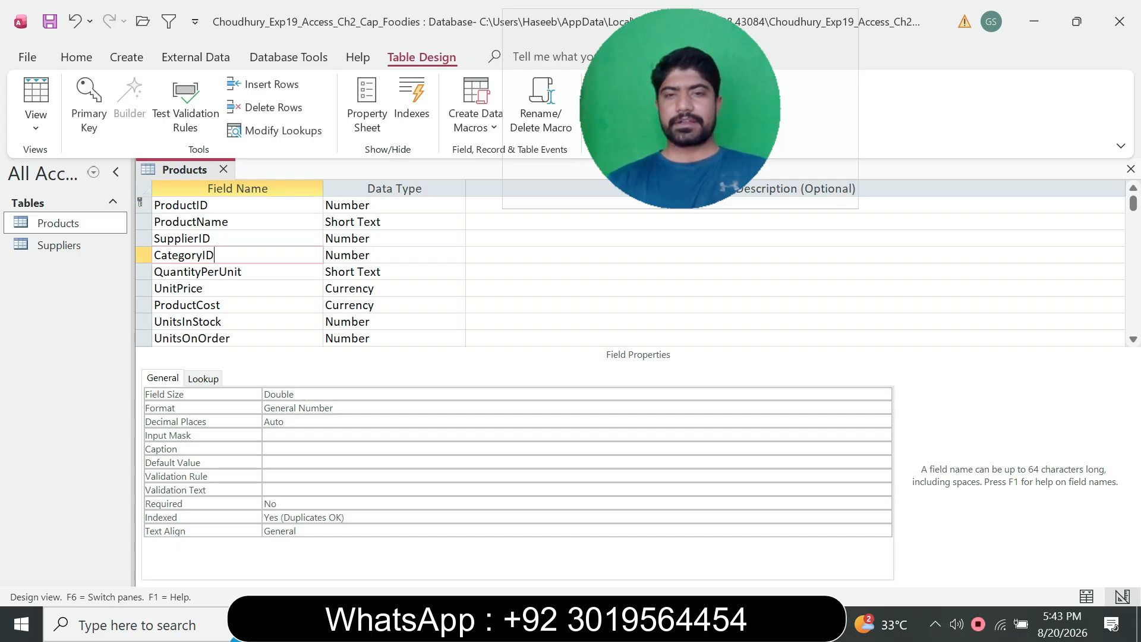
key("F6")
left_click(883, 393)
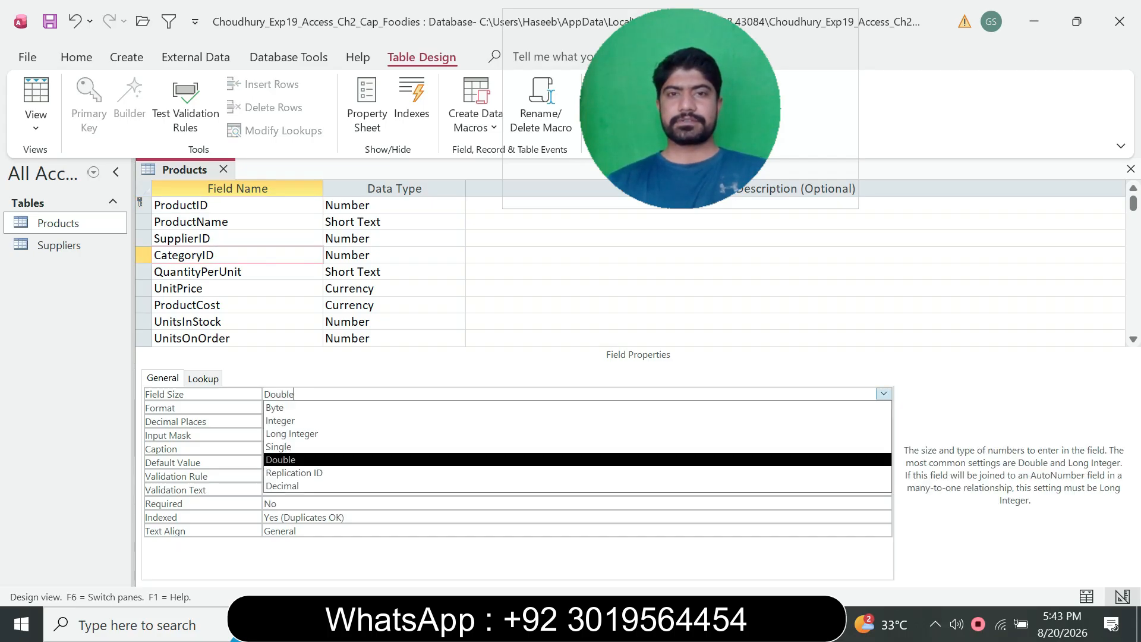
left_click(850, 434)
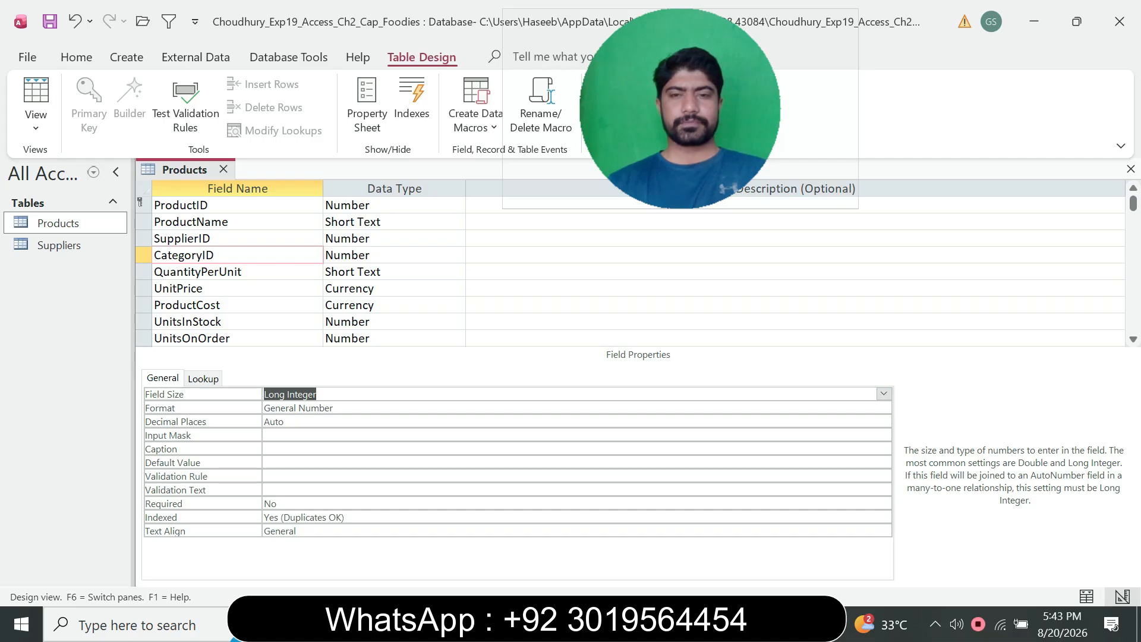
Save the Products table's design changes after checking the instructions, accepting the possible data loss from the shorter field sizes.
key("alt+Tab")
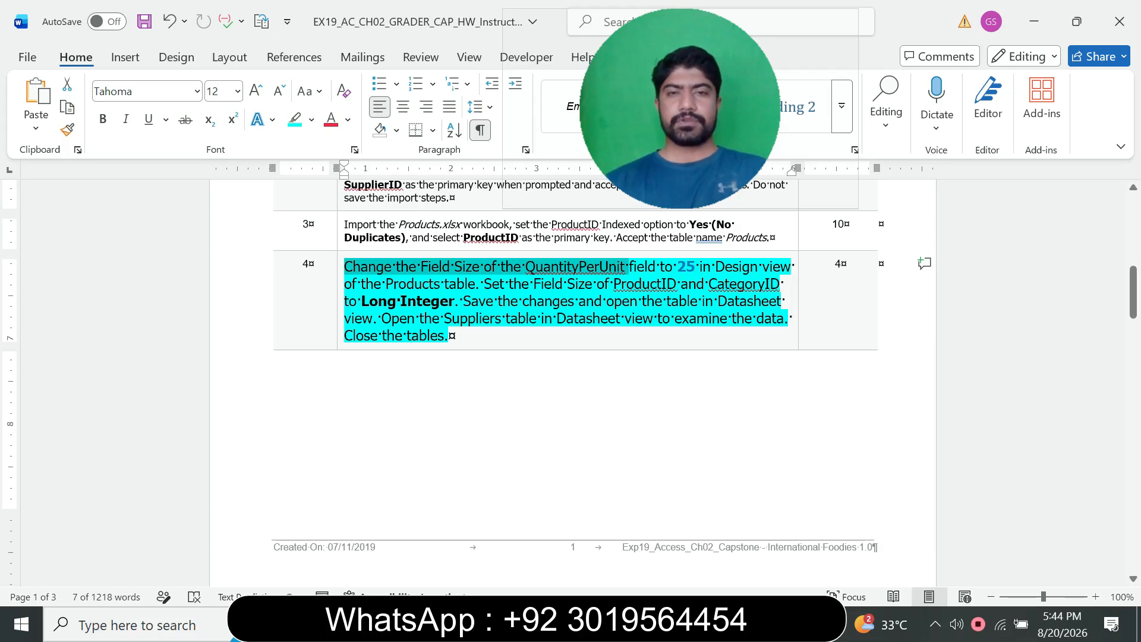
key("alt+Tab")
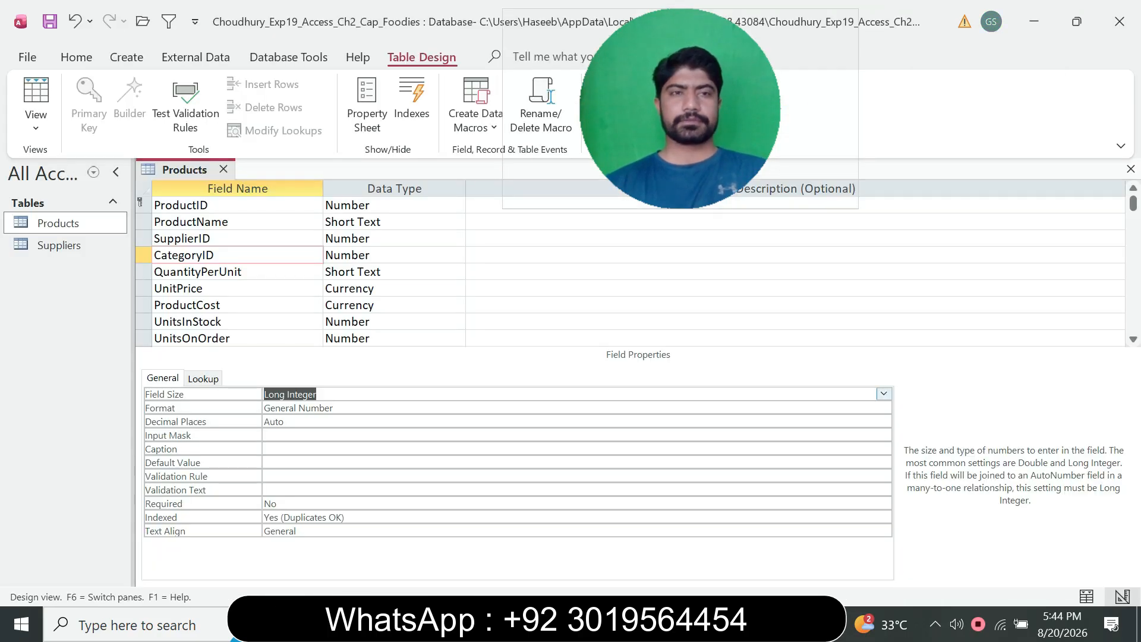
right_click(202, 169)
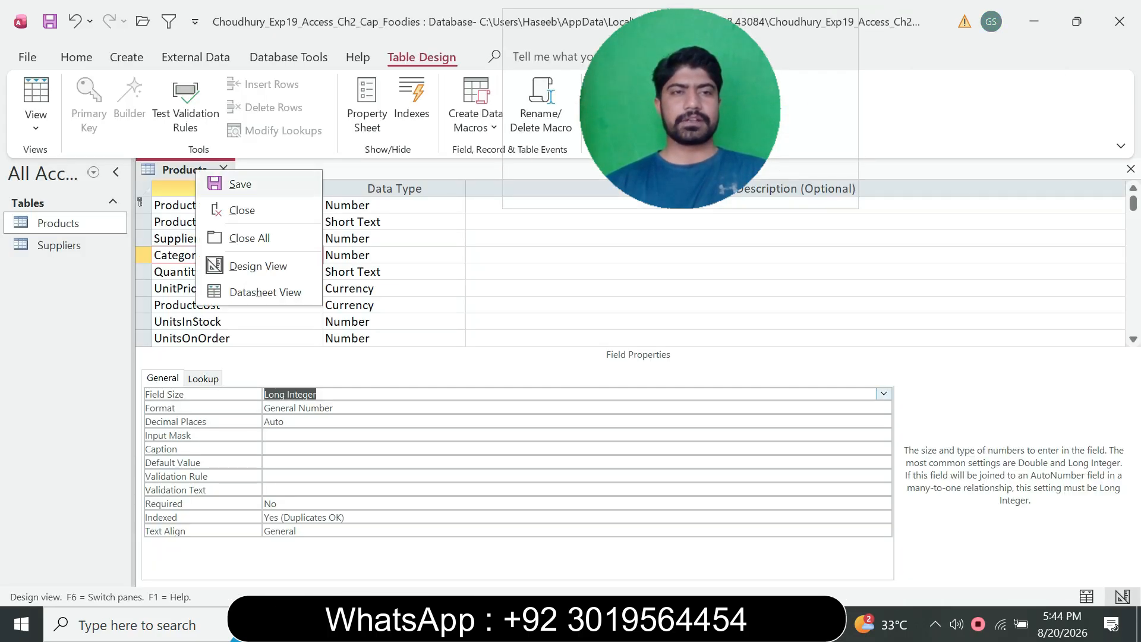
left_click(241, 183)
key("Left")
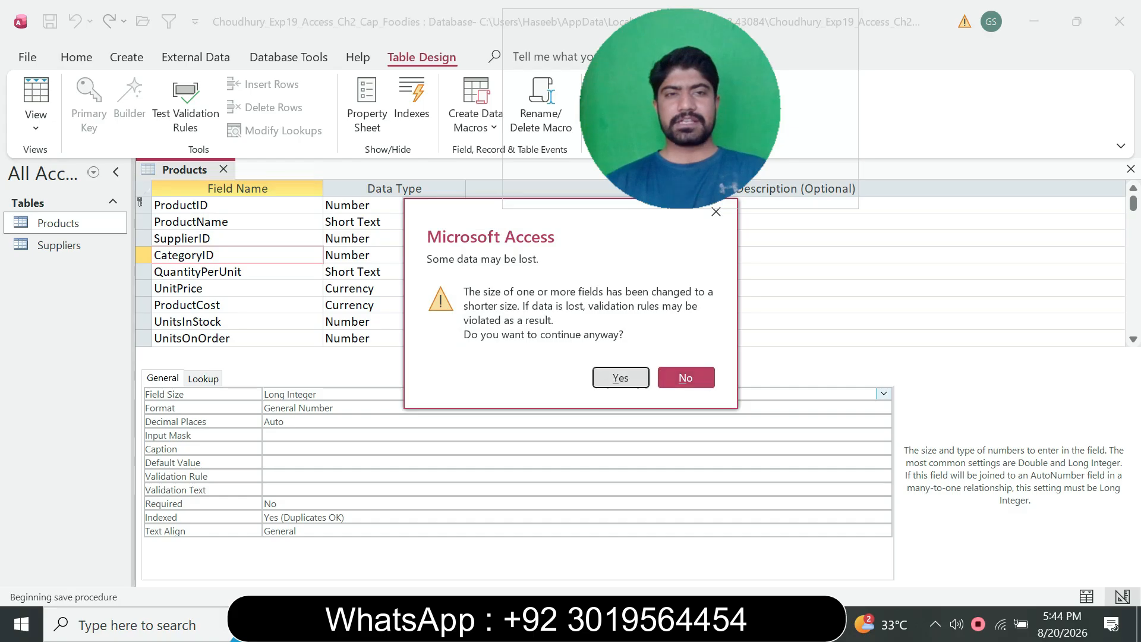
key("Return")
Recheck step 4 of the instructions, close the Products table and open the Suppliers table in Datasheet view.
key("alt+Tab")
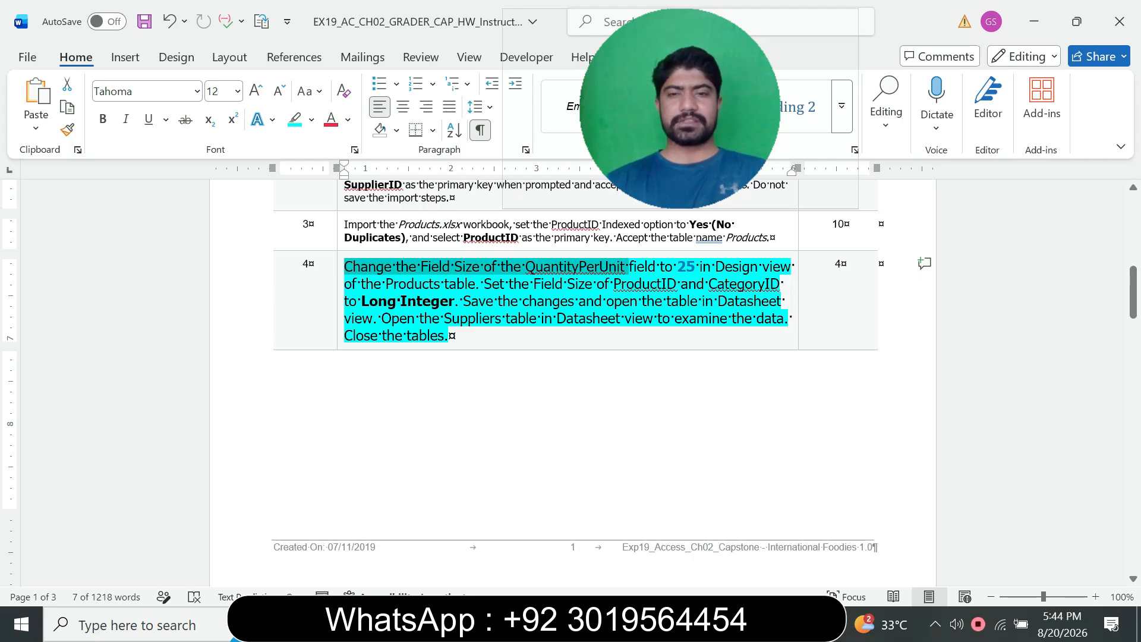
key("alt+Tab")
left_click(223, 169)
double_click(59, 245)
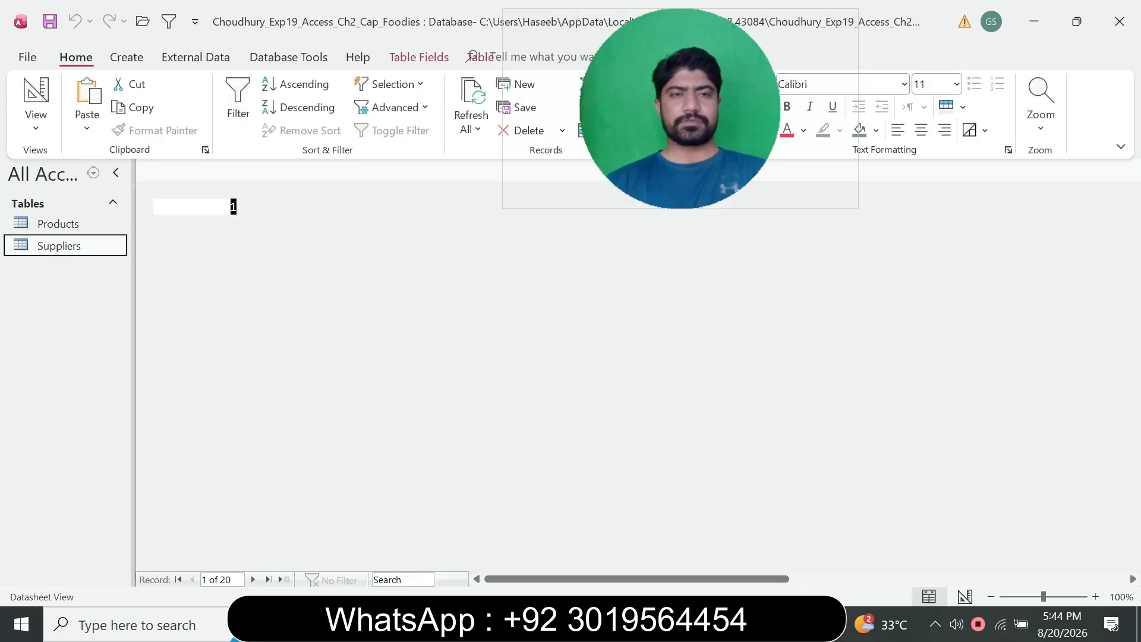
Switch to the Word instructions, reset the step 4 text to 9 pt and remove its turquoise highlight.
key("alt+Tab")
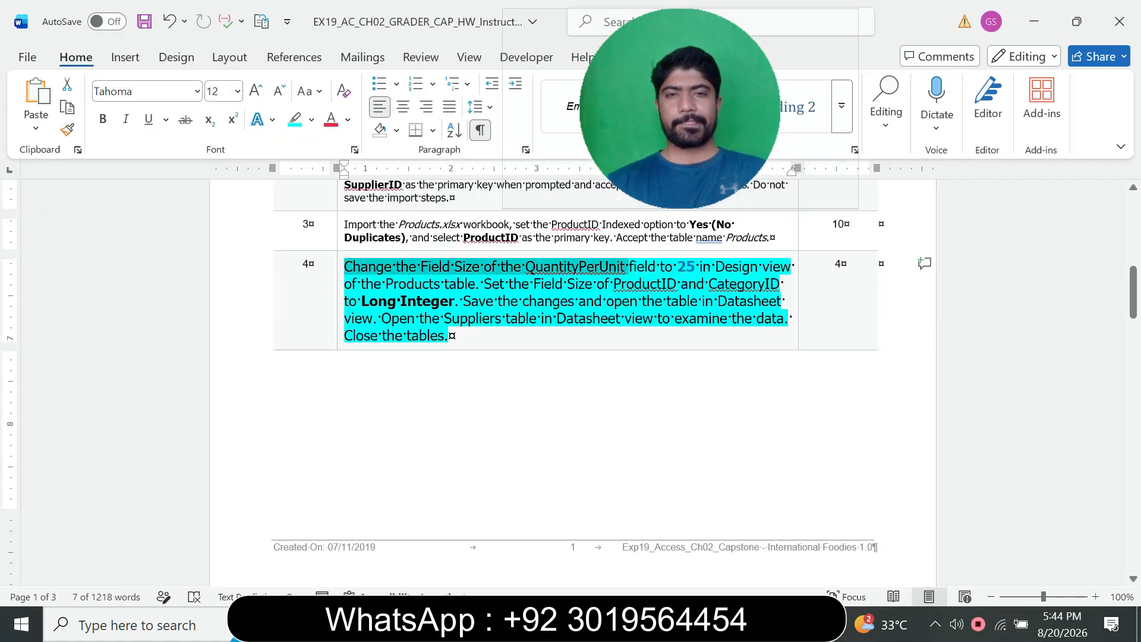
left_click(341, 336)
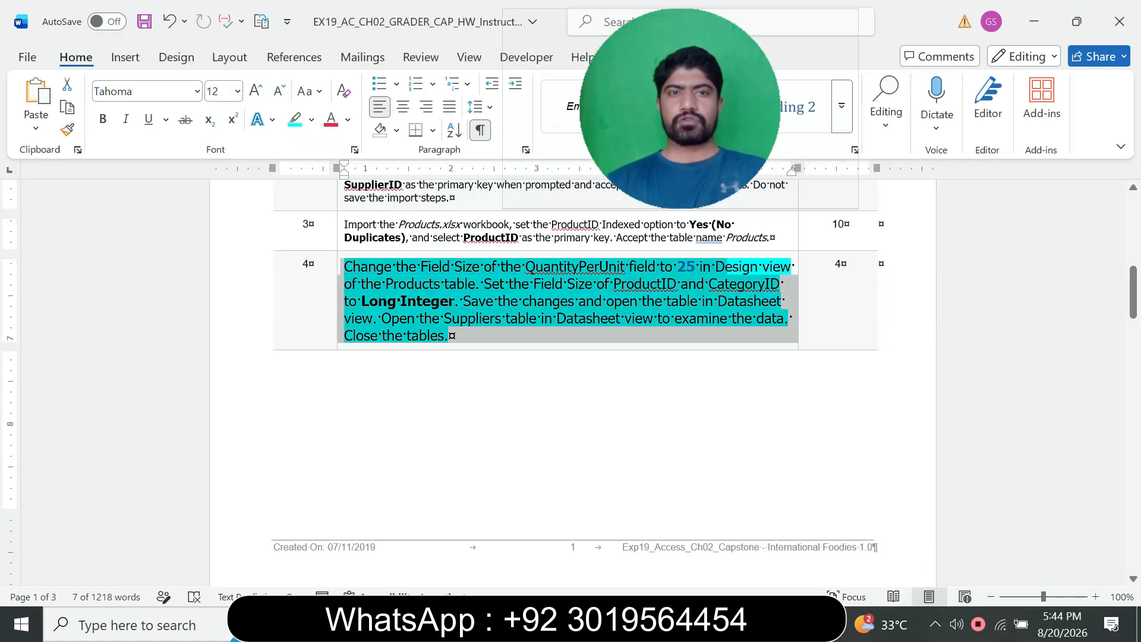
left_click(446, 286)
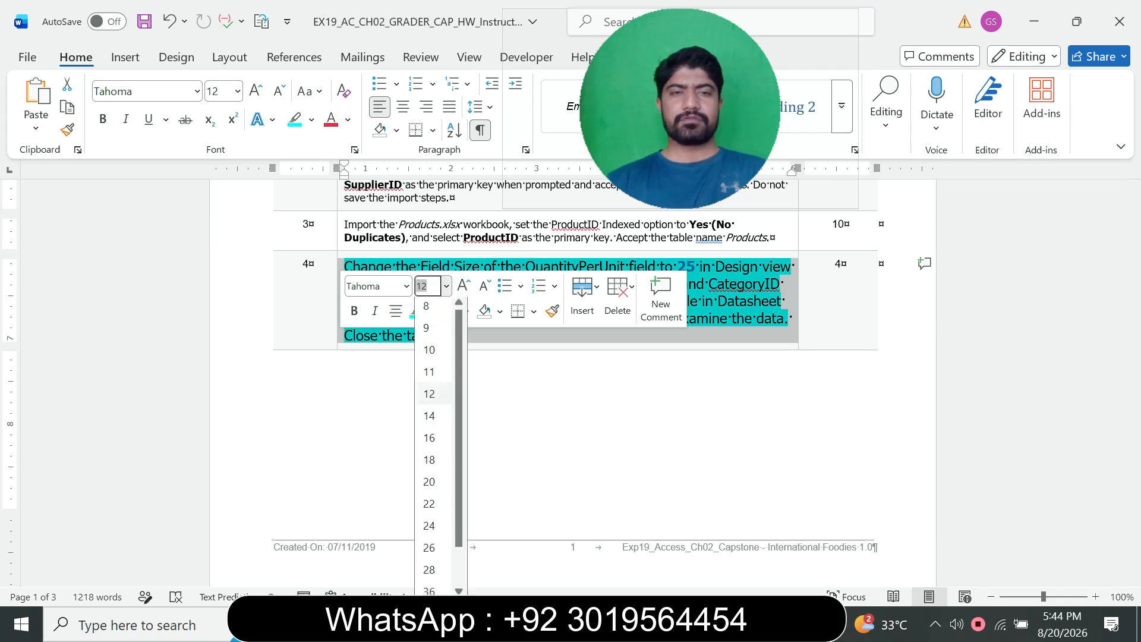
left_click(428, 331)
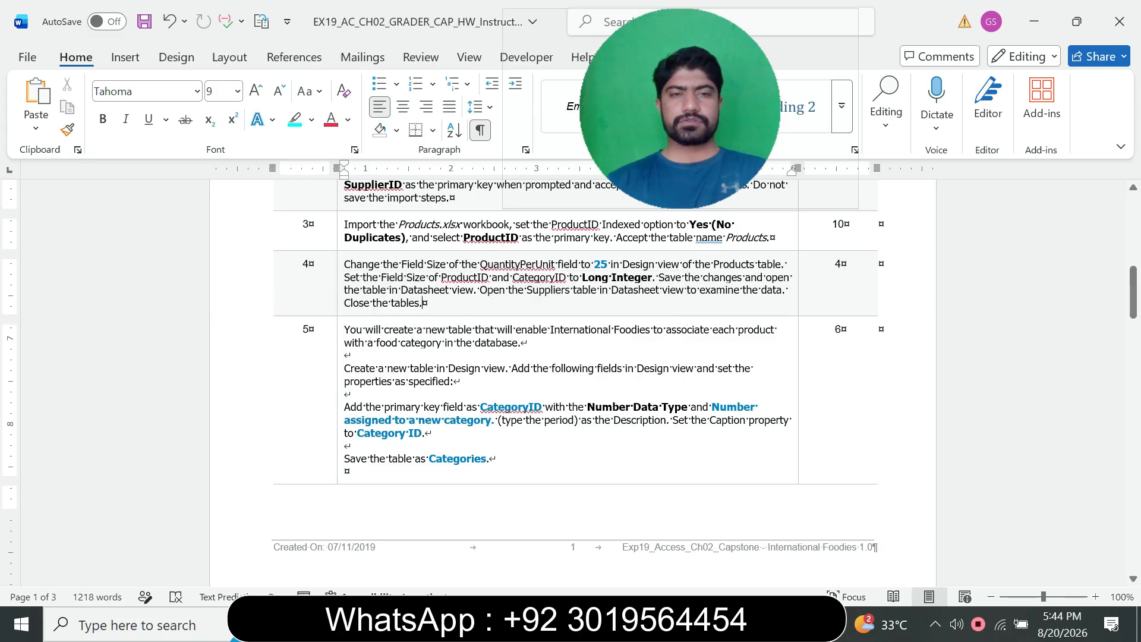
Enlarge the step 5 instruction text to 10 pt and highlight it in turquoise.
left_click(339, 421)
left_click(445, 370)
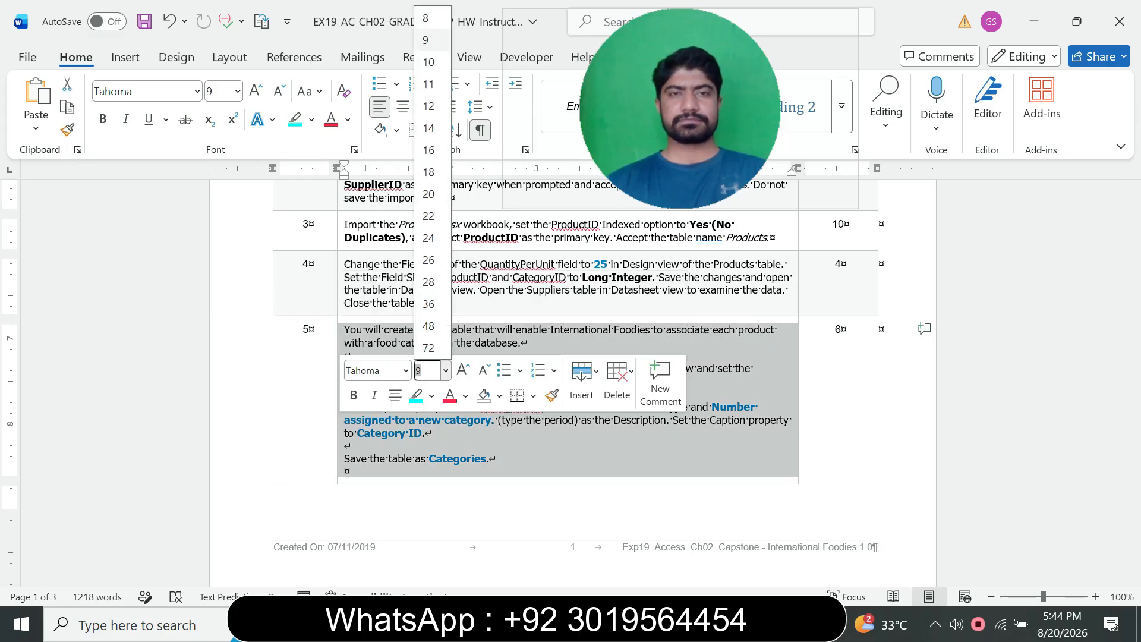
left_click(428, 62)
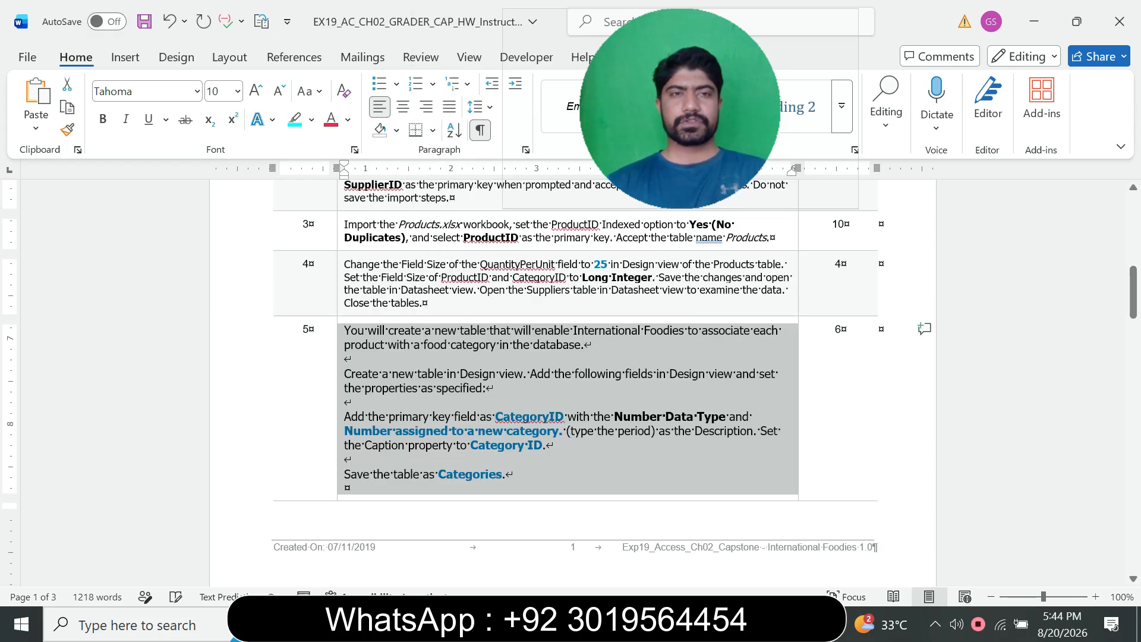
left_click(294, 119)
mouse_move(1133, 291)
left_mouse_down()
mouse_move(1132, 348)
mouse_move(1133, 298)
left_mouse_up()
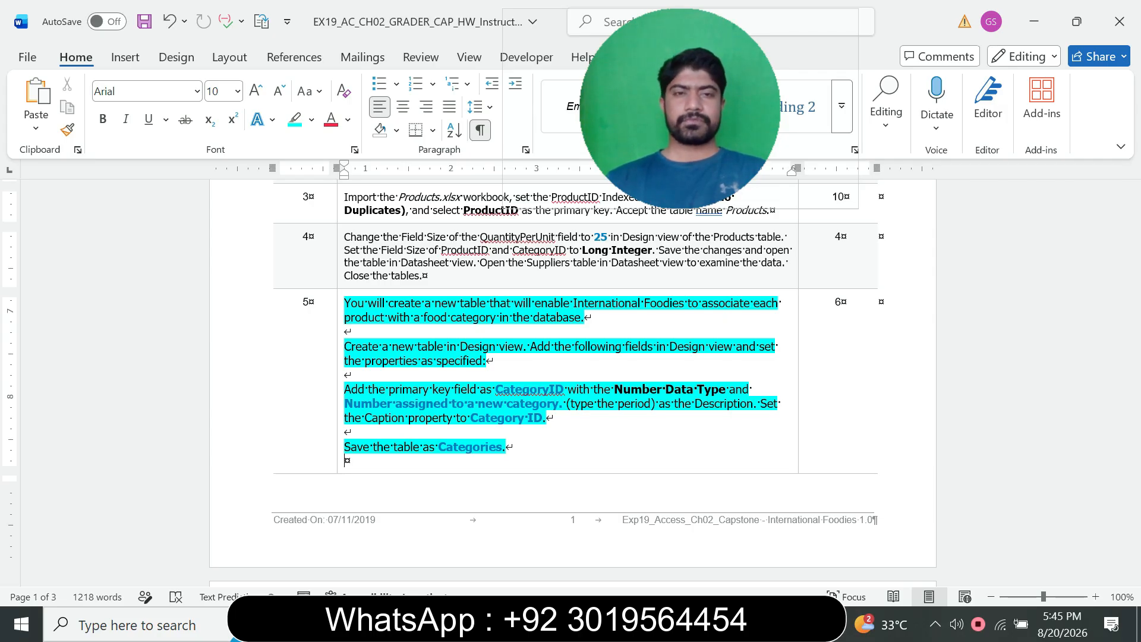
Mark the new-table sentence in step 5, switch to Access, close the Suppliers table and create a new table in Design view.
left_click_drag(344, 346, 521, 347)
key("alt+Tab")
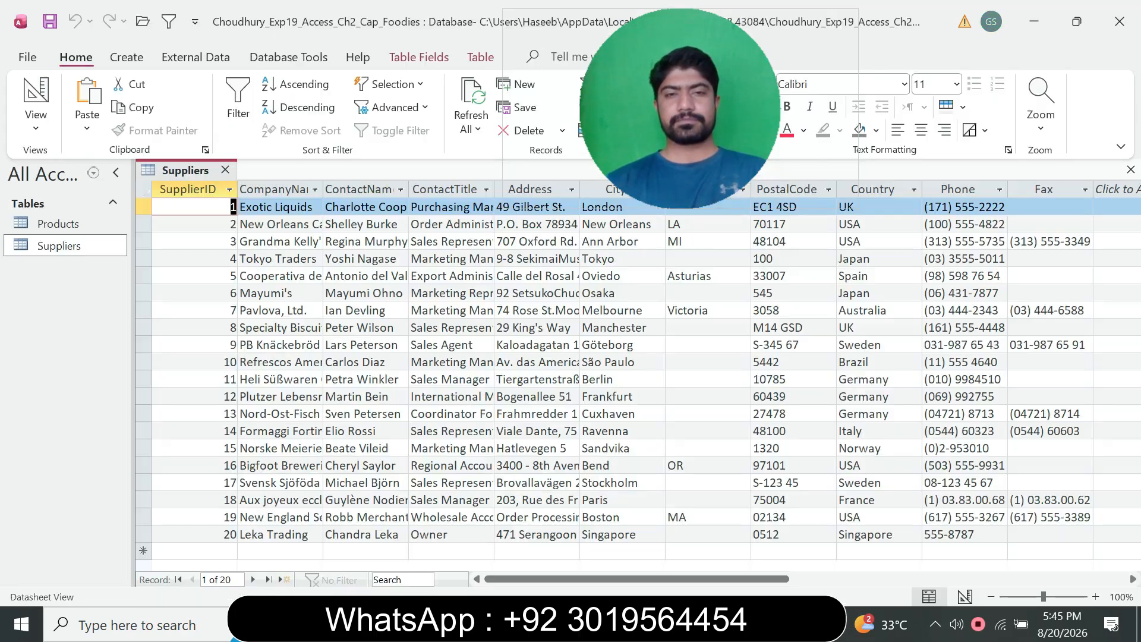
left_click(225, 170)
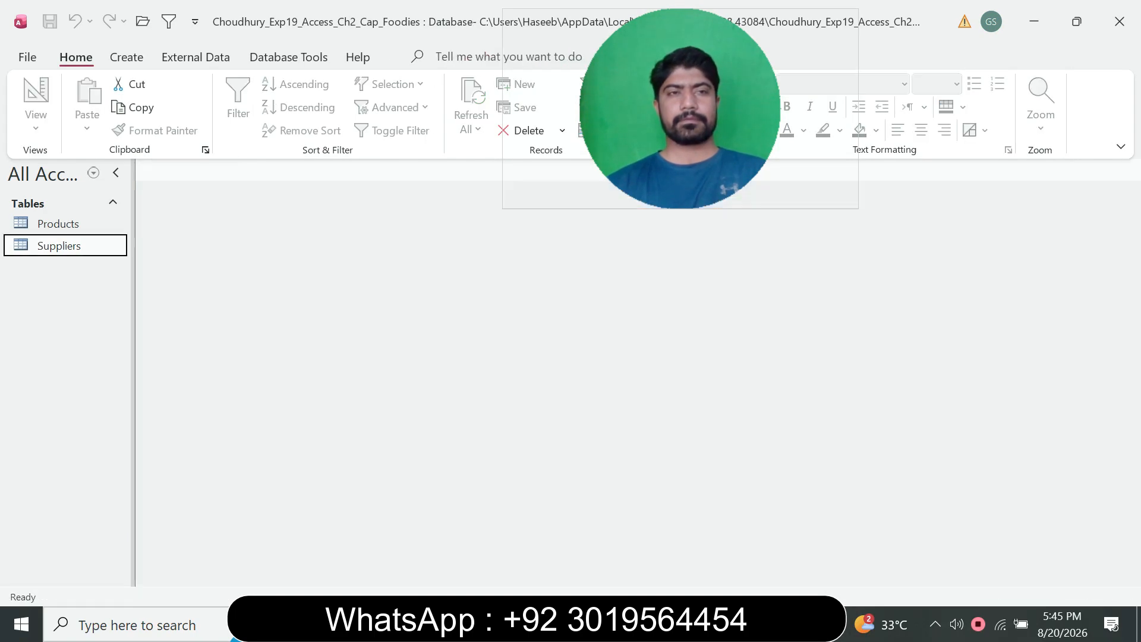
left_click(127, 57)
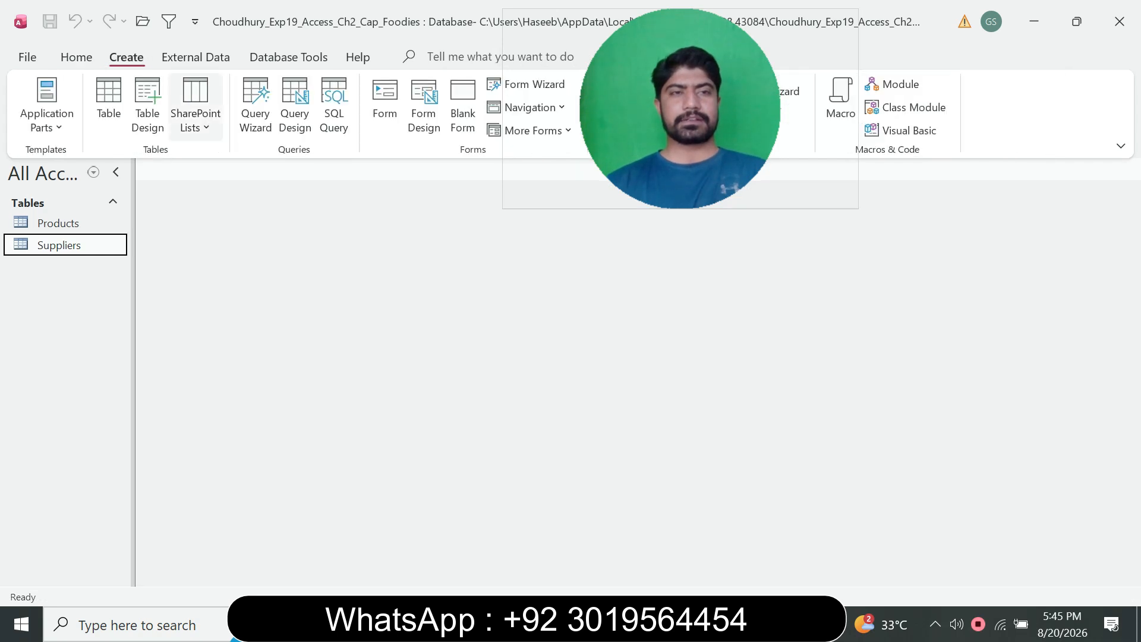
left_click(147, 98)
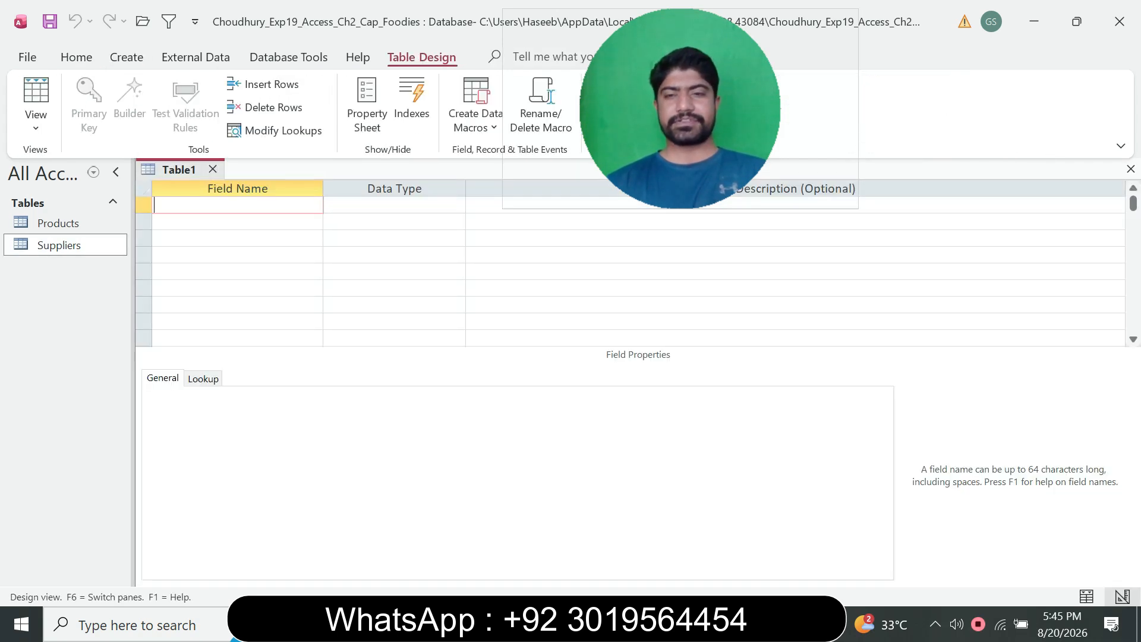
Copy CategoryID from step 5 of the Word instructions into the new table as its first field name and make it the primary key.
key("alt+Tab")
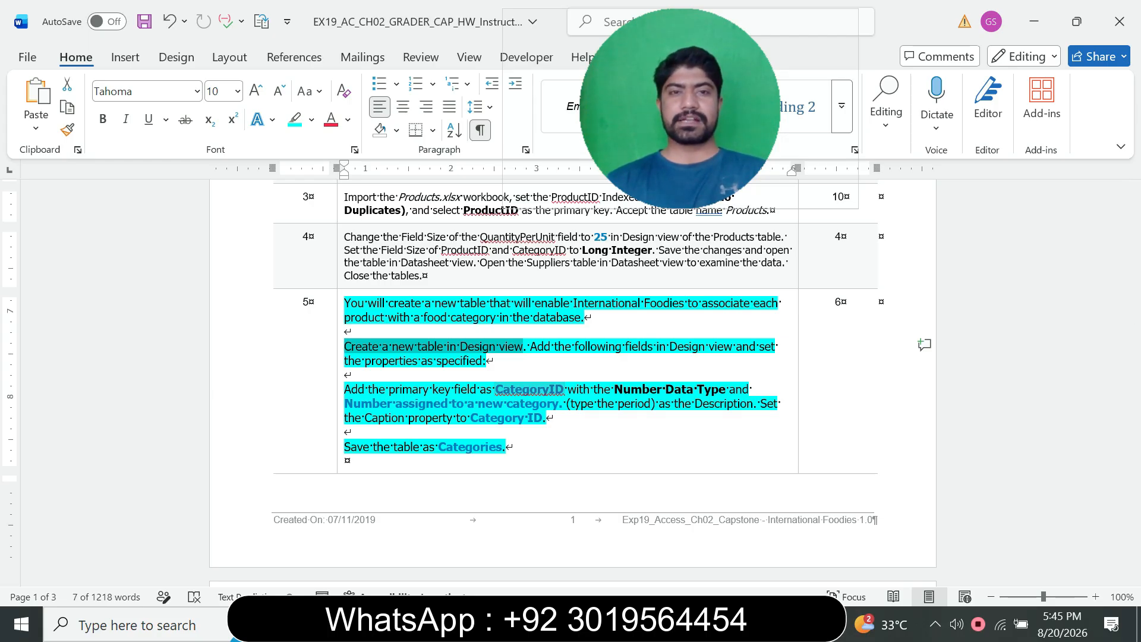
left_click_drag(495, 389, 564, 389)
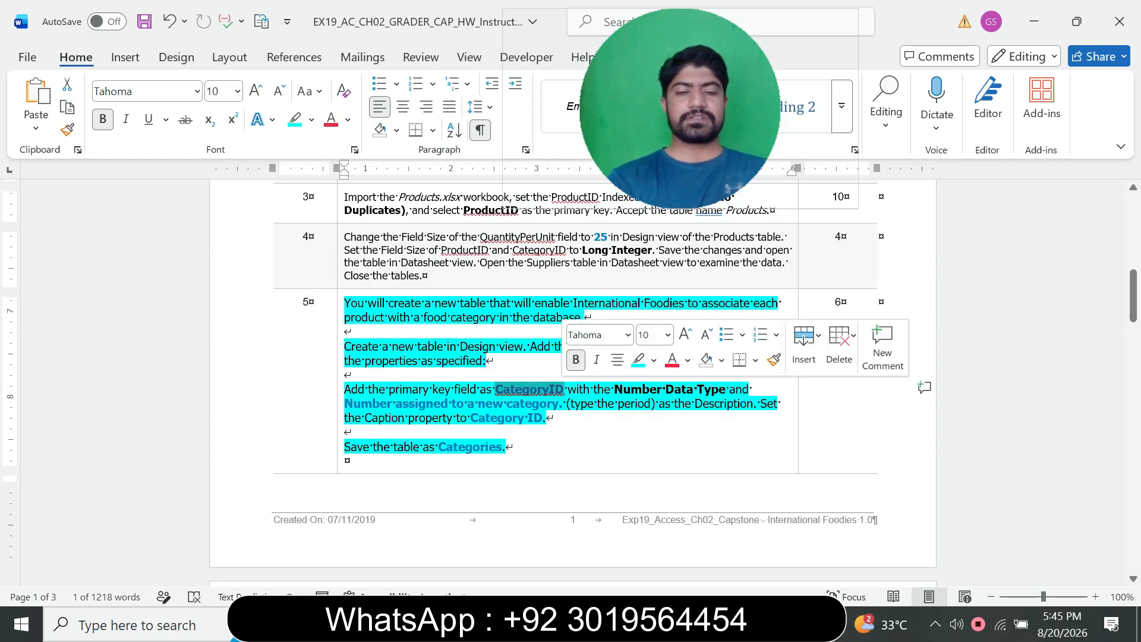
key("ctrl+c")
key("alt+Tab")
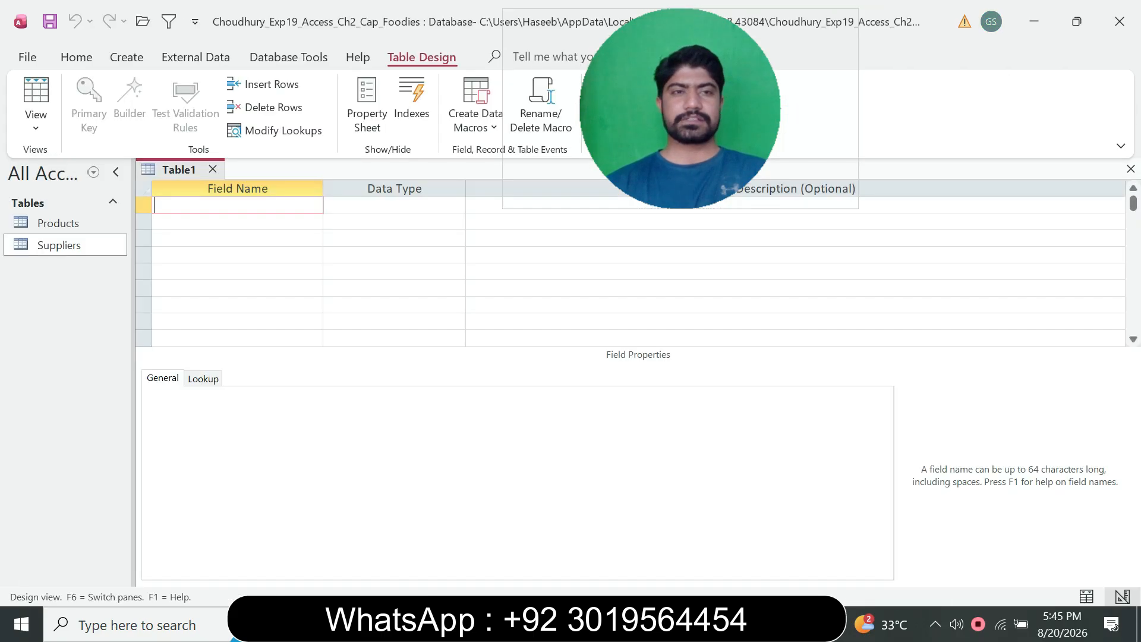
key("ctrl+v")
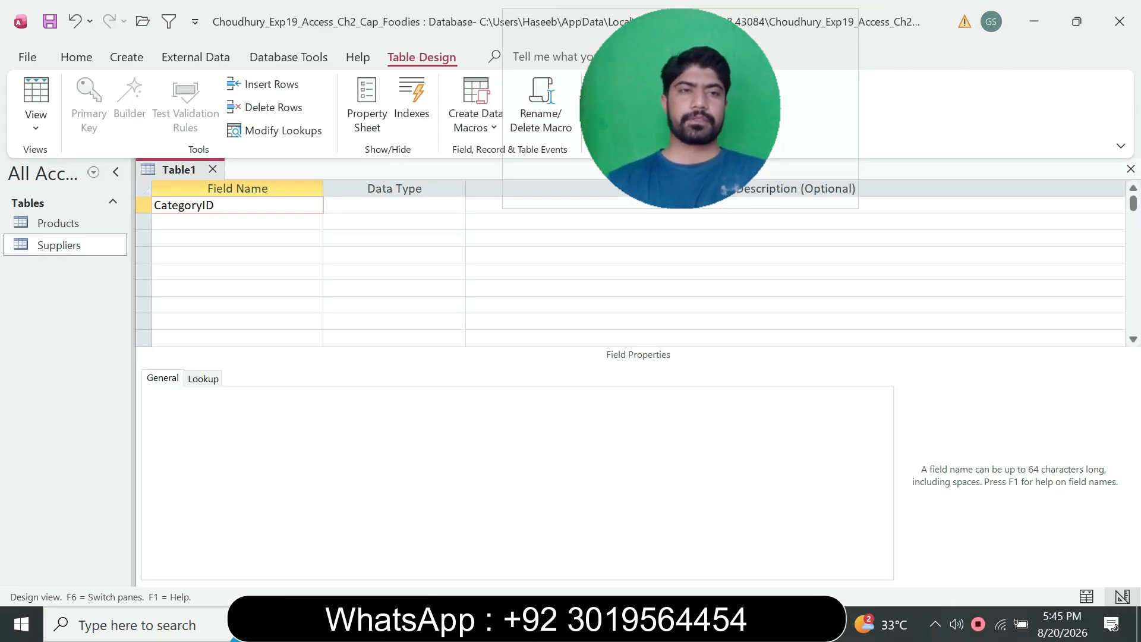
left_click(144, 205)
left_click(89, 107)
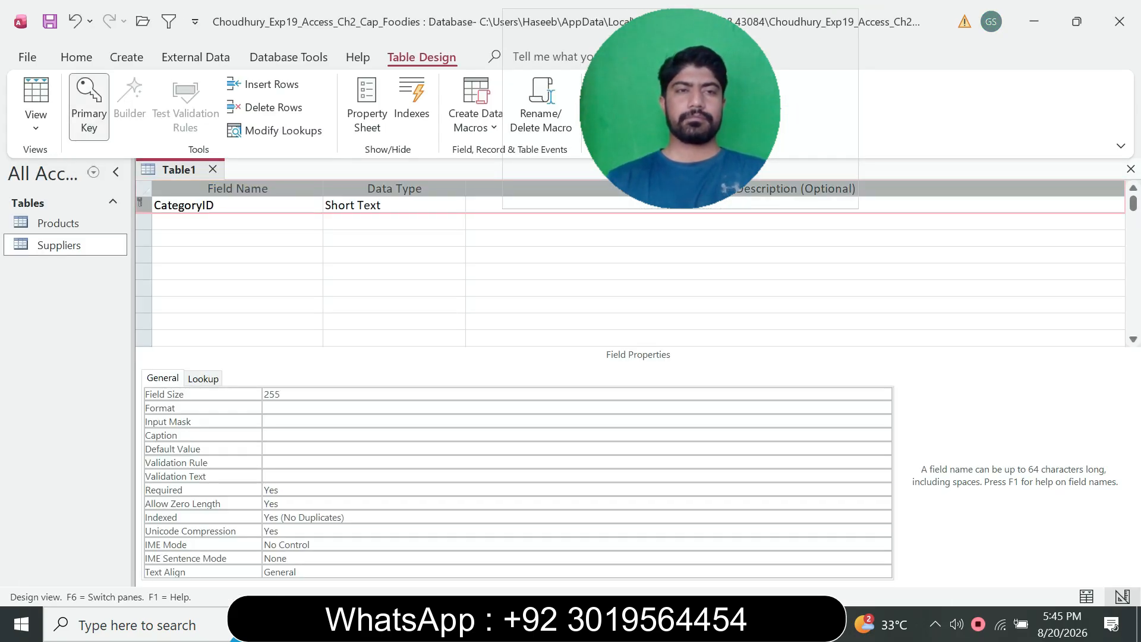
Check the instructions and set the CategoryID field's data type to Number.
key("alt+Tab")
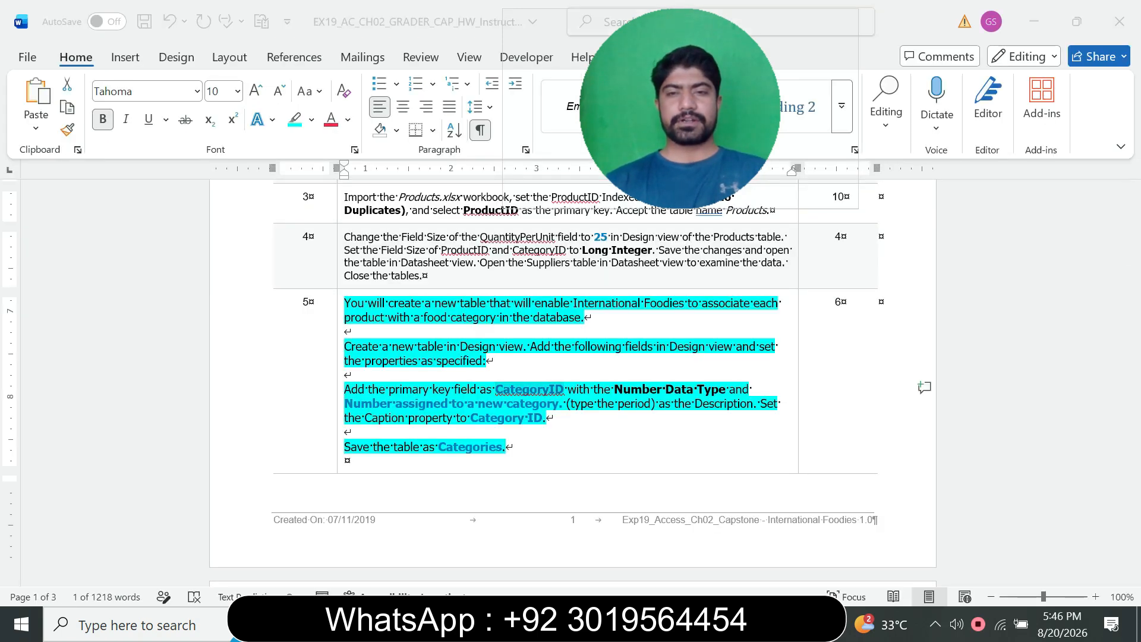
key("alt+Tab")
left_click(392, 205)
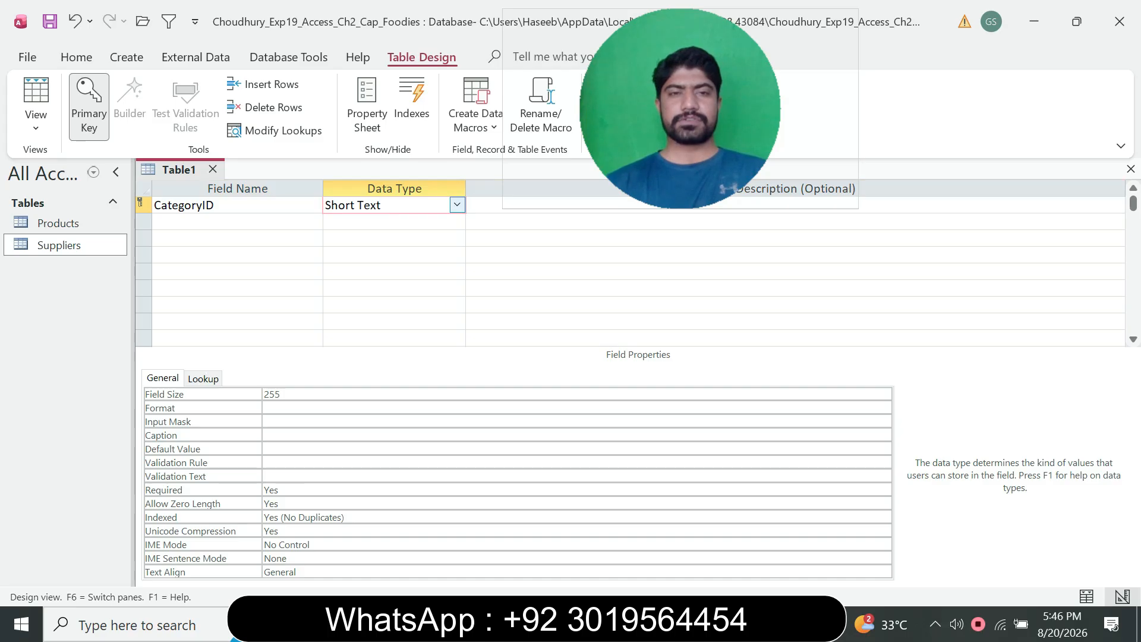
left_click(457, 205)
left_click(372, 255)
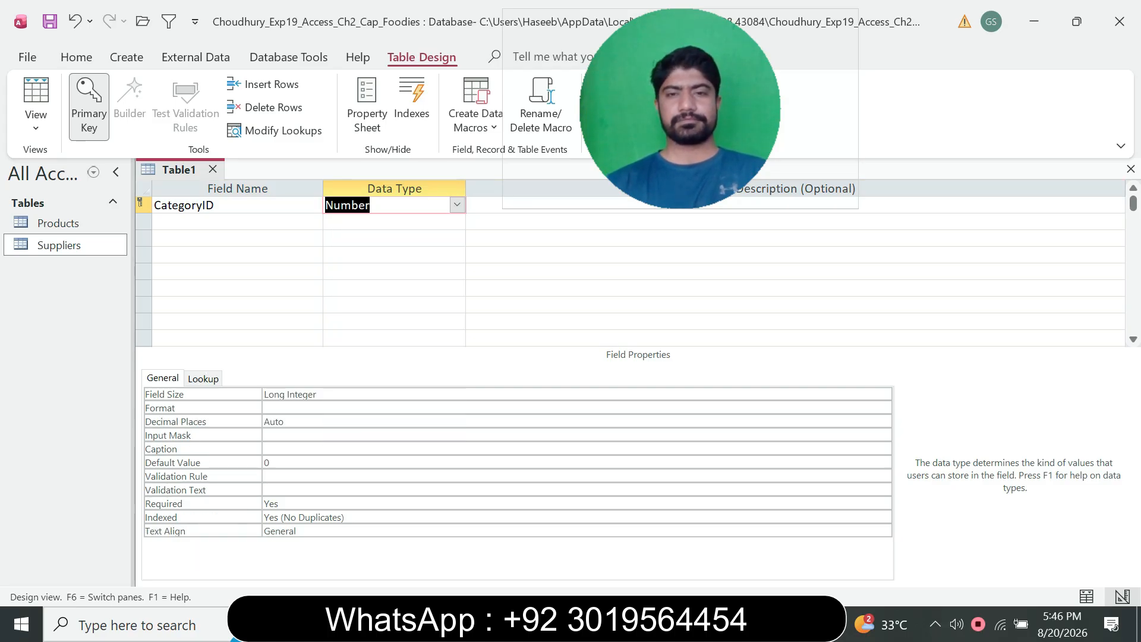
Copy "Number assigned to a new category." from step 5 into the CategoryID field's description and return to the Word instructions.
key("alt+Tab")
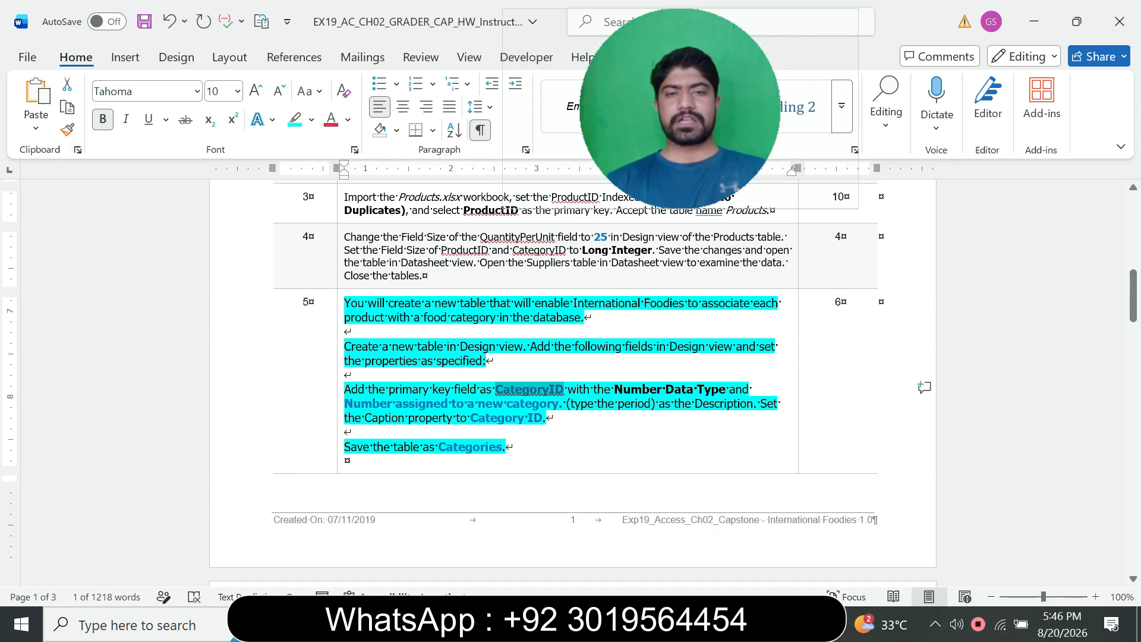
left_click_drag(344, 403, 561, 403)
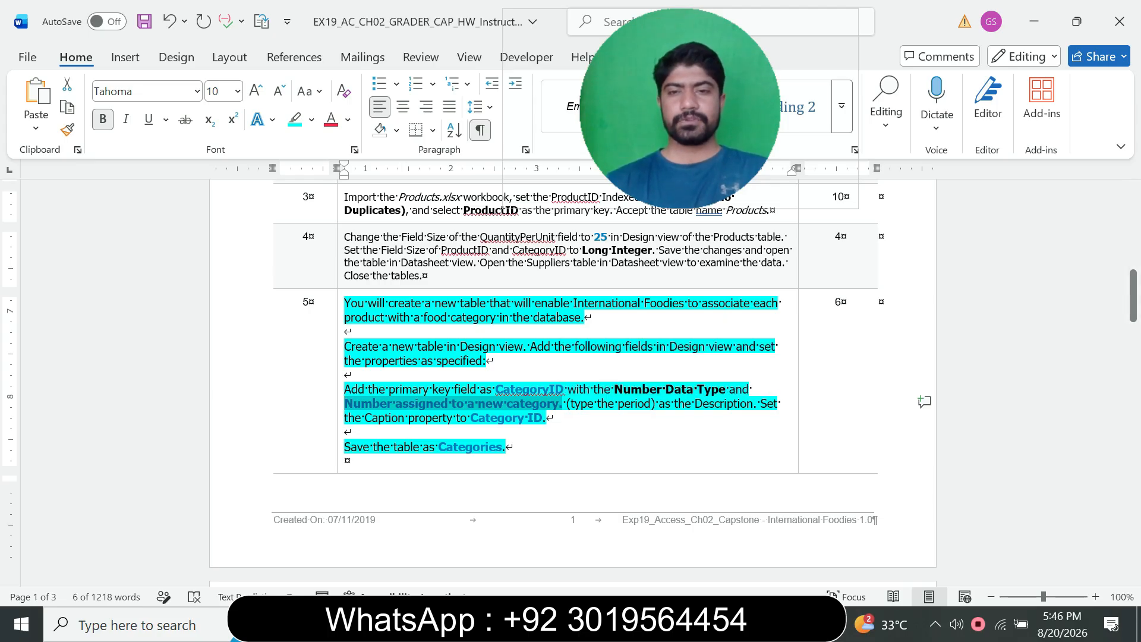
key("alt+Tab")
key("Tab")
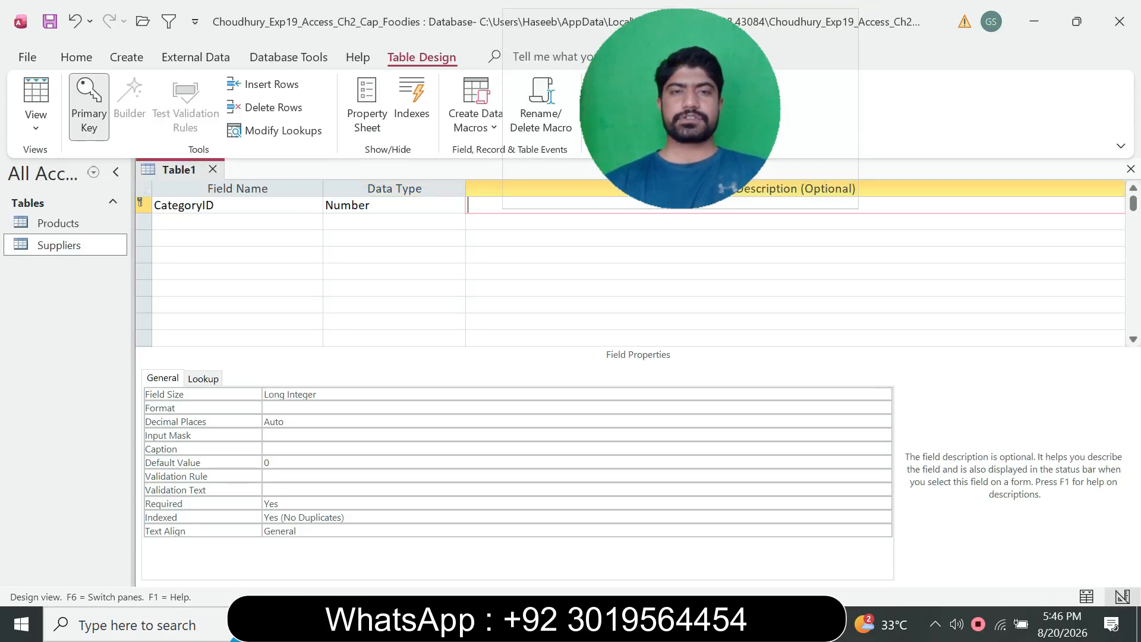
key("ctrl+v")
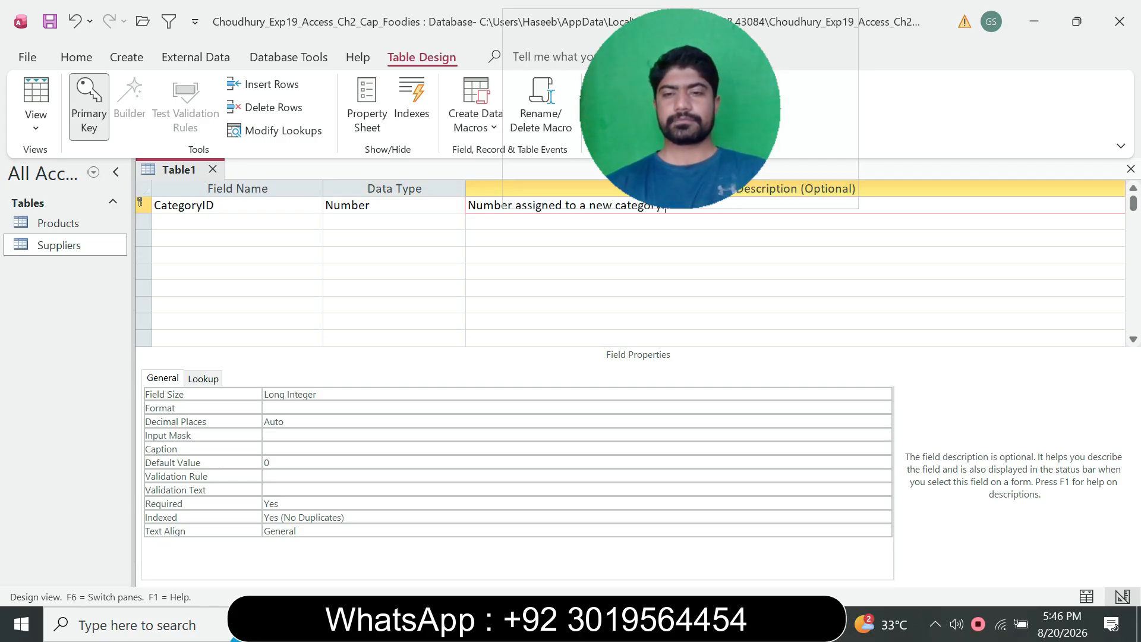
key("alt+Tab")
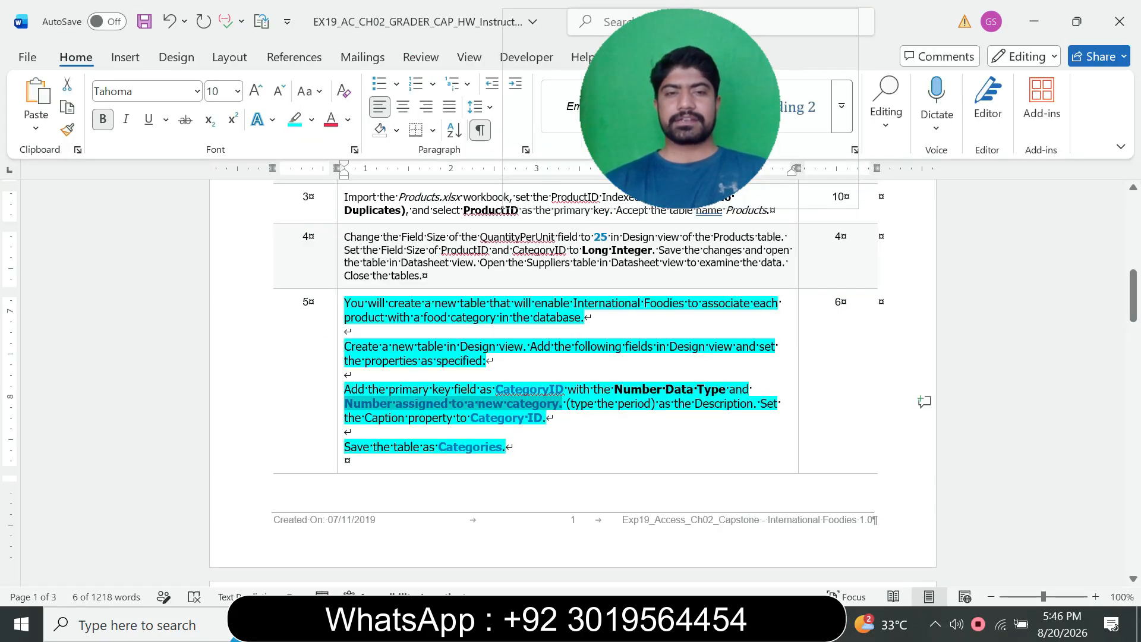
Copy "Category ID" from step 5 of the Word instructions into the CategoryID field's Caption property in Access.
left_click_drag(479, 418, 543, 419)
left_click(491, 418)
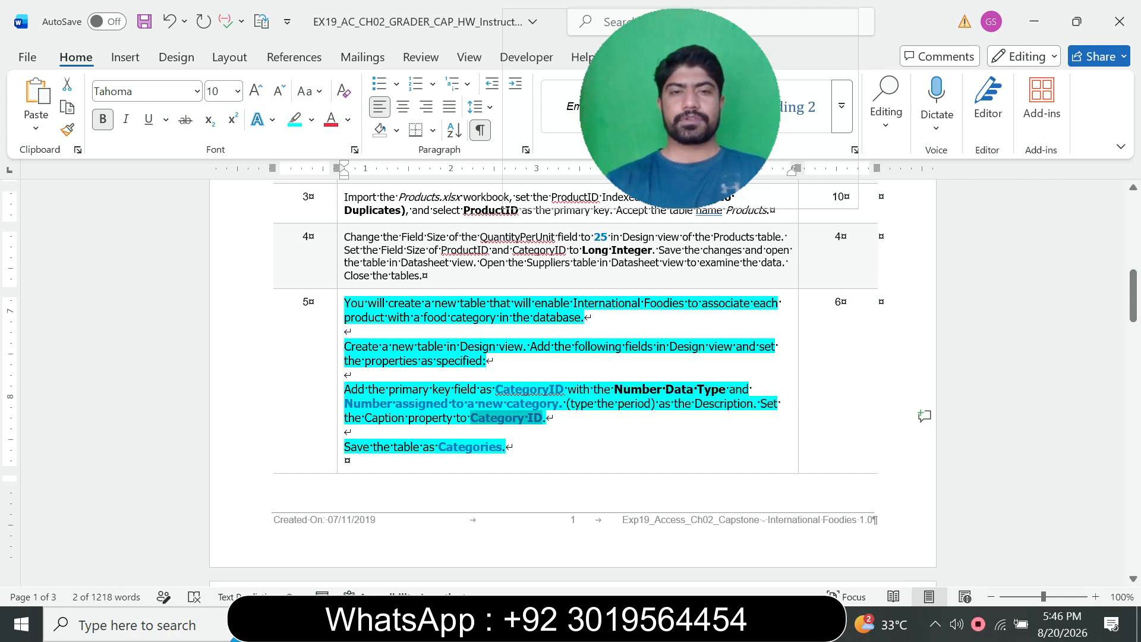
key("alt+Tab")
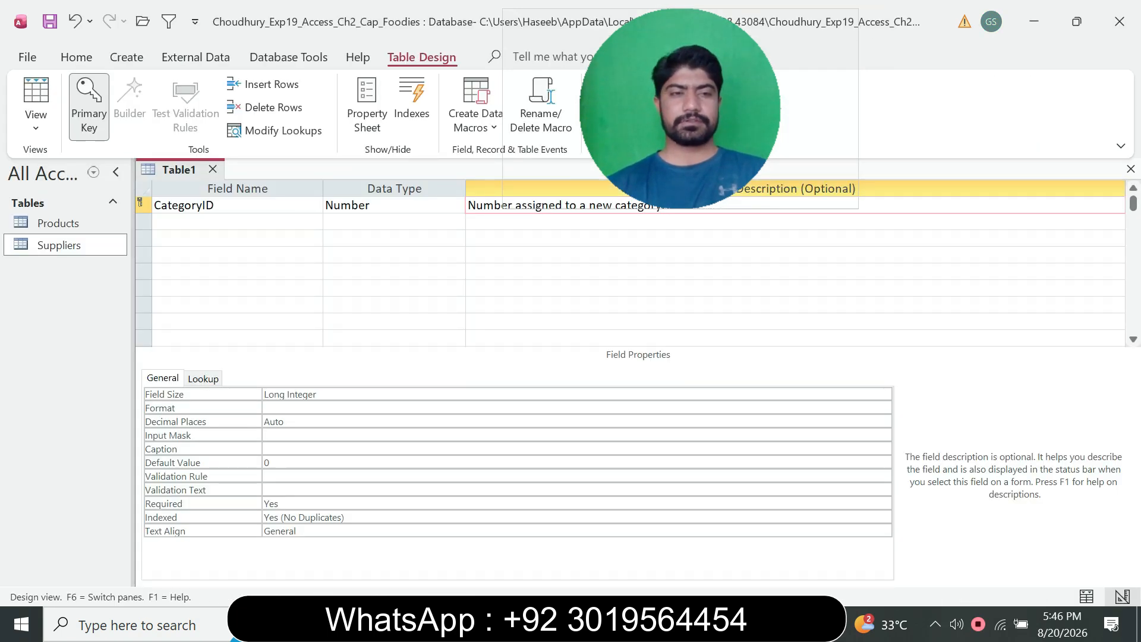
left_click(297, 449)
key("ctrl+v")
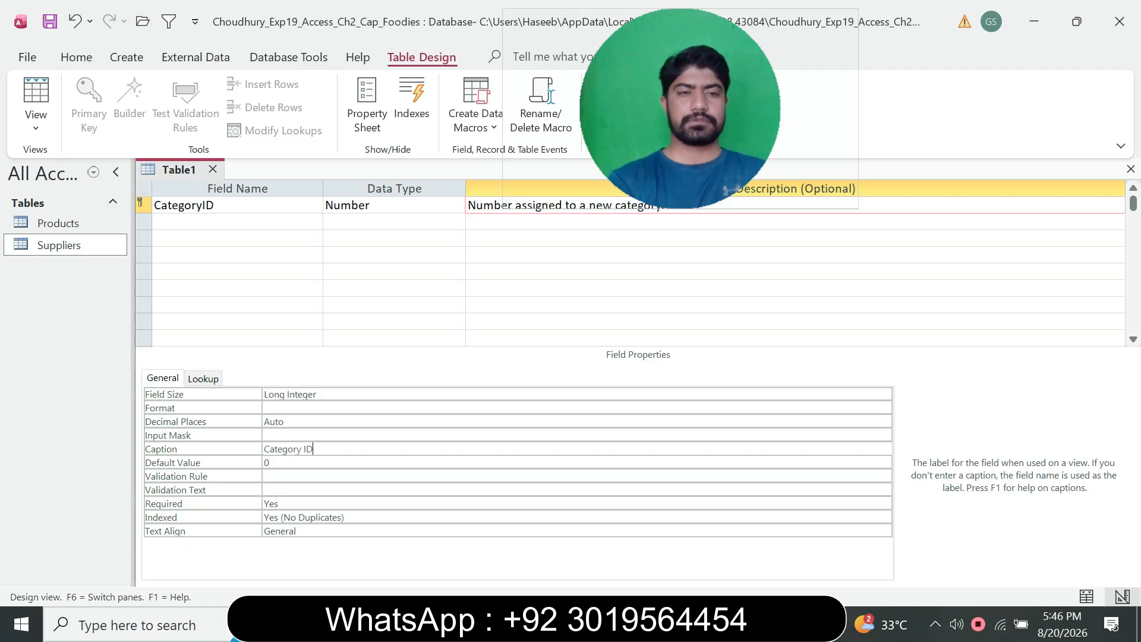
Copy the name Categories from step 5 of the instructions and save the new table in Access under that name.
key("alt+Tab")
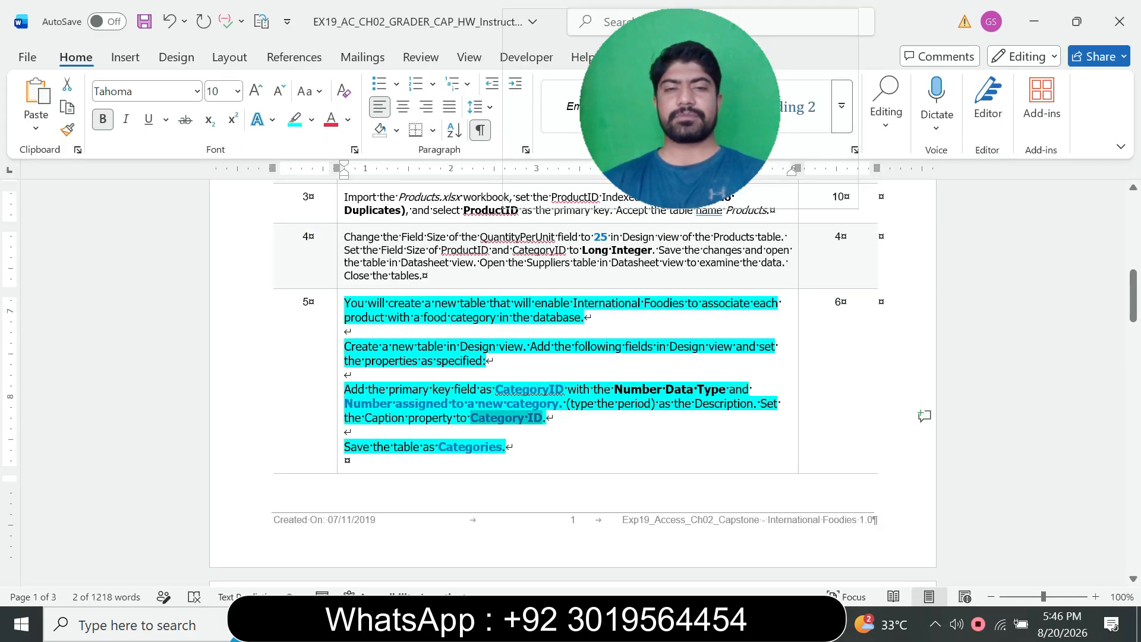
left_click_drag(438, 447, 504, 446)
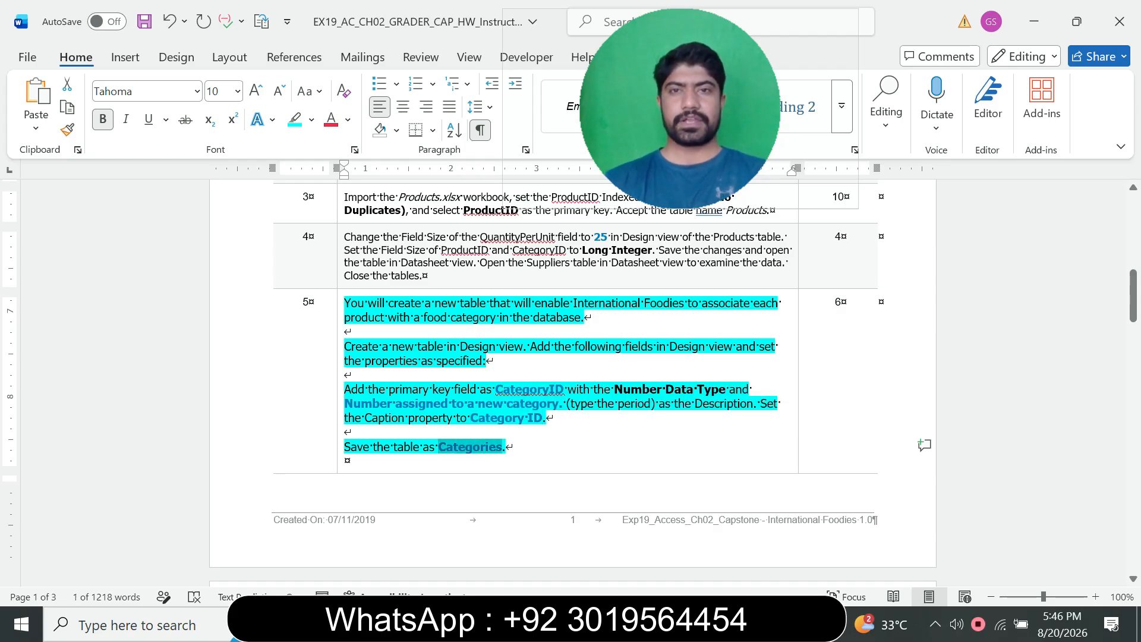
key("alt+Tab")
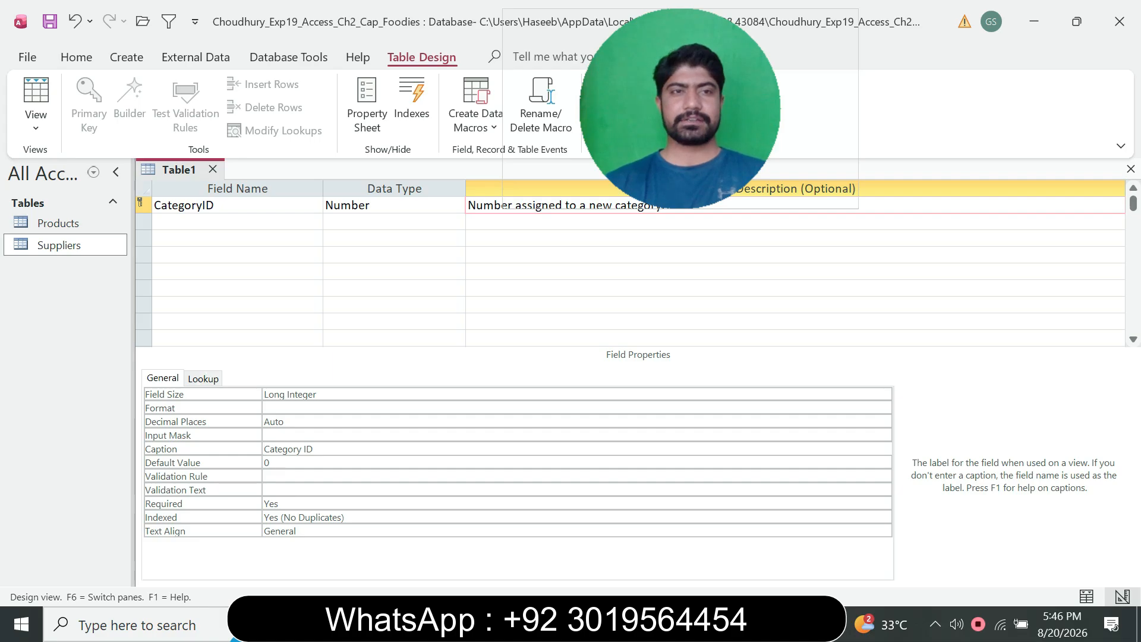
right_click(189, 169)
left_click(232, 183)
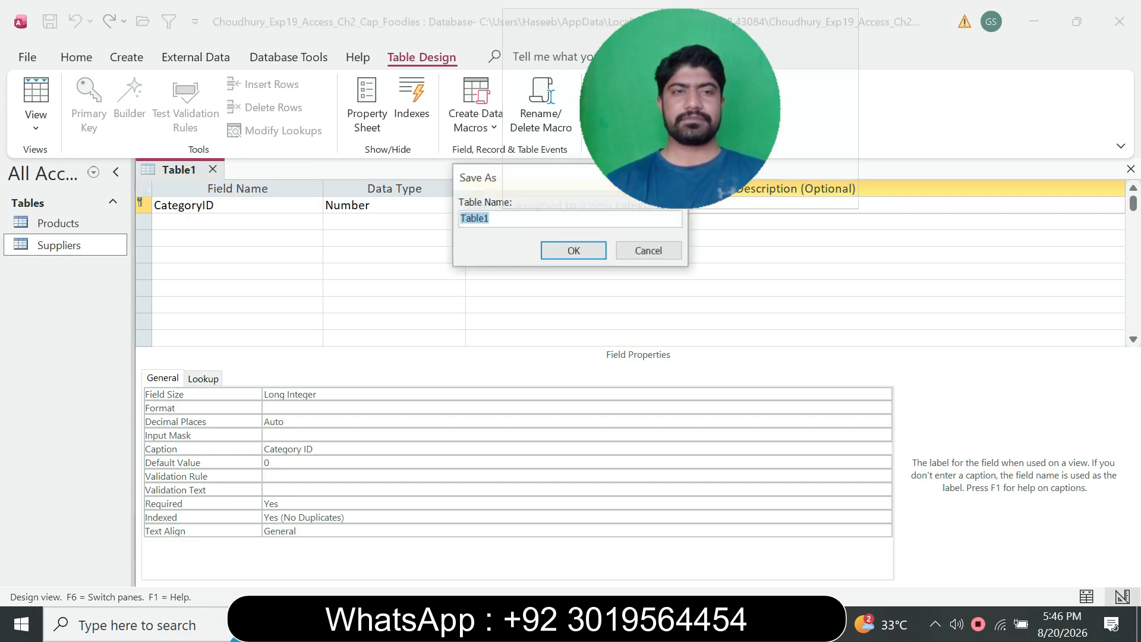
key("ctrl+v")
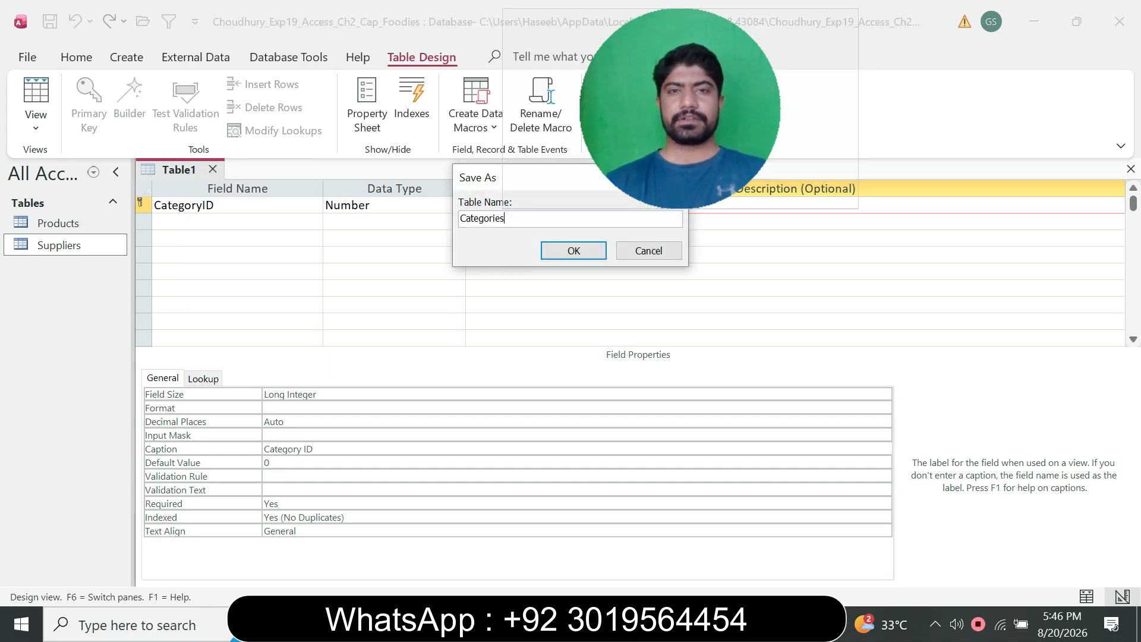
key("Return")
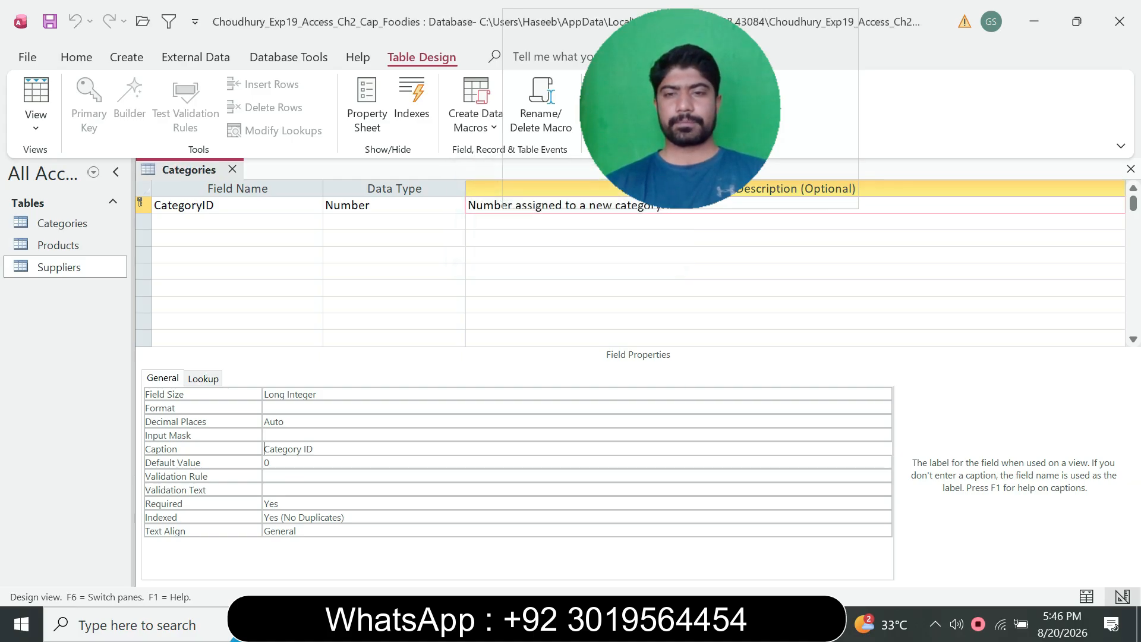
Switch to the Word instructions, set the step 5 text to 9 pt and remove its highlighting.
left_click(771, 624)
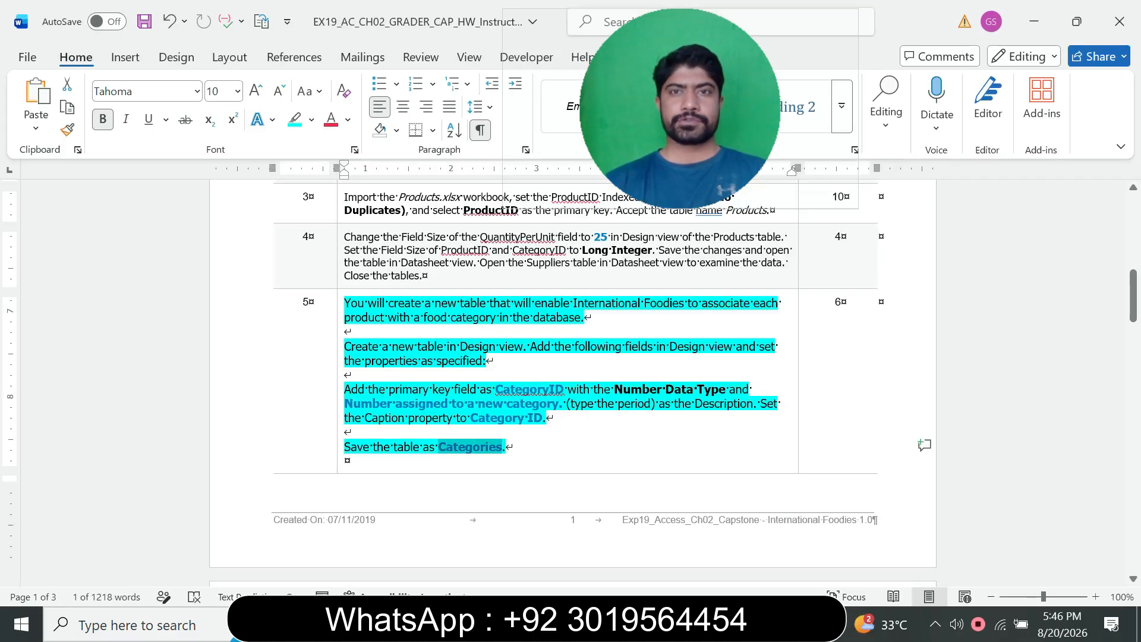
left_click(340, 427)
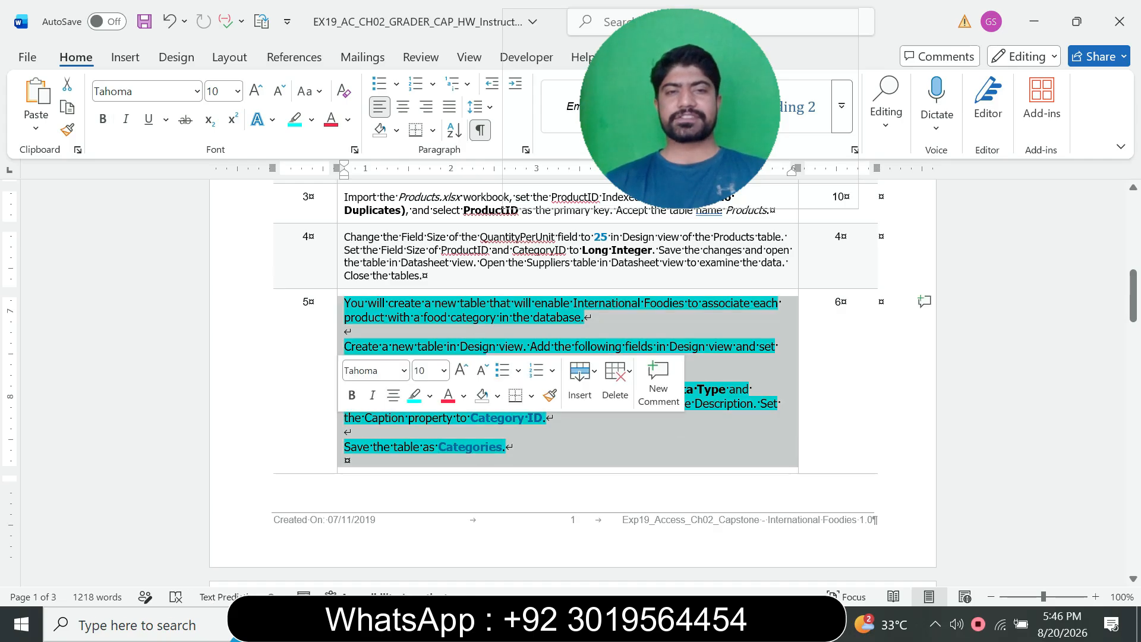
left_click(443, 370)
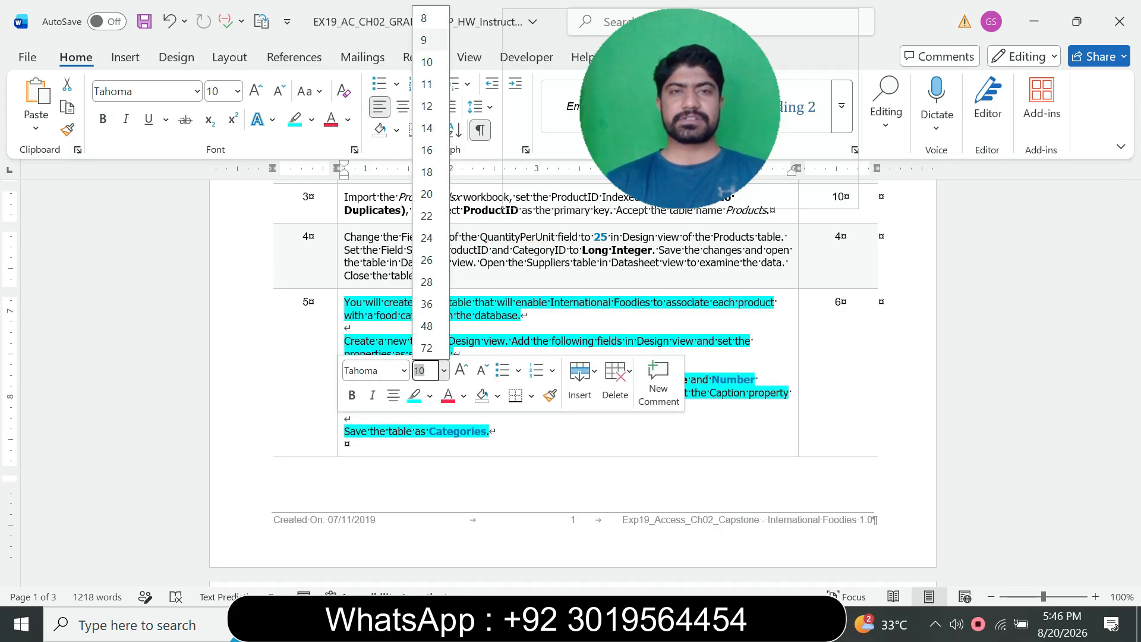
left_click(433, 39)
left_click(295, 120)
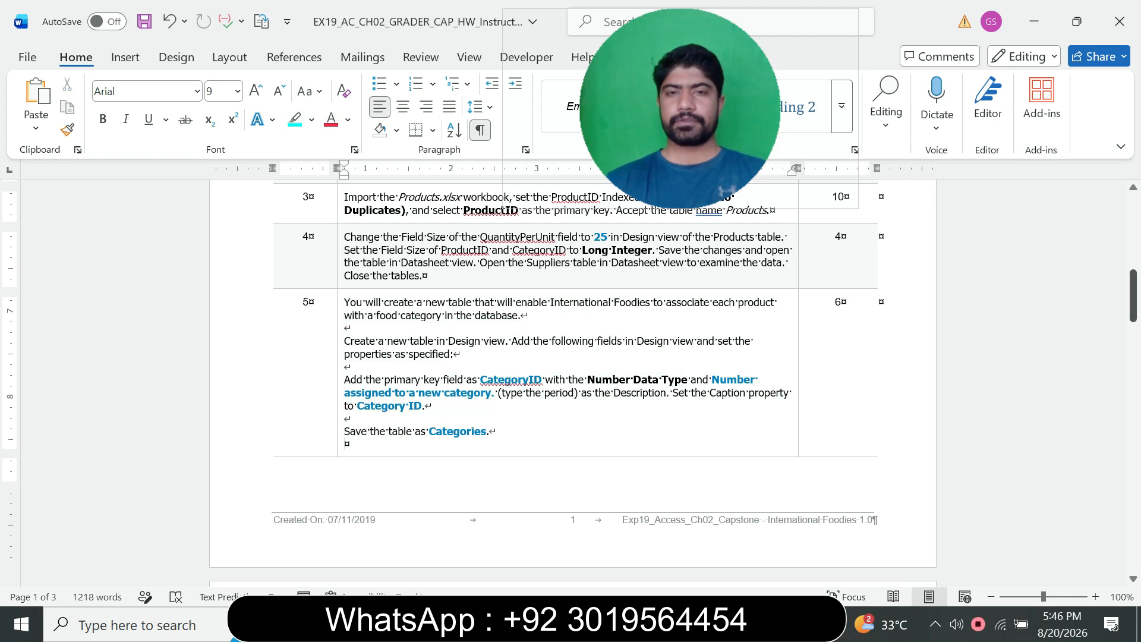
Set the step 6 instruction text to 11 pt and highlight it in turquoise.
right_click(1133, 319)
key("Escape")
left_click_drag(1133, 296, 1133, 354)
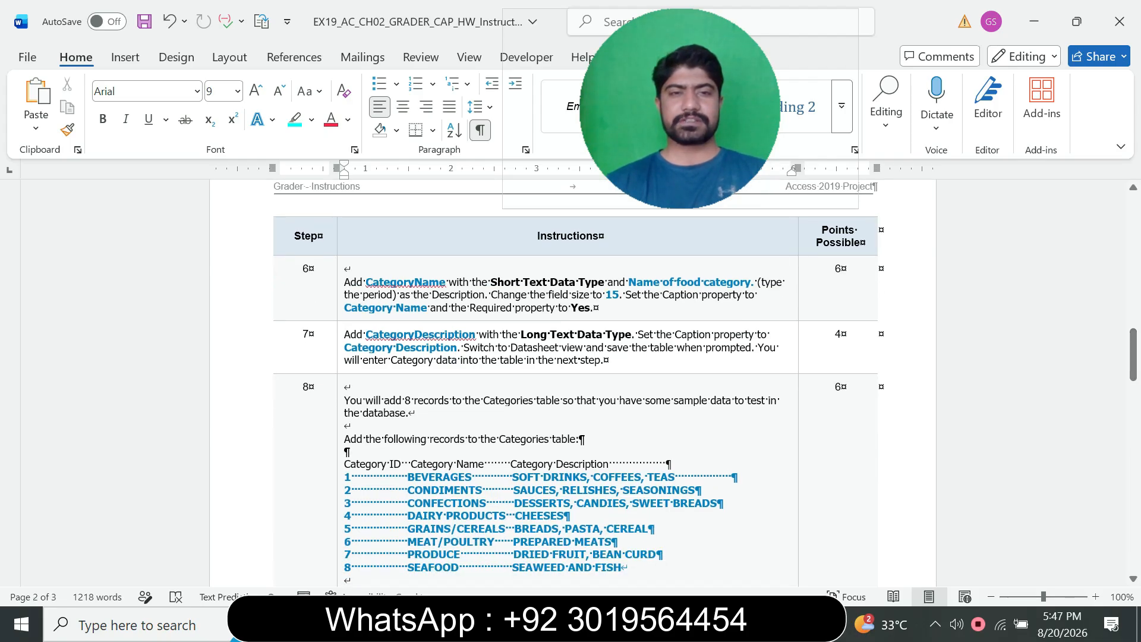
left_click(340, 302)
left_click(445, 252)
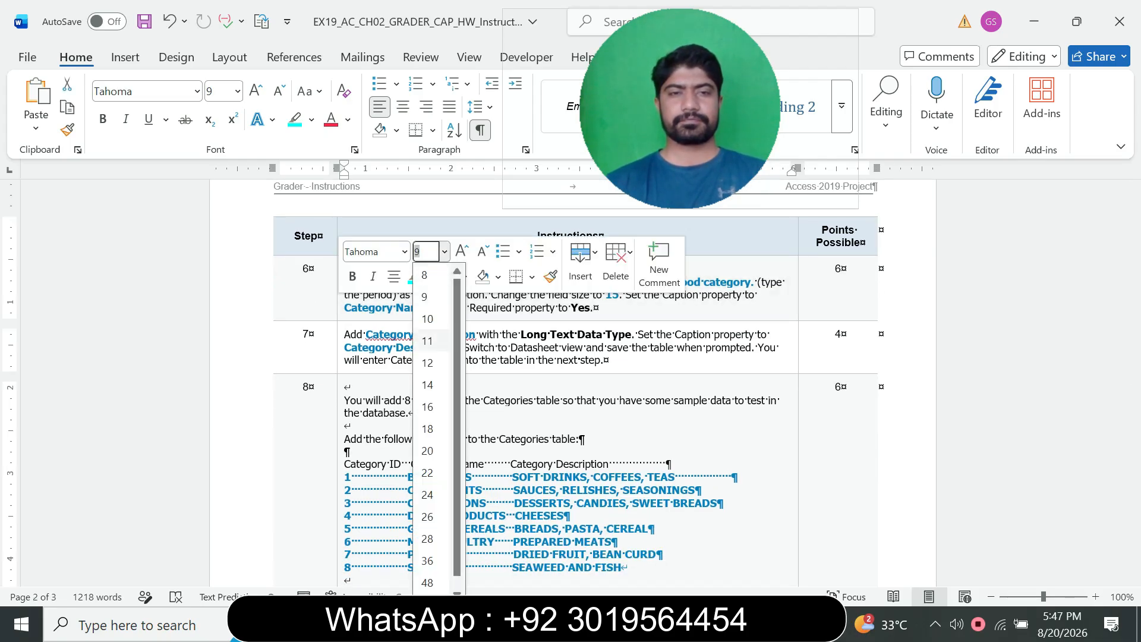
left_click(427, 341)
left_click_drag(1133, 360, 1133, 361)
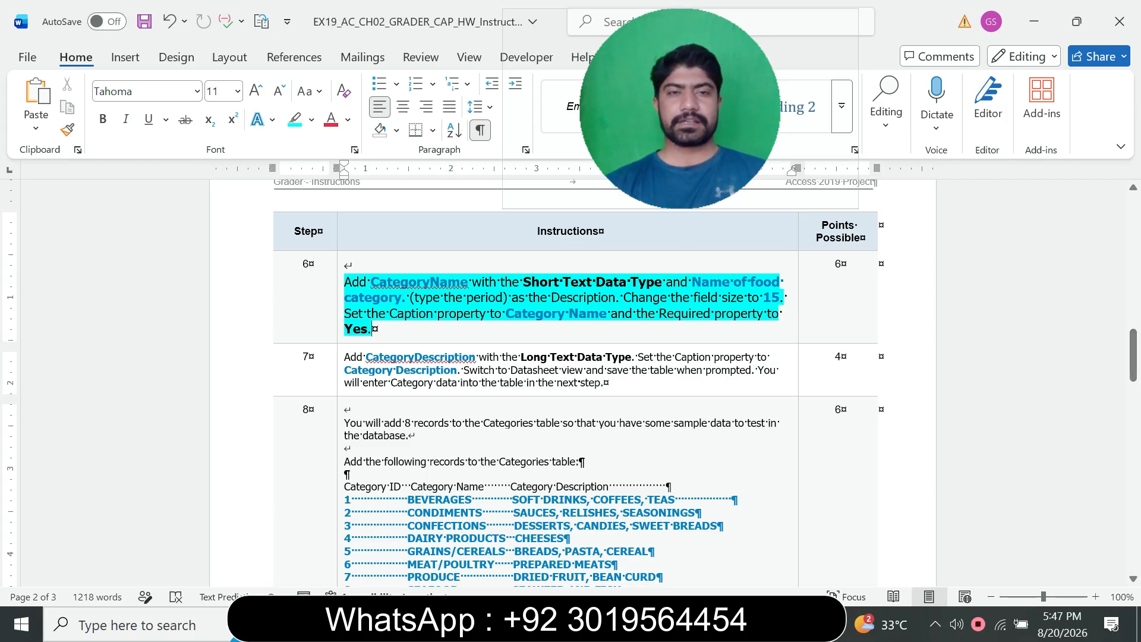
Copy CategoryName from step 6 into the Categories table as its second field name and check its data type against the instructions.
left_click_drag(370, 282, 469, 281)
key("ctrl+c")
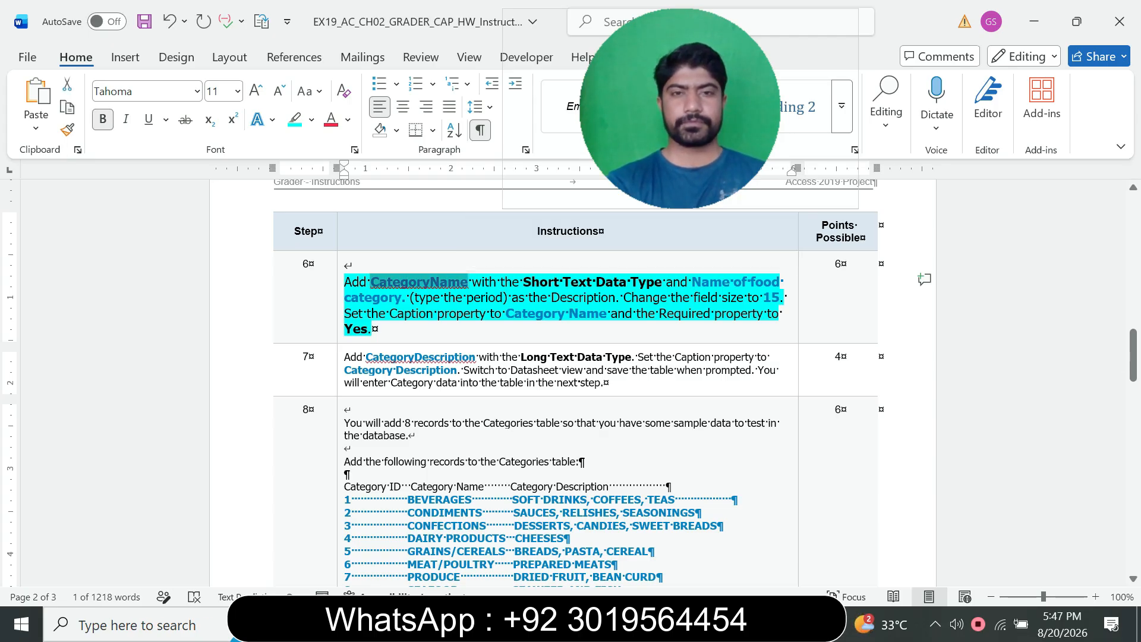
key("alt+Tab")
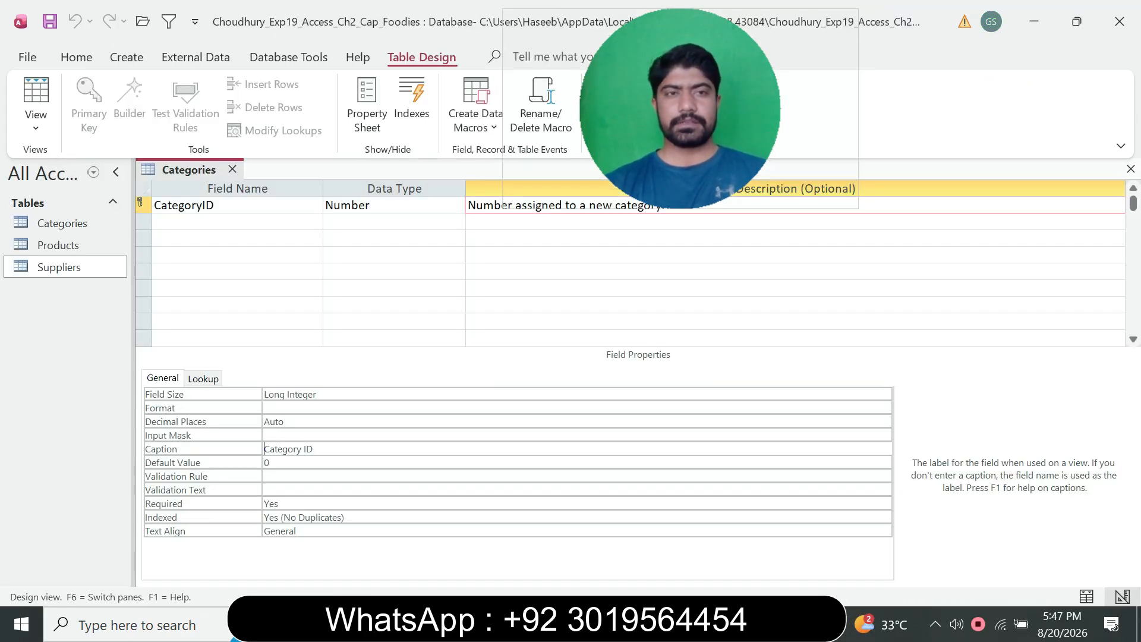
left_click(237, 223)
key("ctrl+v")
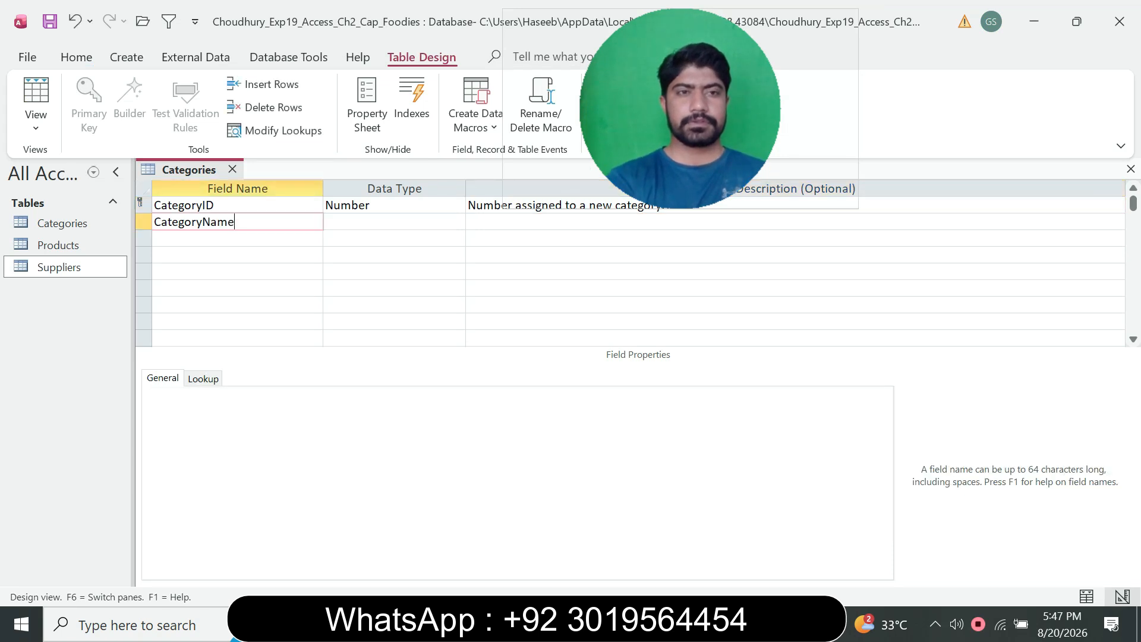
key("alt+Tab")
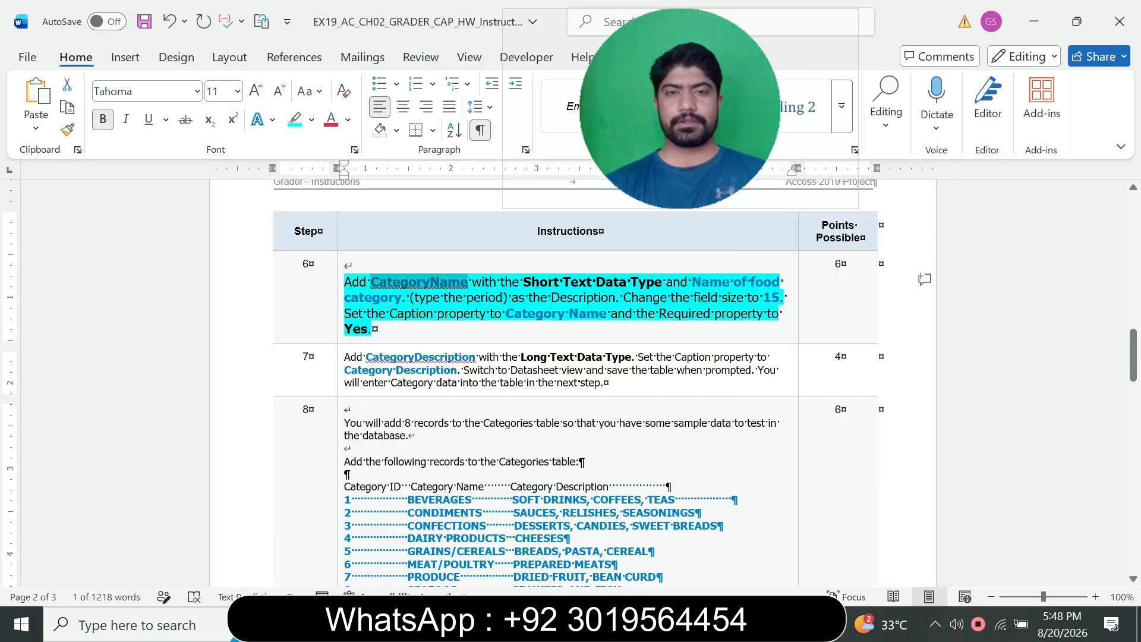
left_click_drag(524, 283, 661, 282)
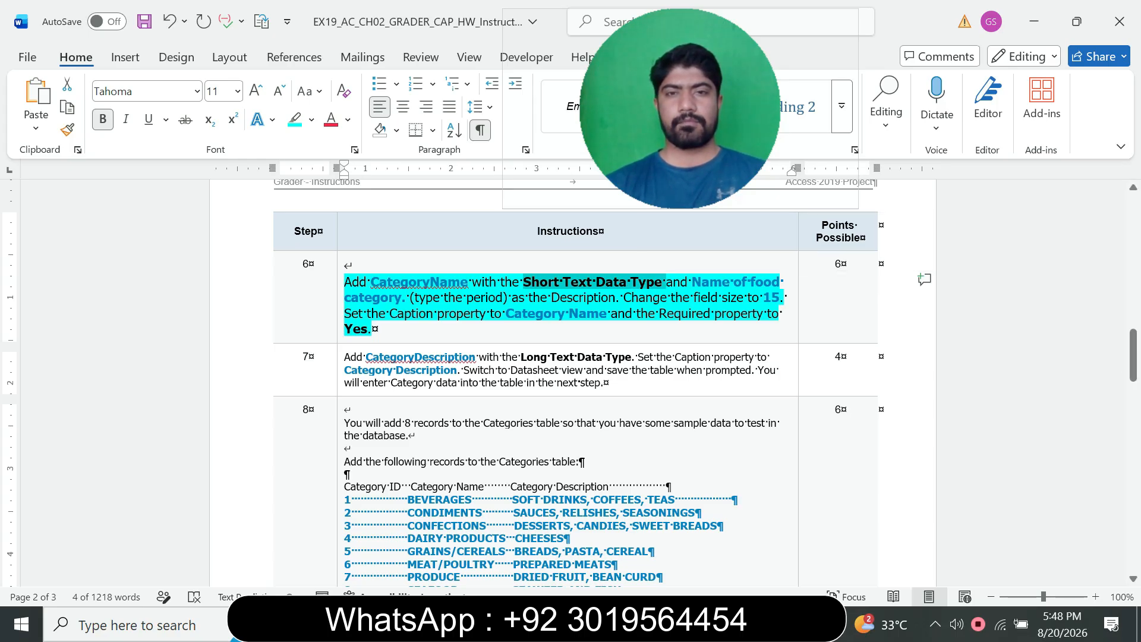
key("alt+Tab")
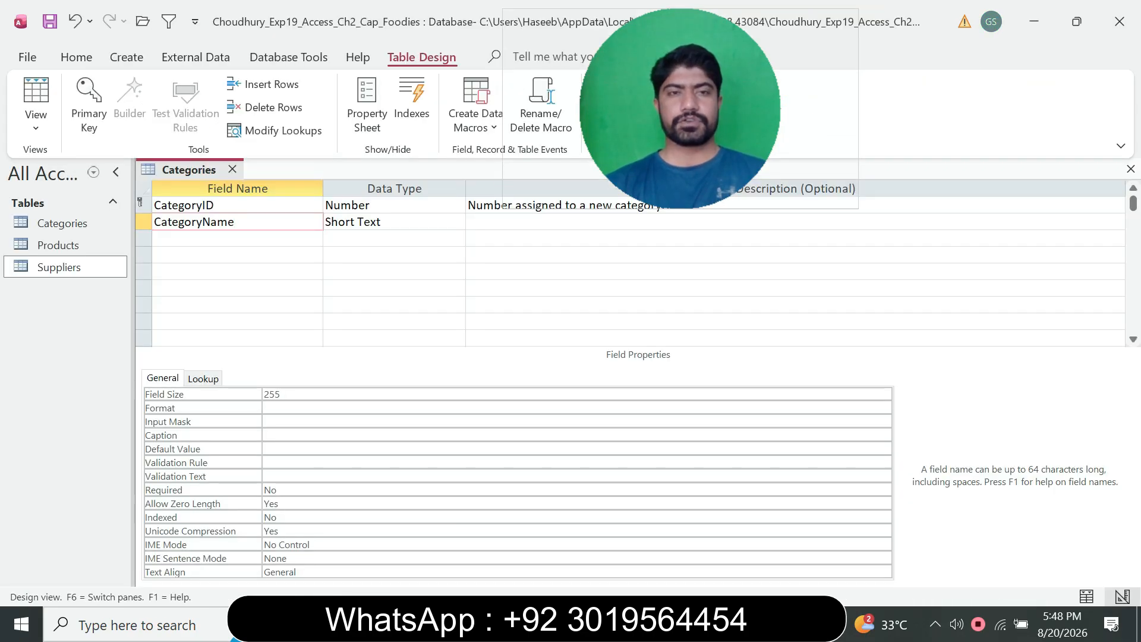
Copy "Name of food category." from step 6 of the Word instructions into the CategoryName field's description in Access.
key("alt+Tab")
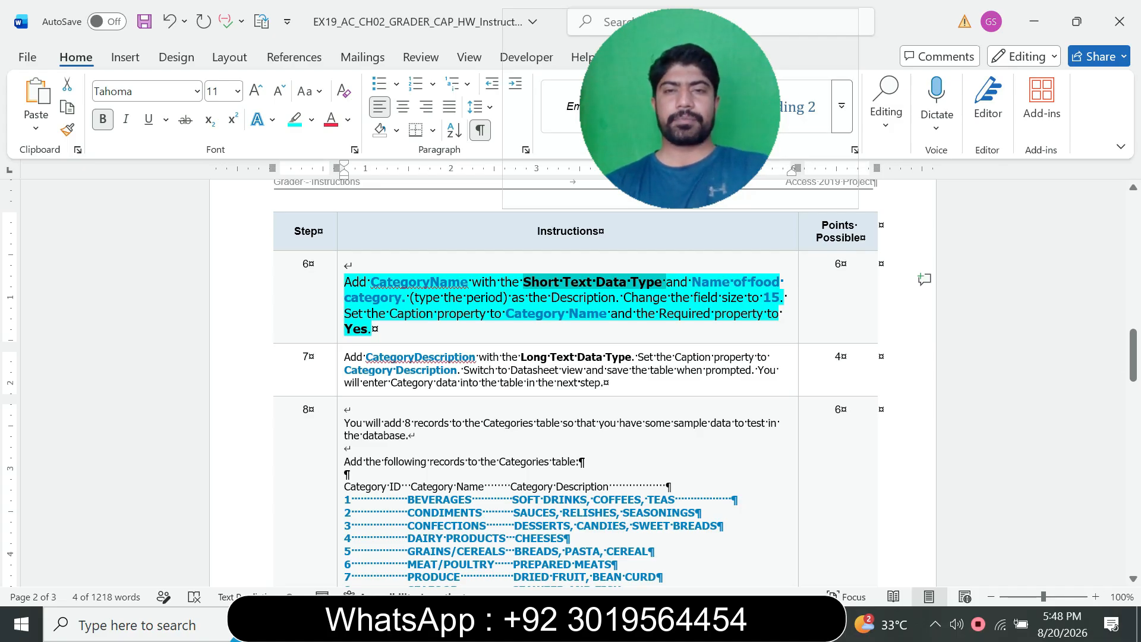
left_click_drag(692, 282, 413, 298)
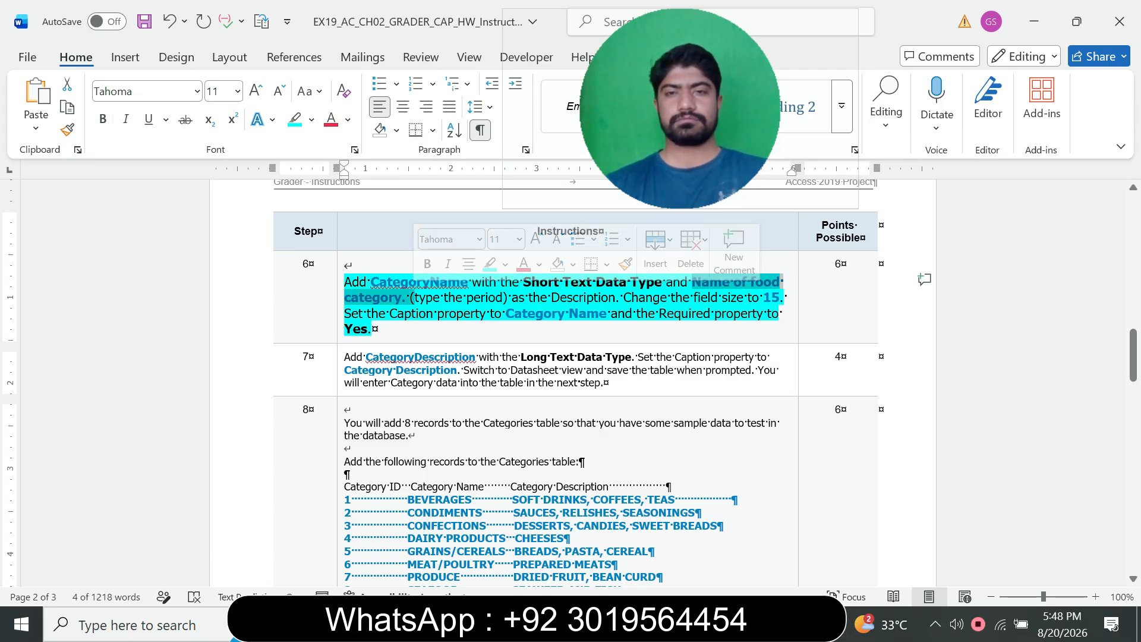
left_click(372, 329)
left_click_drag(692, 282, 406, 298)
key("ctrl+c")
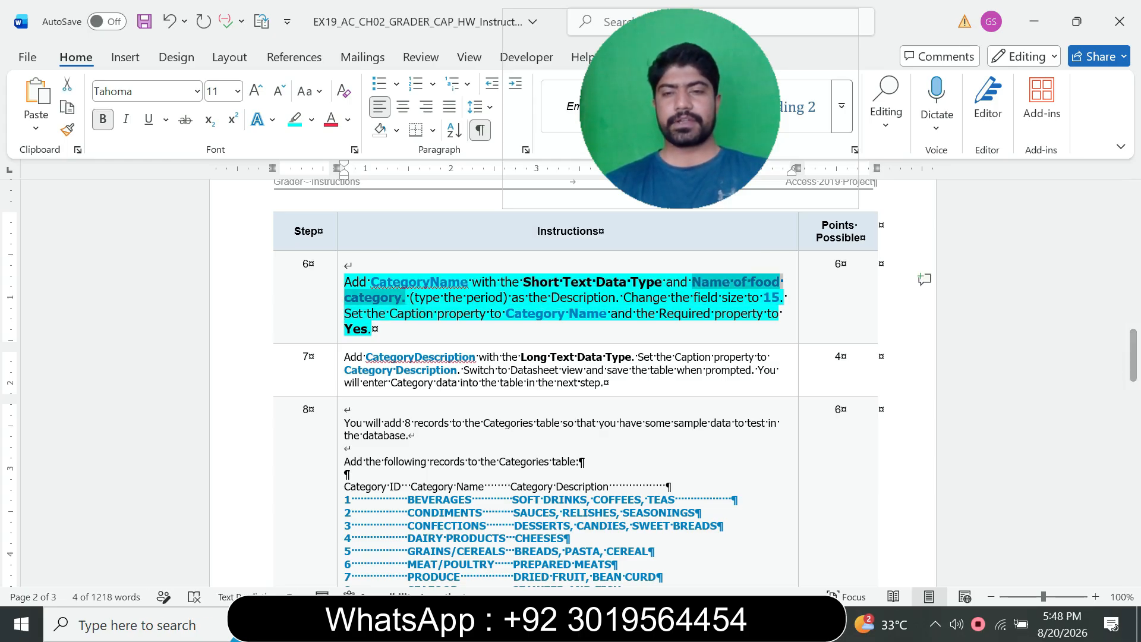
mouse_move(810, 624)
left_click(810, 547)
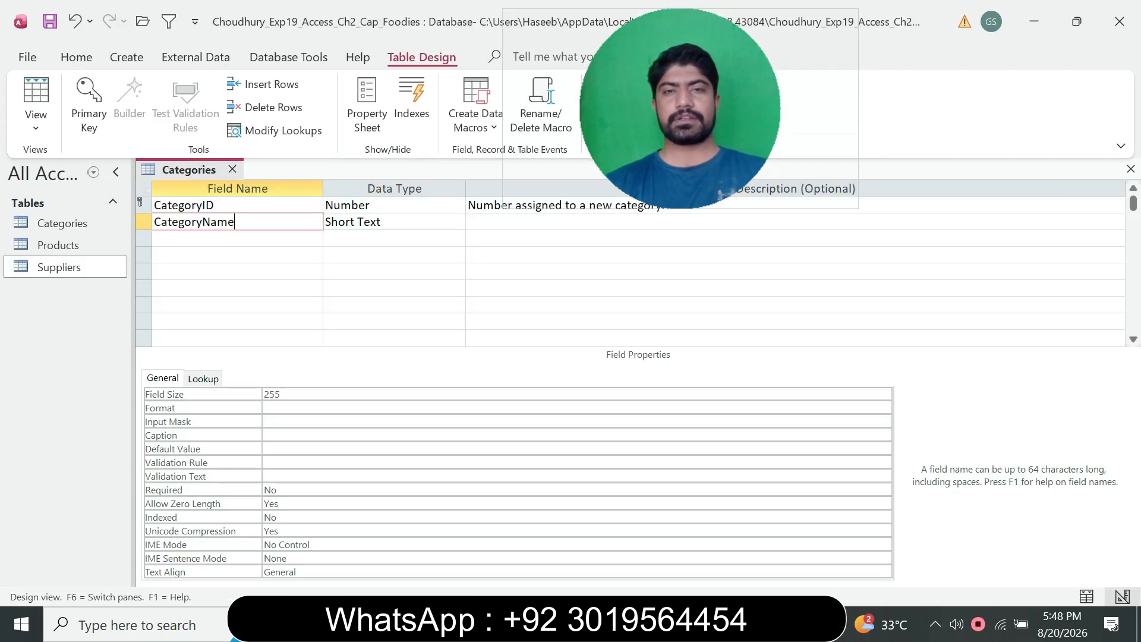
key("ctrl+v")
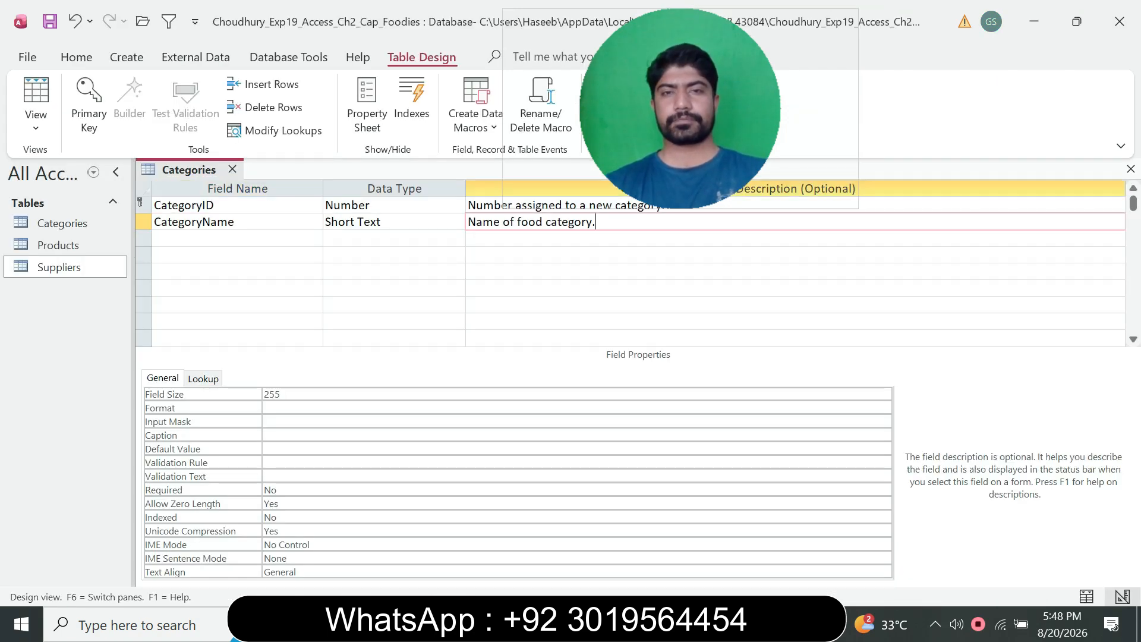
Check step 6 in Word and set the CategoryName field's Field Size to 15 in Access.
key("alt+Tab")
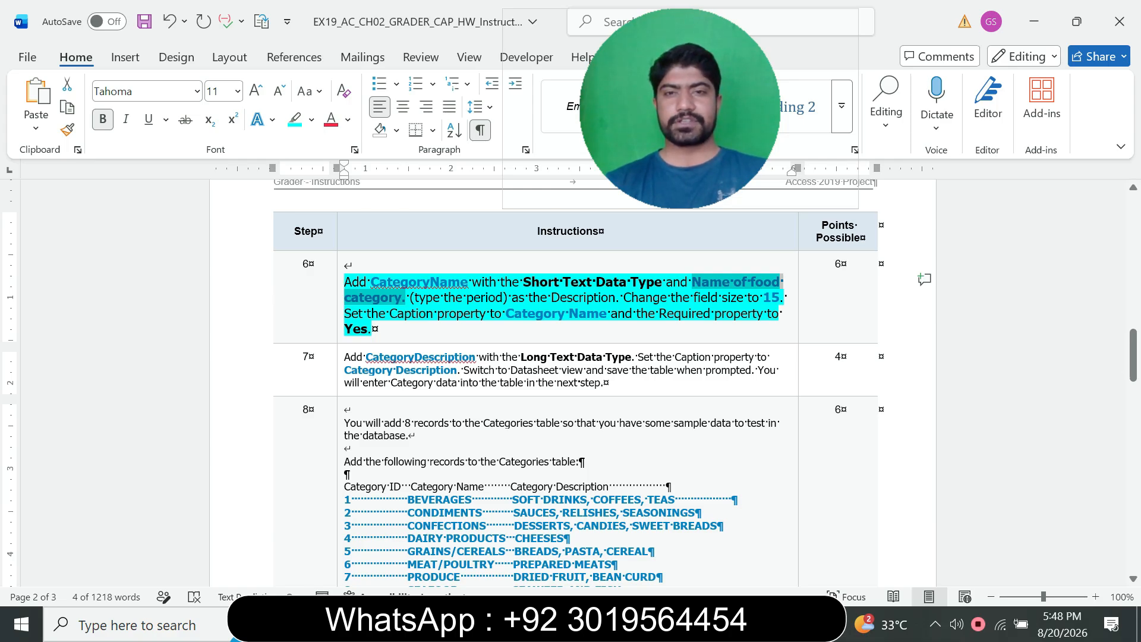
key("alt+Tab")
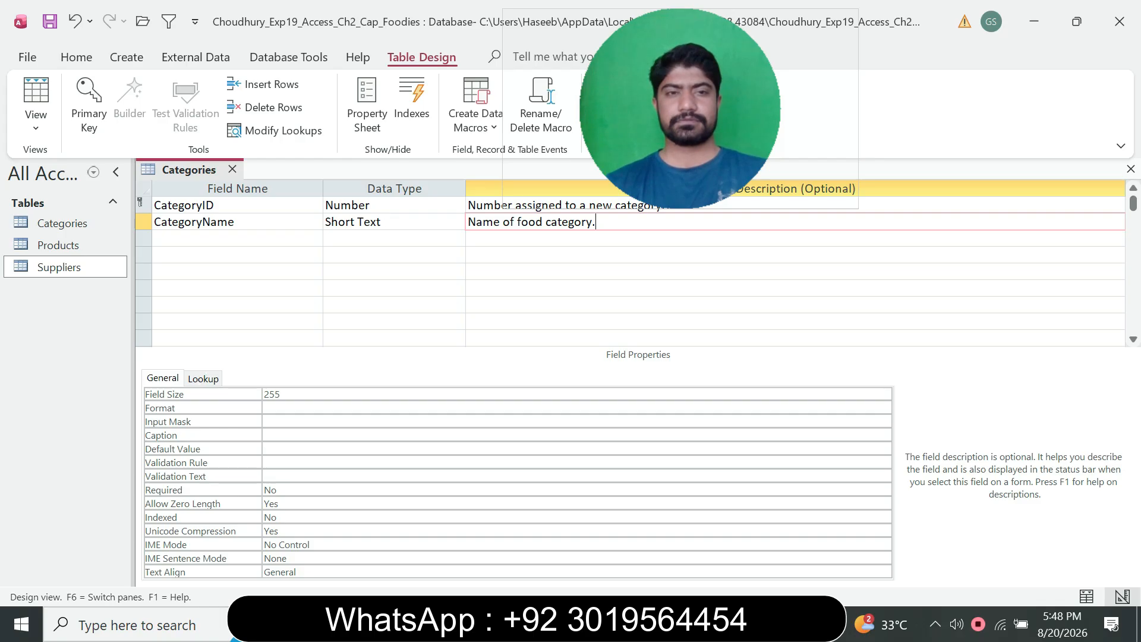
key("F6")
key("BackSpace")
key("BackSpace")
key("BackSpace")
type("15")
Copy "Category Name" from step 6 of the Word instructions into the CategoryName field's Caption property in Access.
key("alt+Tab")
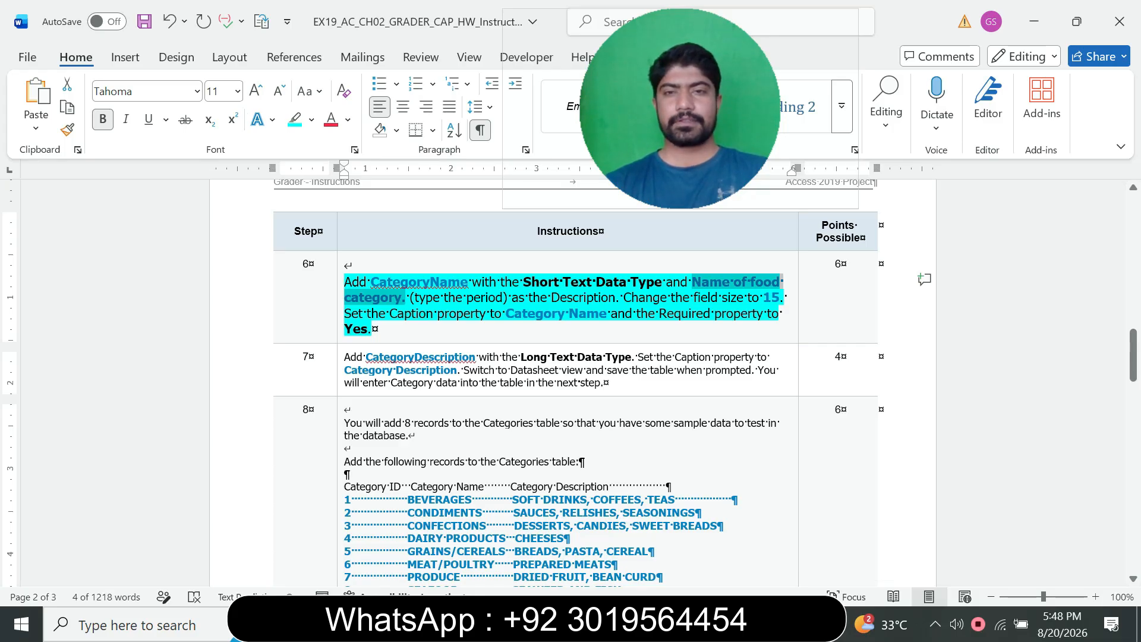
left_click_drag(506, 314, 607, 313)
key("ctrl+c")
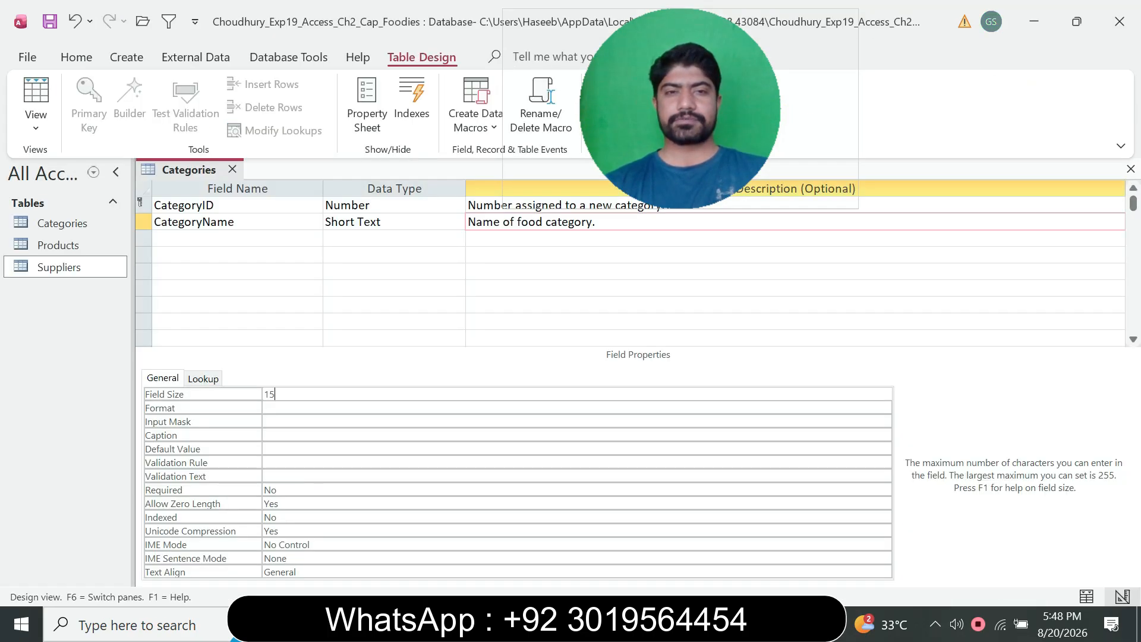
key("alt+Tab")
left_click(286, 435)
key("ctrl+v")
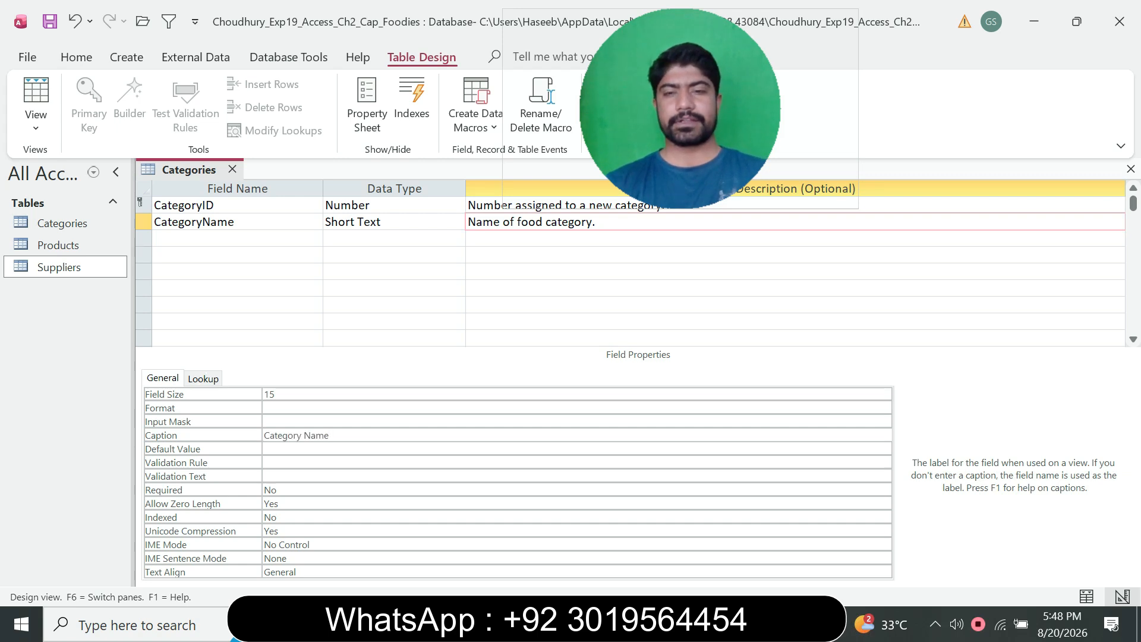
Check the Required setting in step 6 in Word and set the CategoryName field's Required property to Yes in Access.
key("alt+Tab")
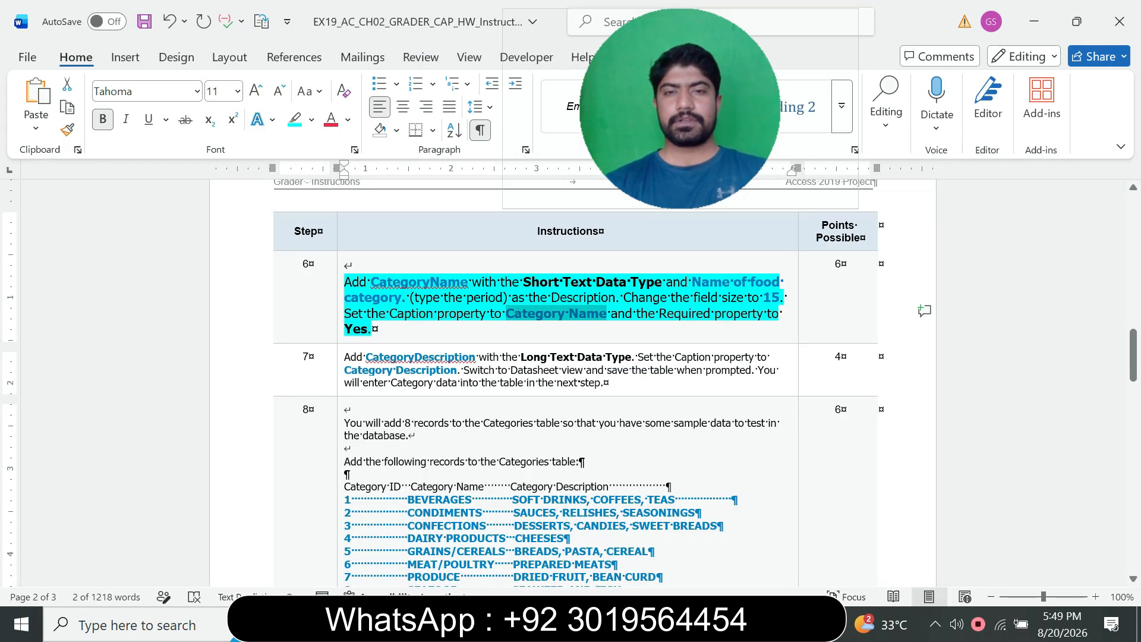
key("alt+Tab")
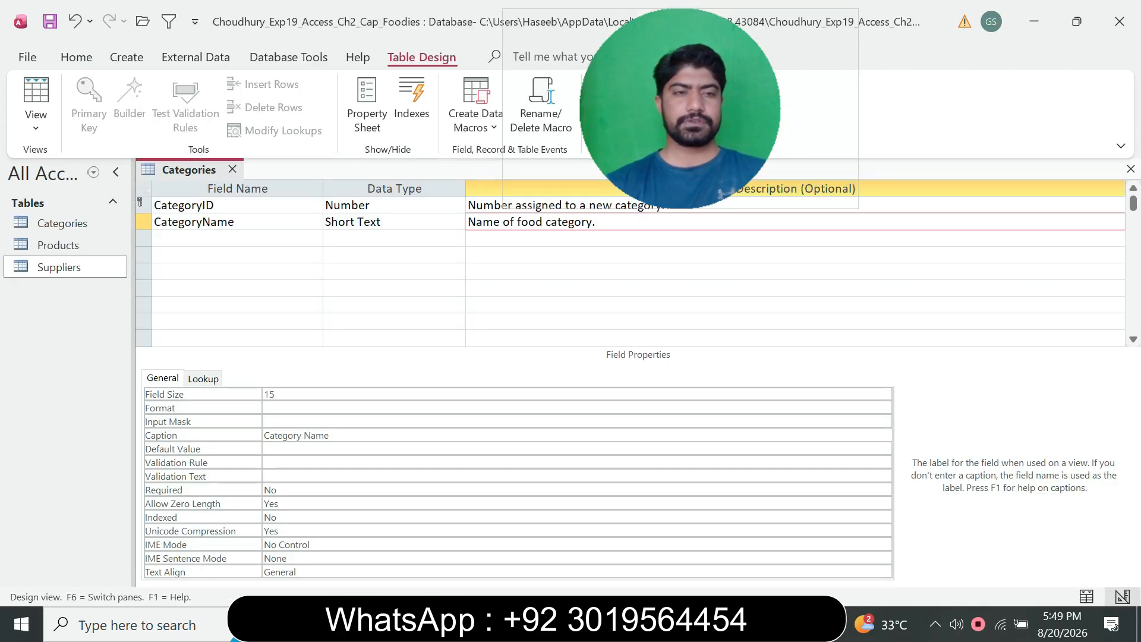
left_click(356, 489)
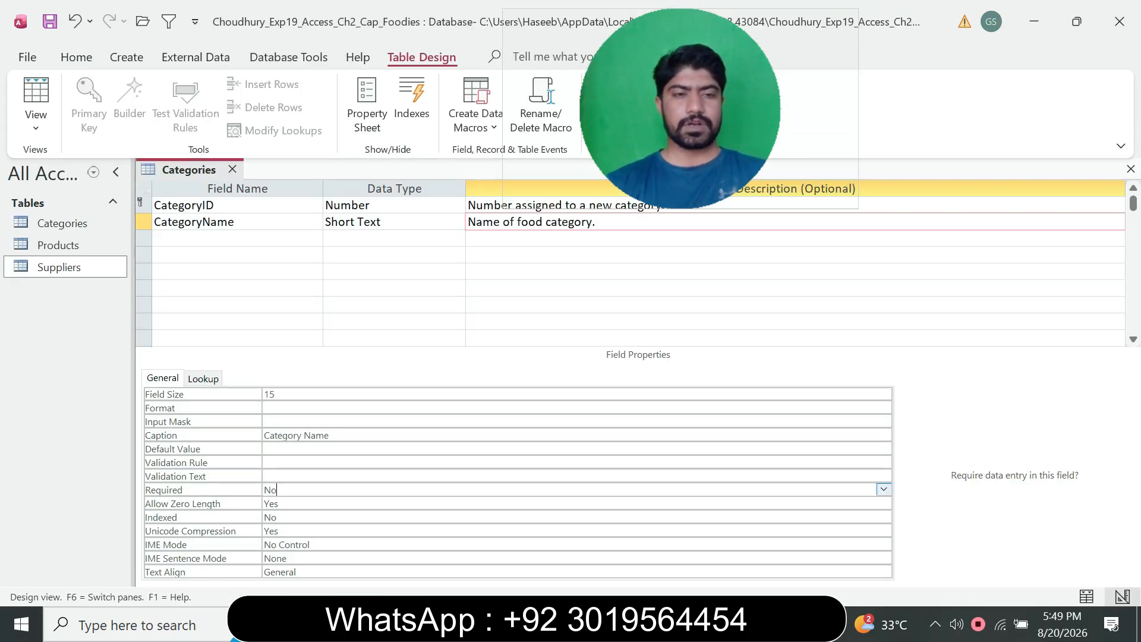
left_click(884, 489)
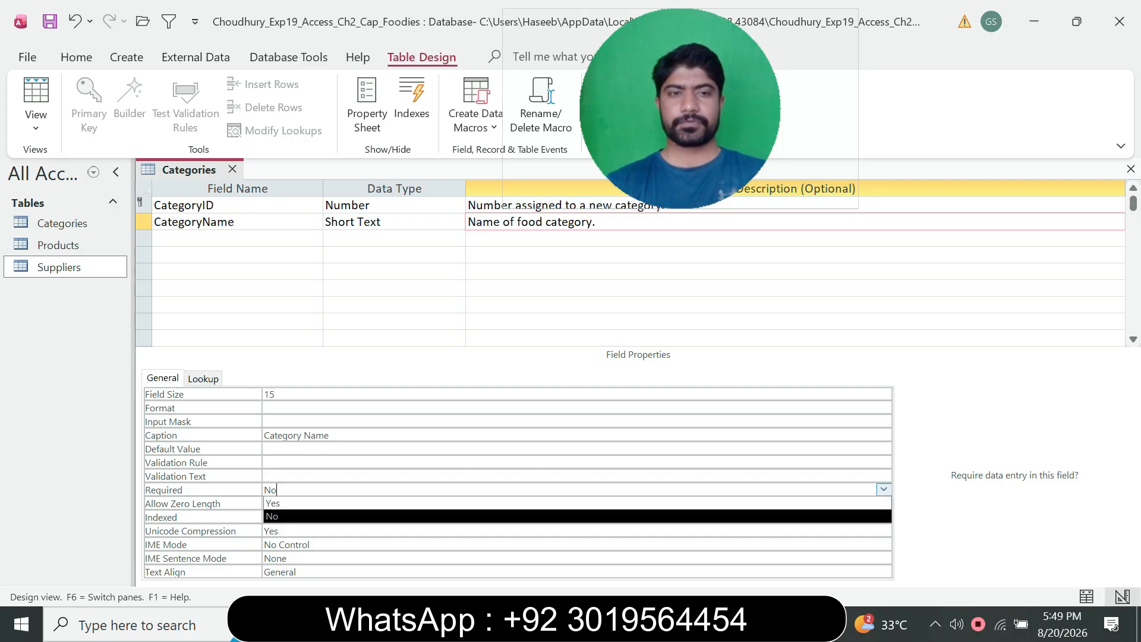
key("Up")
key("Return")
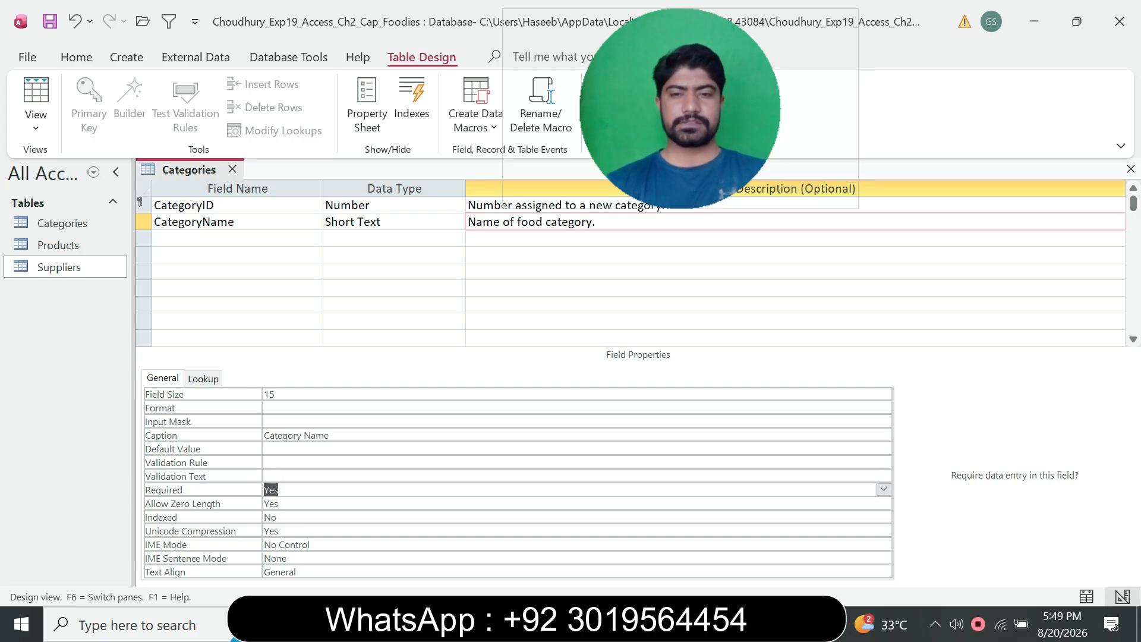
Switch to the Word instructions, set the step 6 text to 9 pt and clear its highlighting.
key("alt+Tab")
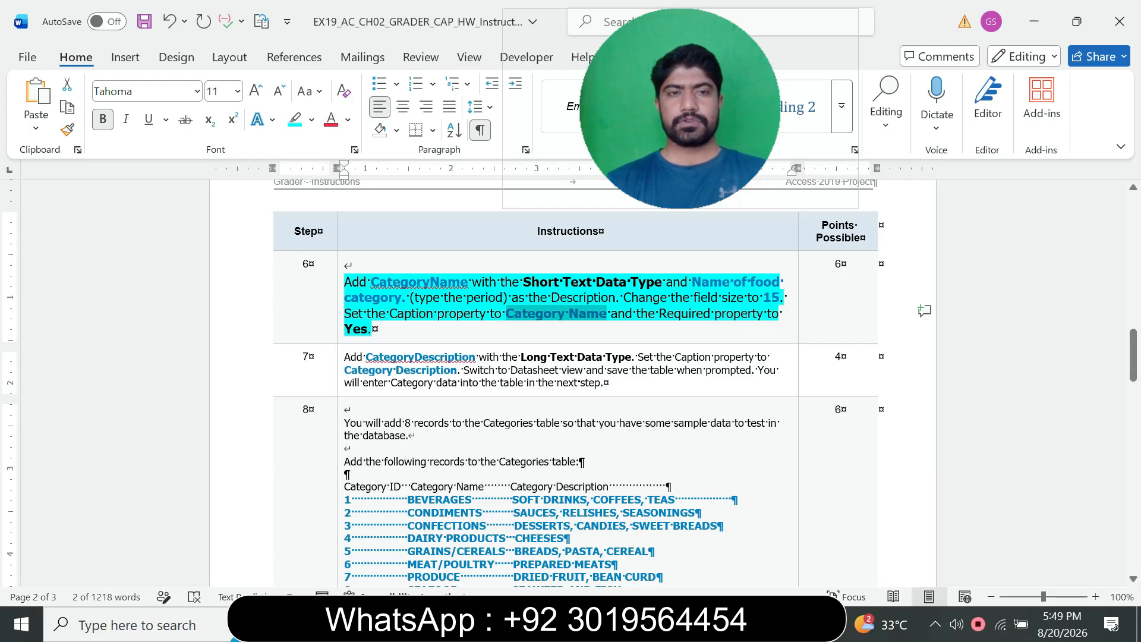
left_click(340, 331)
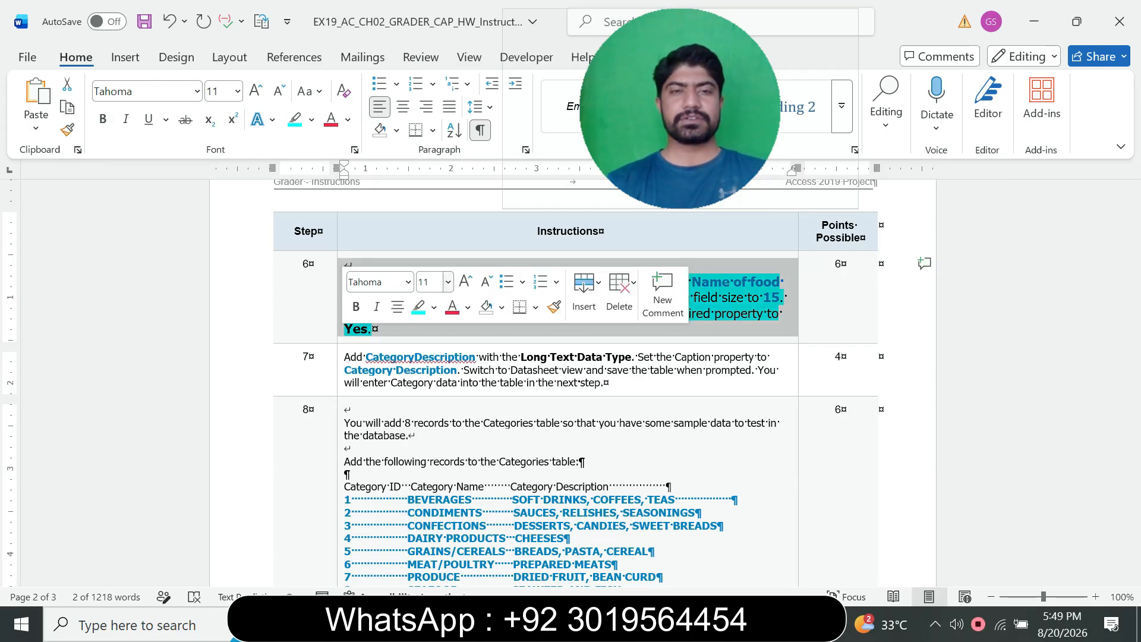
left_click(449, 282)
left_click(427, 327)
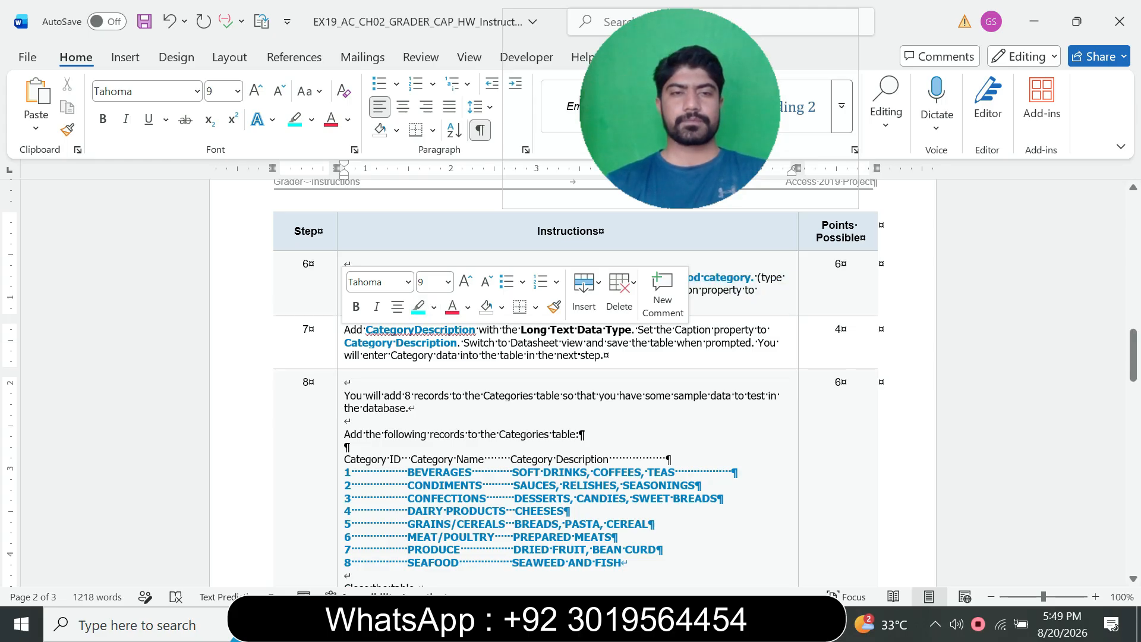
Enlarge the step 7 instruction text to 12 pt and highlight it in turquoise.
left_click(340, 342)
left_click(446, 310)
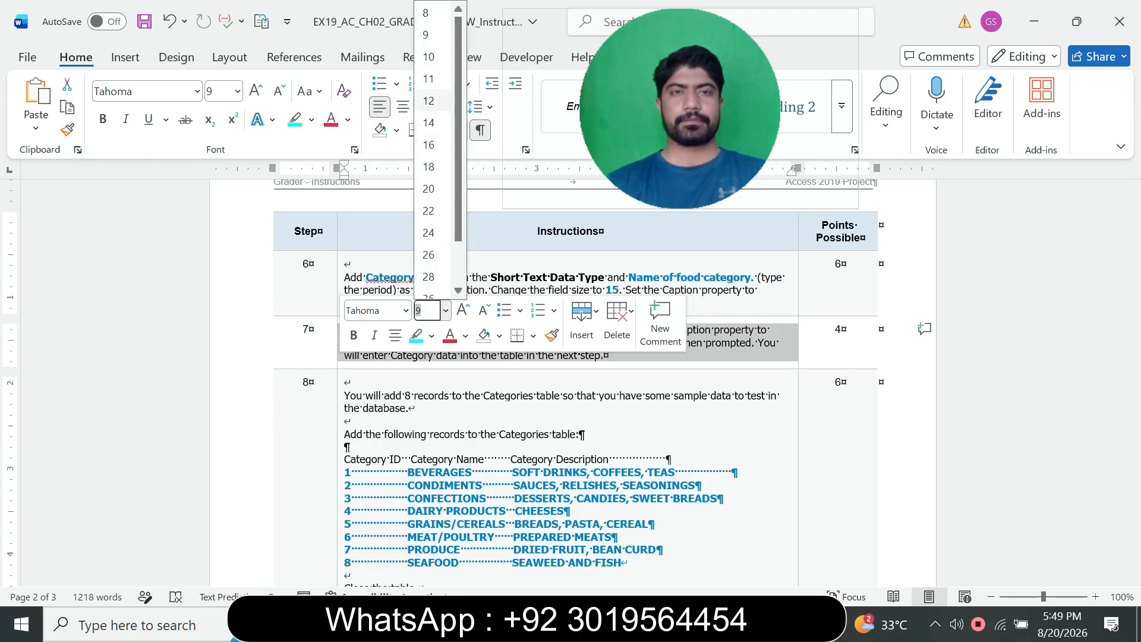
left_click(428, 100)
left_click(294, 119)
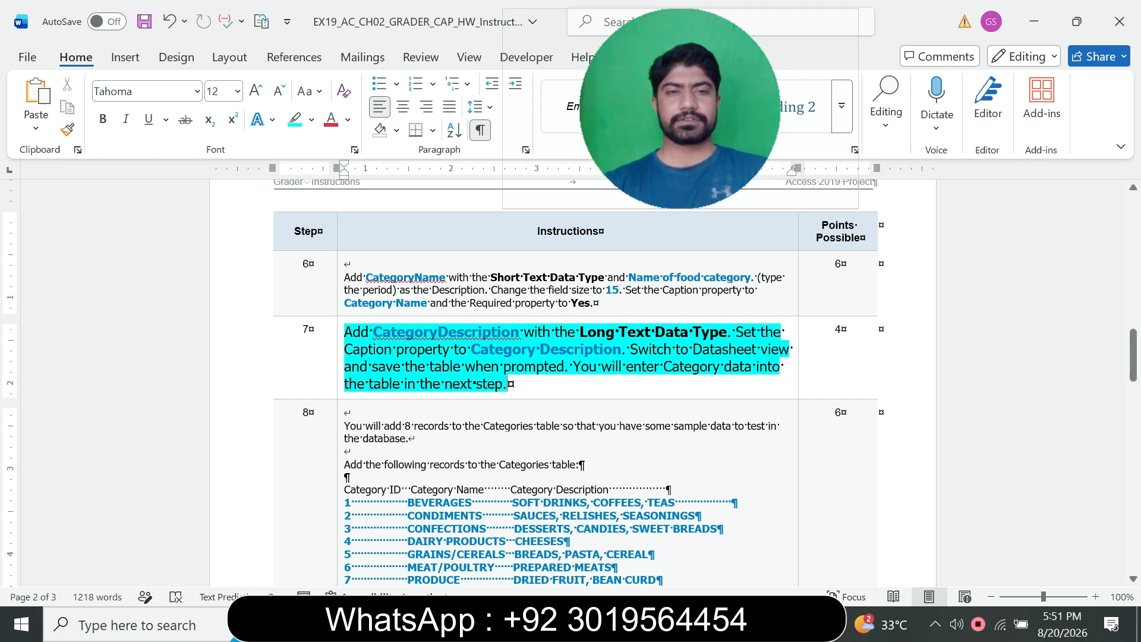
Copy CategoryDescription from step 7 in Word into the Categories table in Access as its third field name.
left_click_drag(382, 332, 520, 333)
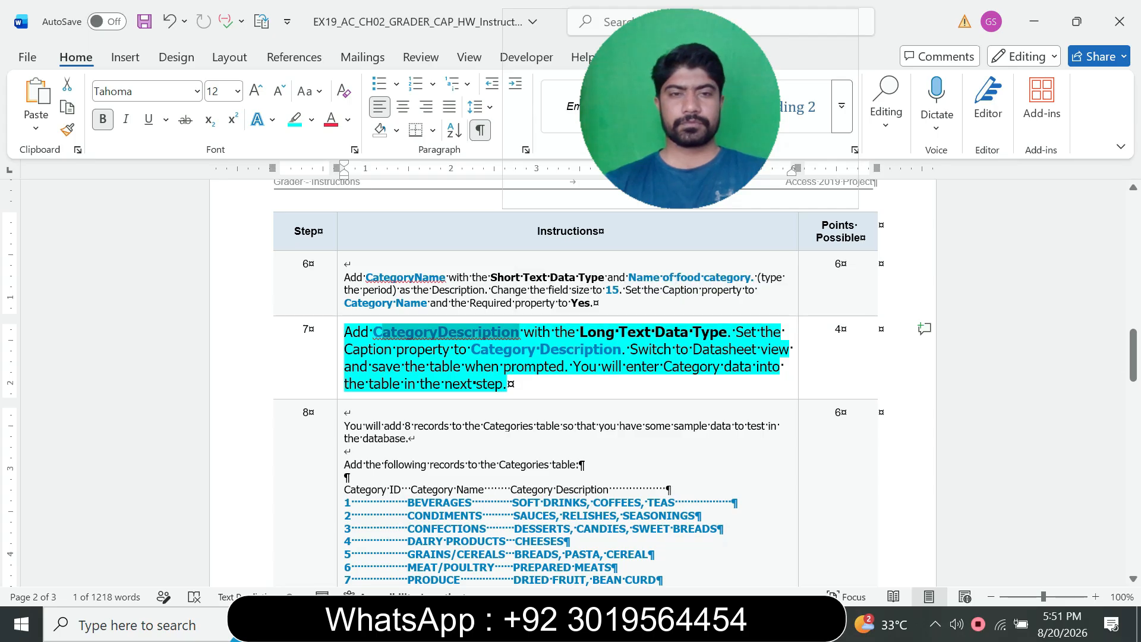
left_click(369, 350)
left_click_drag(375, 333, 521, 332)
key("ctrl+c")
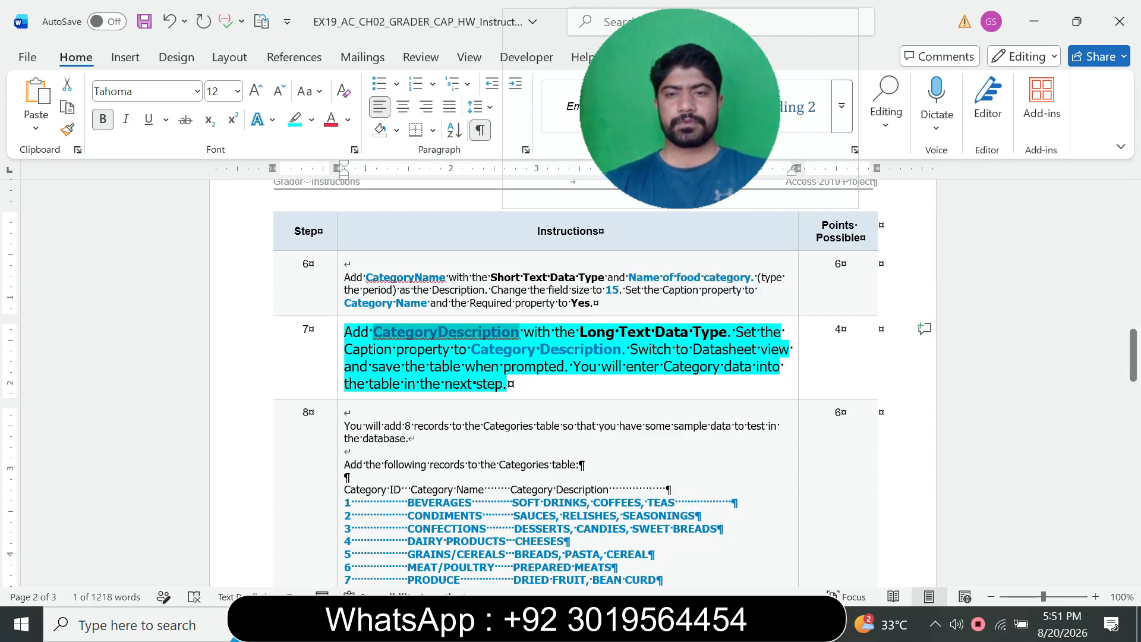
key("alt+Tab")
left_click(237, 239)
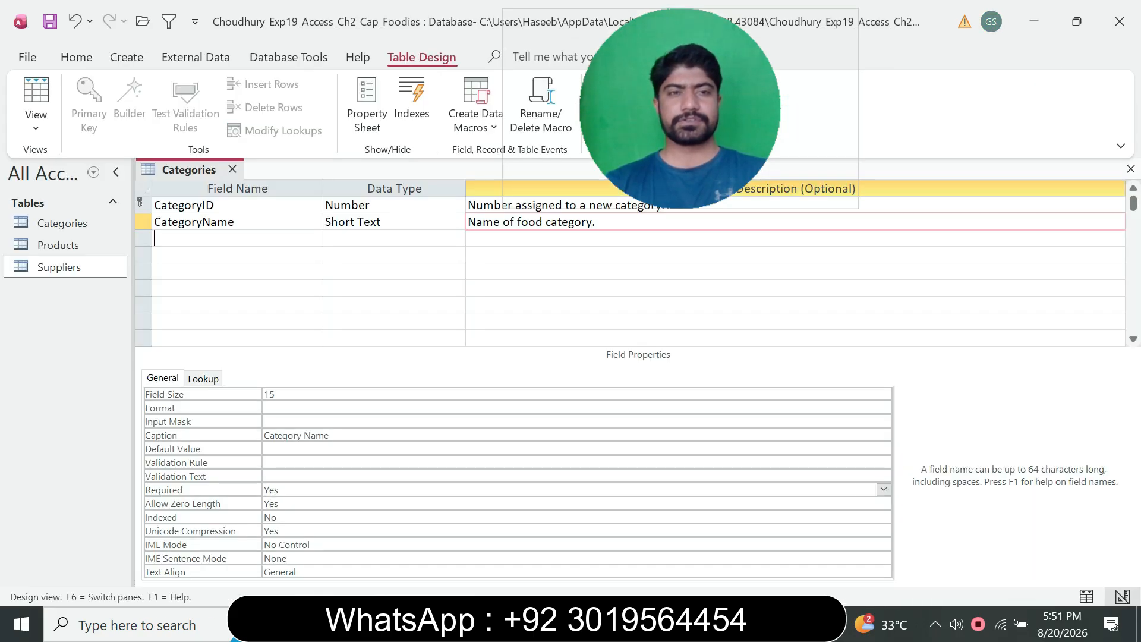
key("ctrl+v")
Check the data type required in step 7 in Word and set the CategoryDescription field to Long Text in Access.
key("alt+Tab")
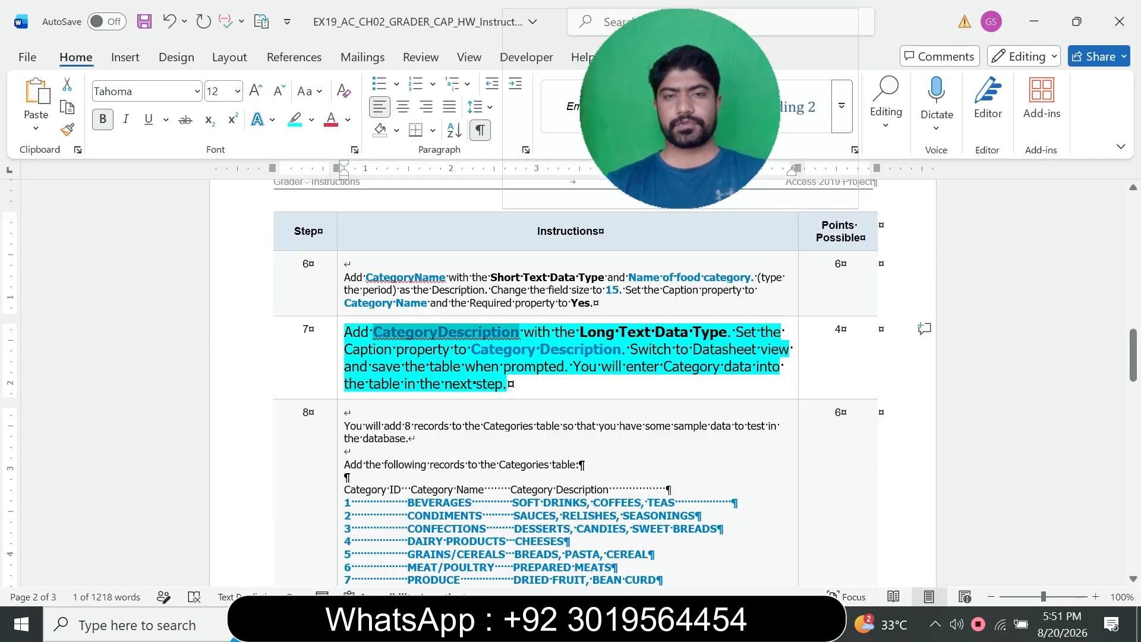
left_click_drag(523, 332, 692, 332)
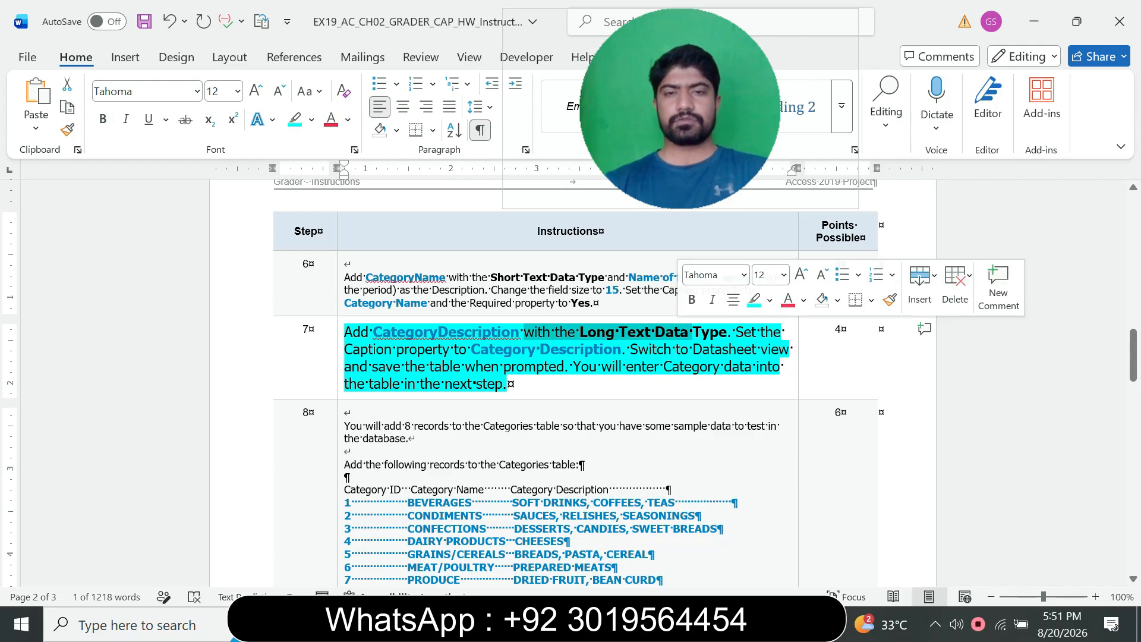
key("alt+Tab")
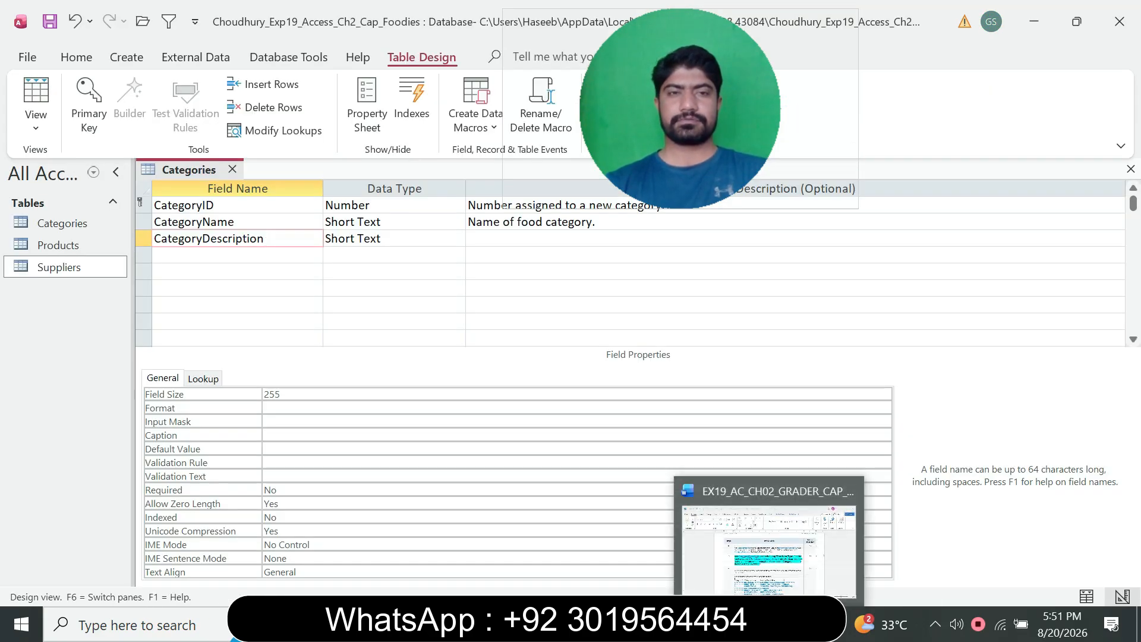
key("Tab")
key("alt+Down")
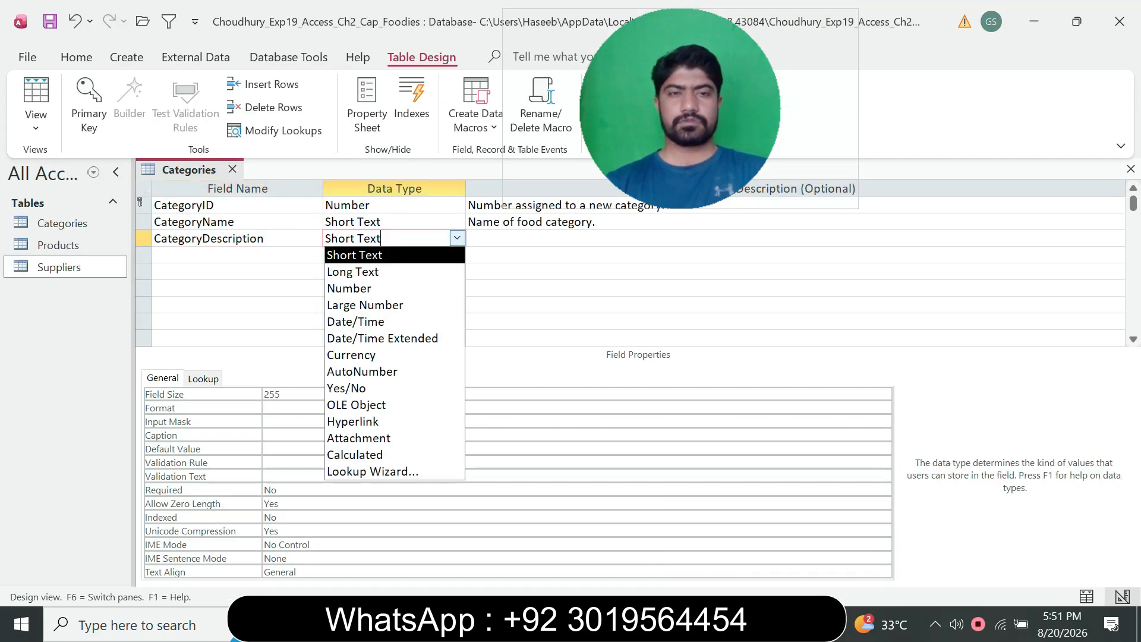
key("Down")
key("Return")
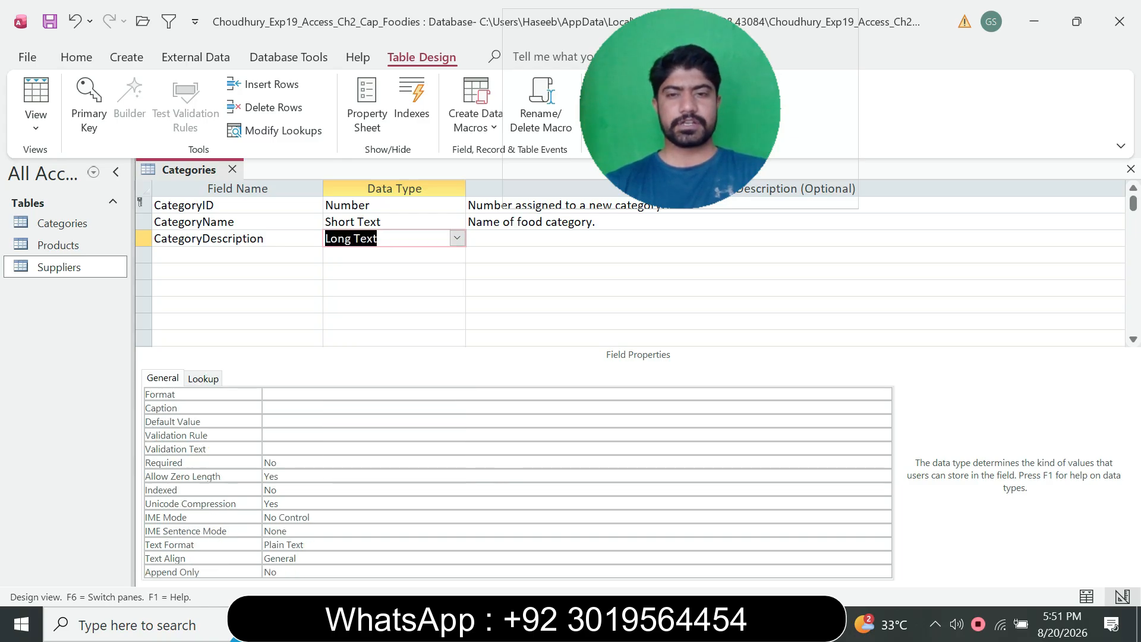
Copy "Category Description" from step 7 of the Word instructions into the CategoryDescription field's Caption property in Access.
key("alt+Tab")
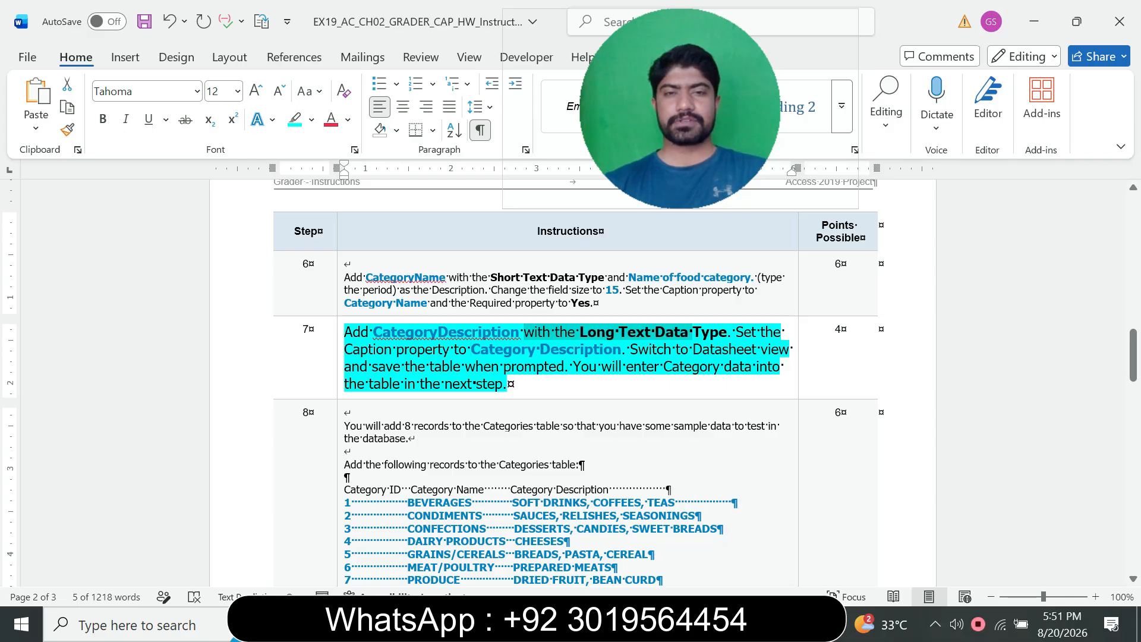
left_click_drag(472, 349, 618, 350)
key("ctrl+c")
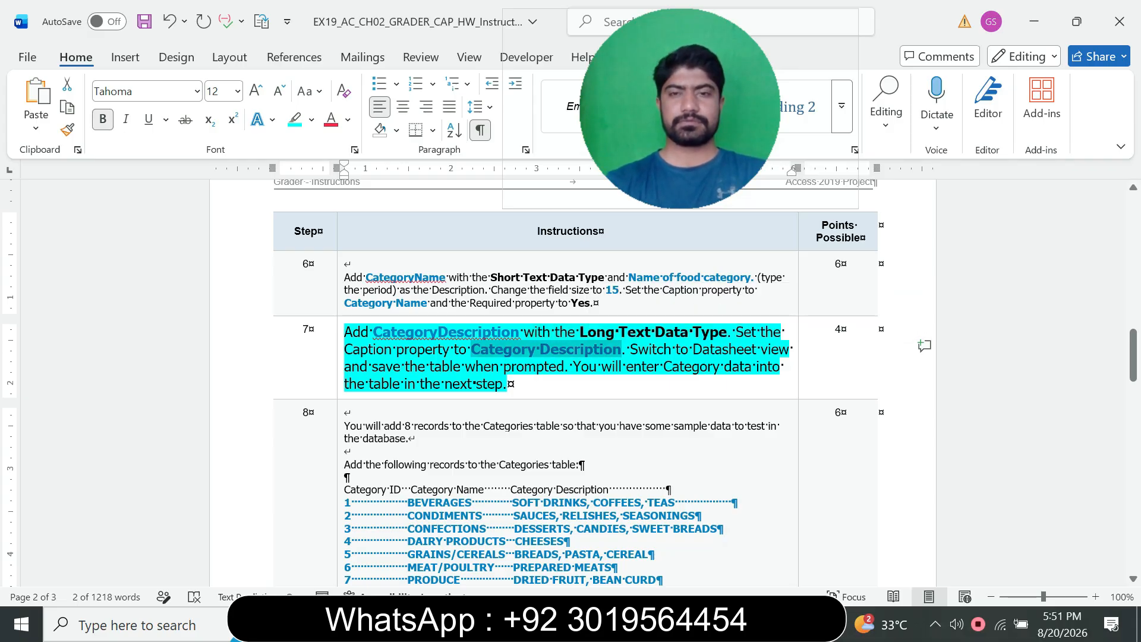
key("alt+Tab")
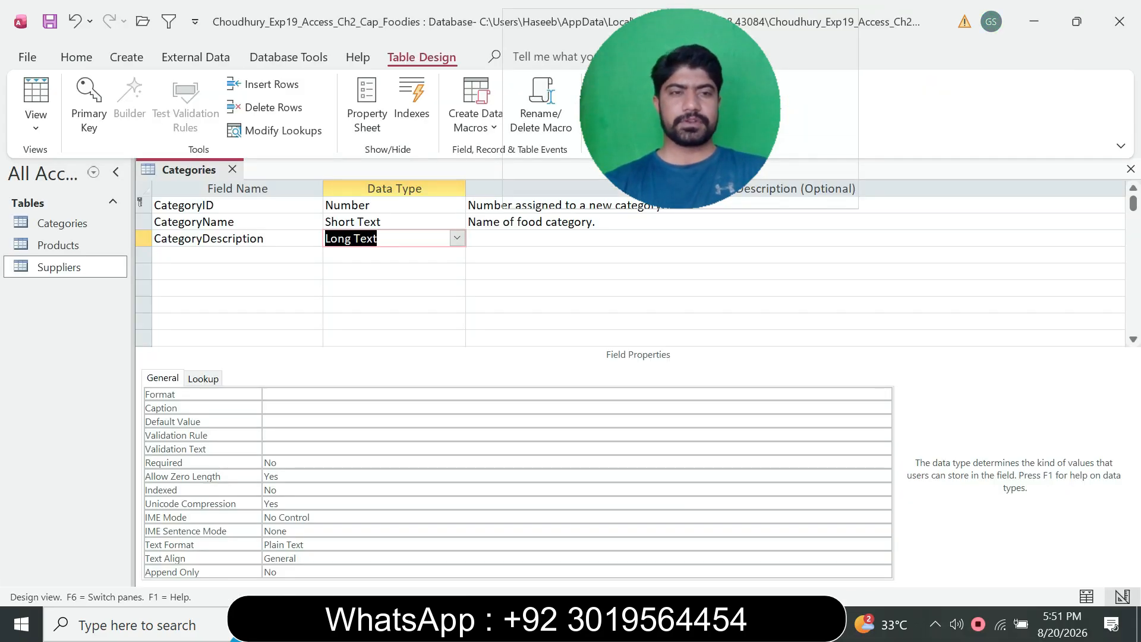
left_click(309, 407)
key("ctrl+v")
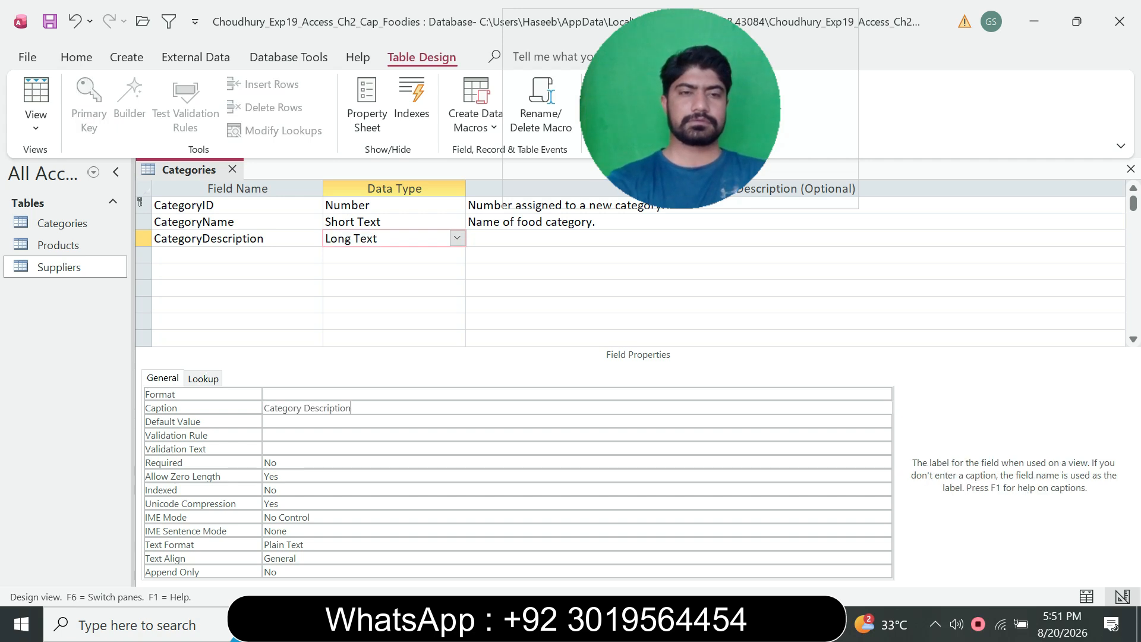
Read the view and save instructions of step 7 in Word and save the Categories table in Access.
key("alt+Tab")
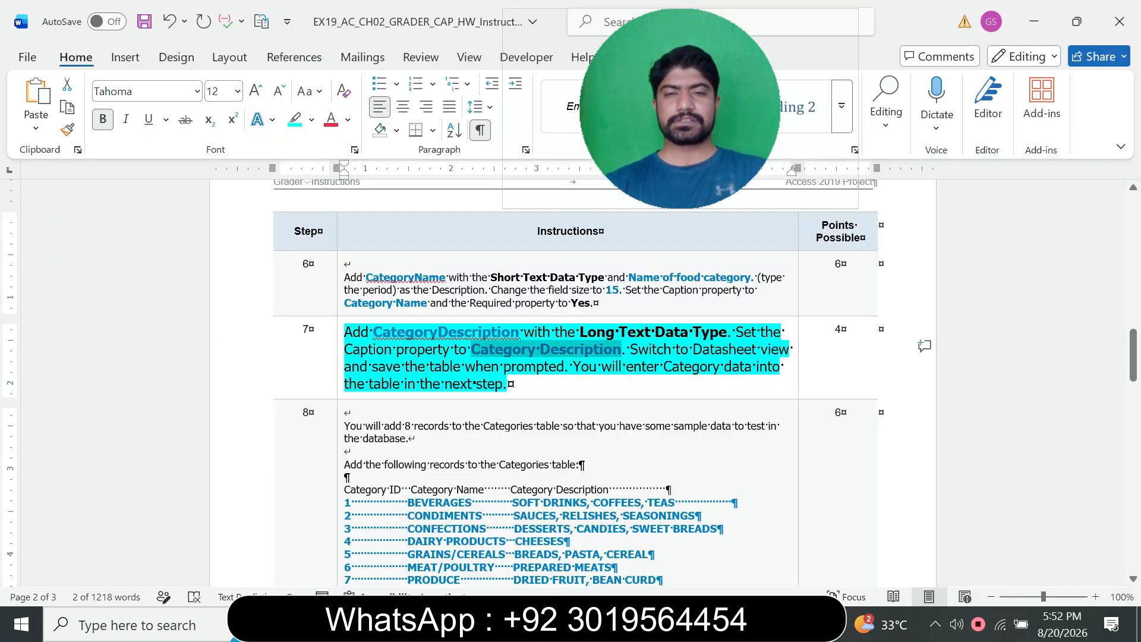
left_click_drag(632, 350, 743, 350)
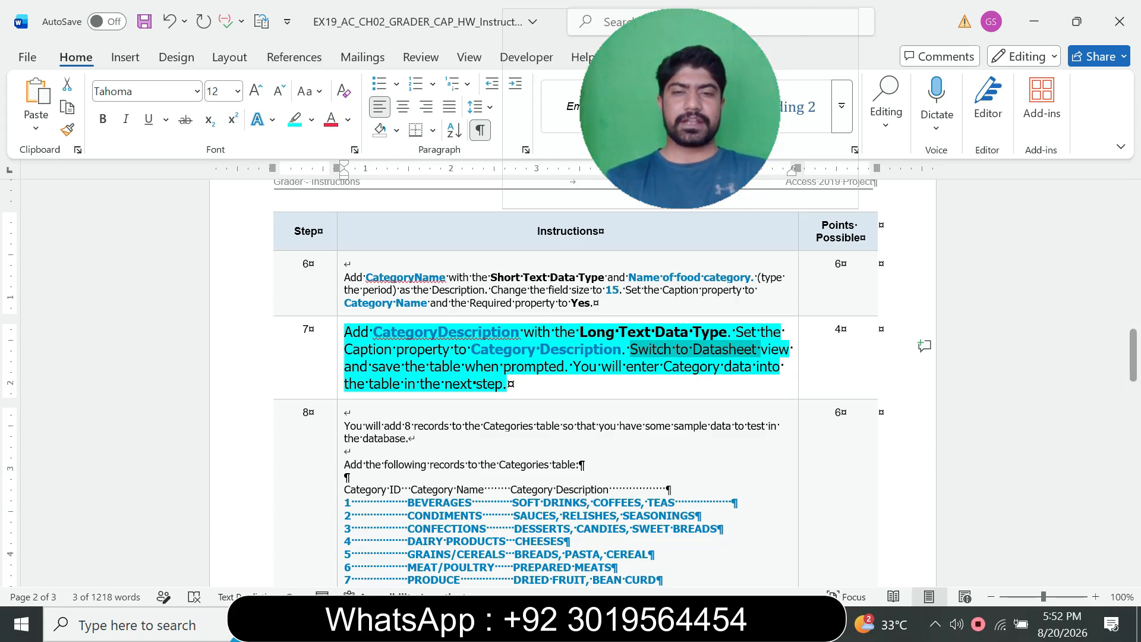
key("alt+Tab")
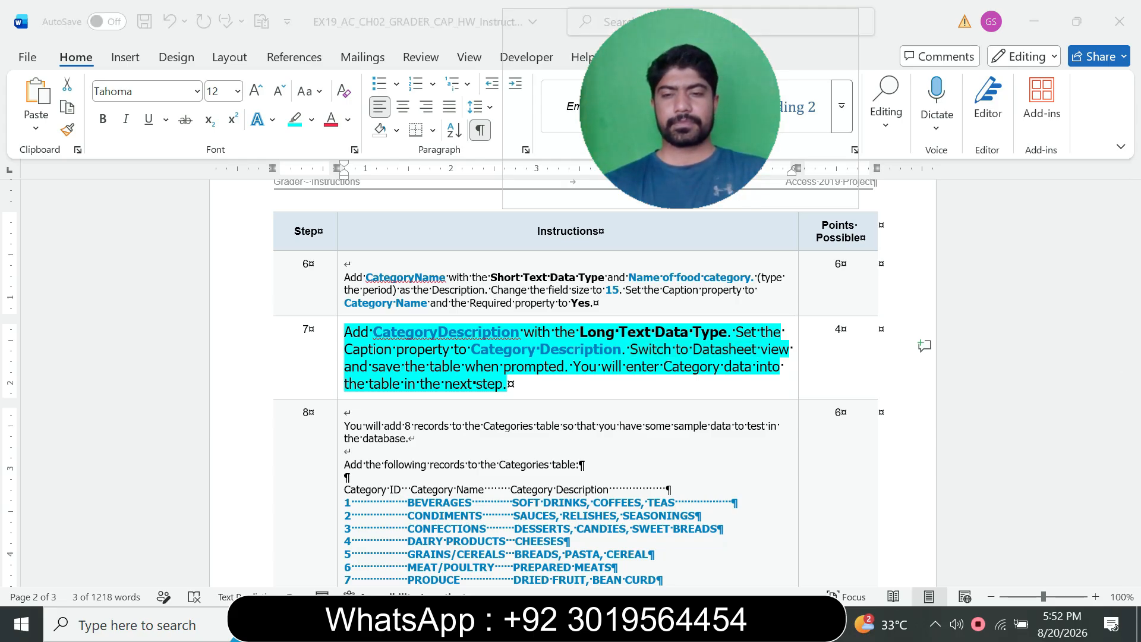
right_click(196, 171)
left_click(238, 186)
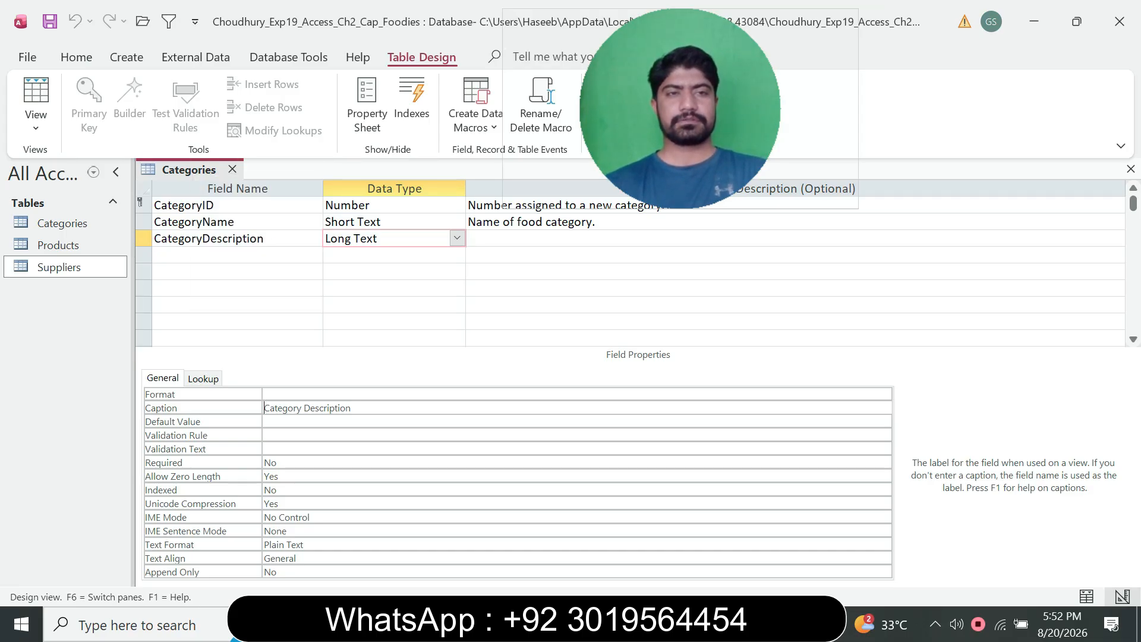
View the Categories table in Datasheet view and return it to Design view.
right_click(199, 170)
left_click(250, 288)
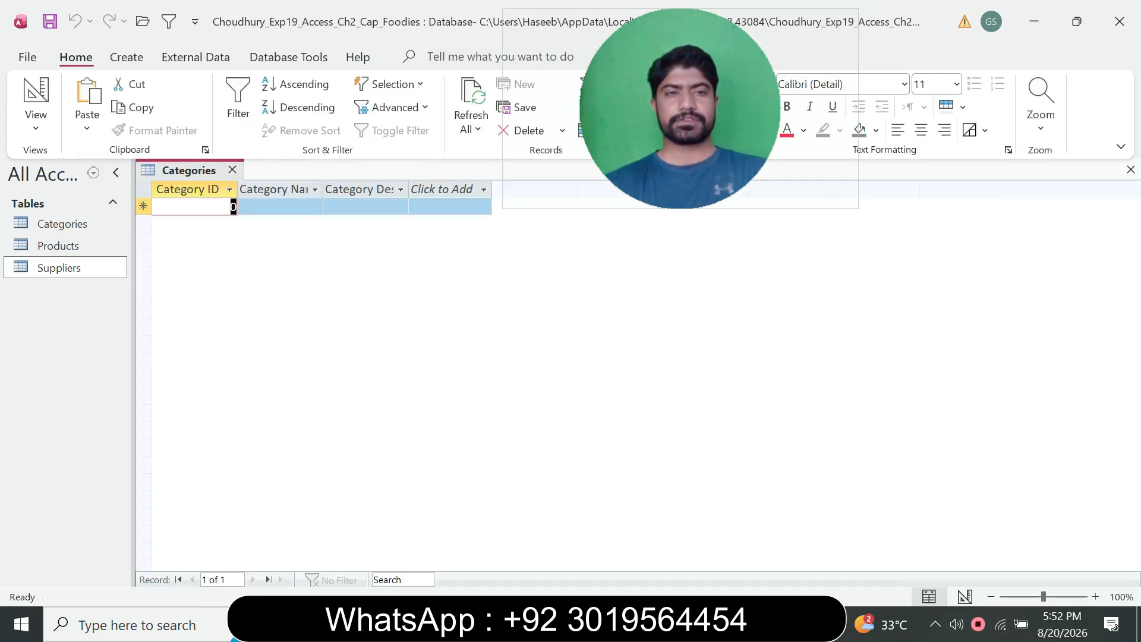
right_click(205, 171)
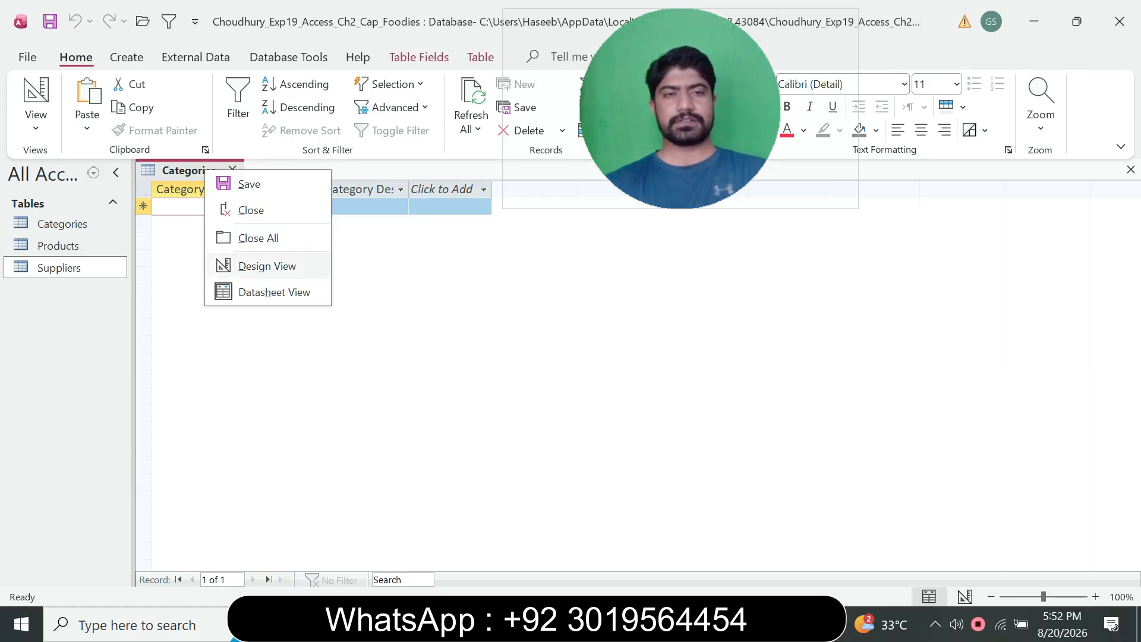
left_click(267, 266)
Switch to the Word instructions, set the step 7 text to 9 pt and clear its highlighting.
key("alt+Tab")
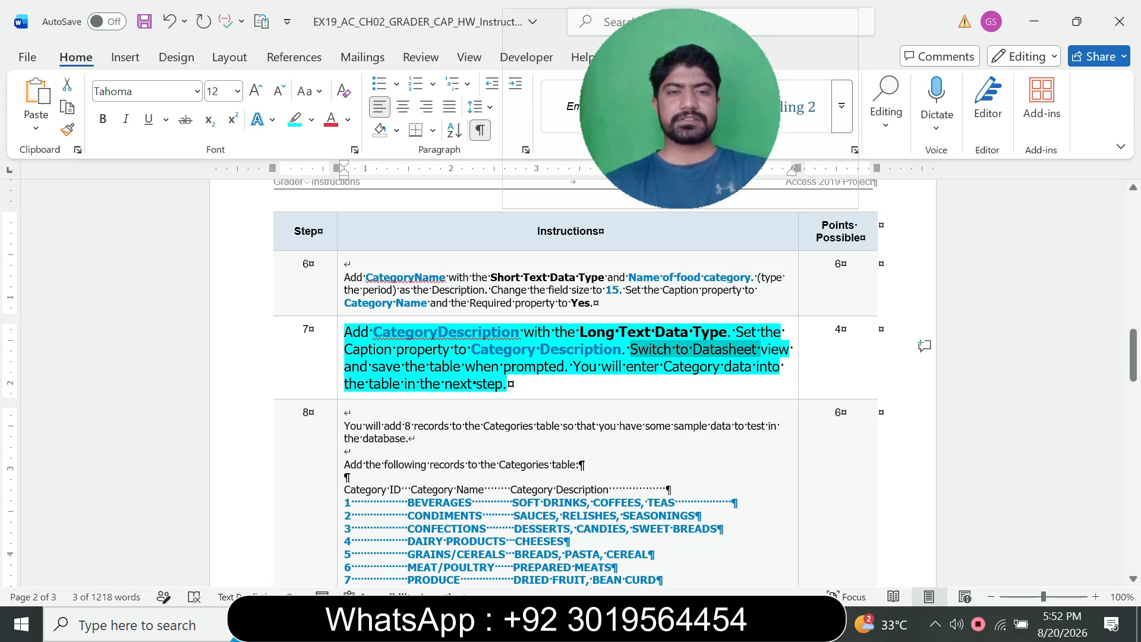
left_click(341, 388)
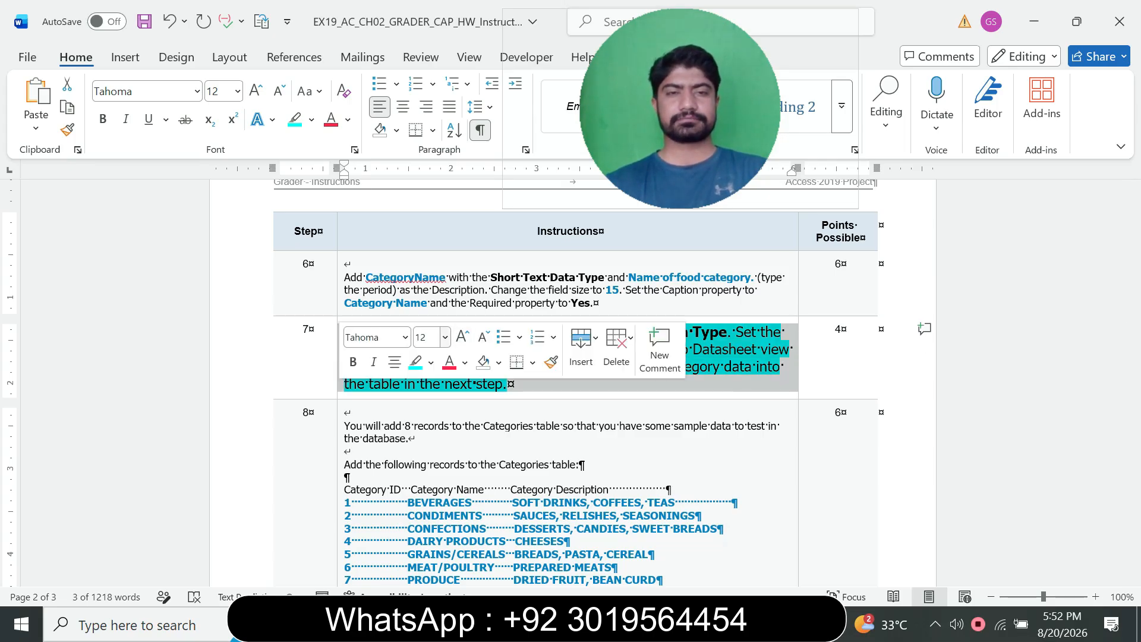
left_click(446, 337)
left_click(425, 35)
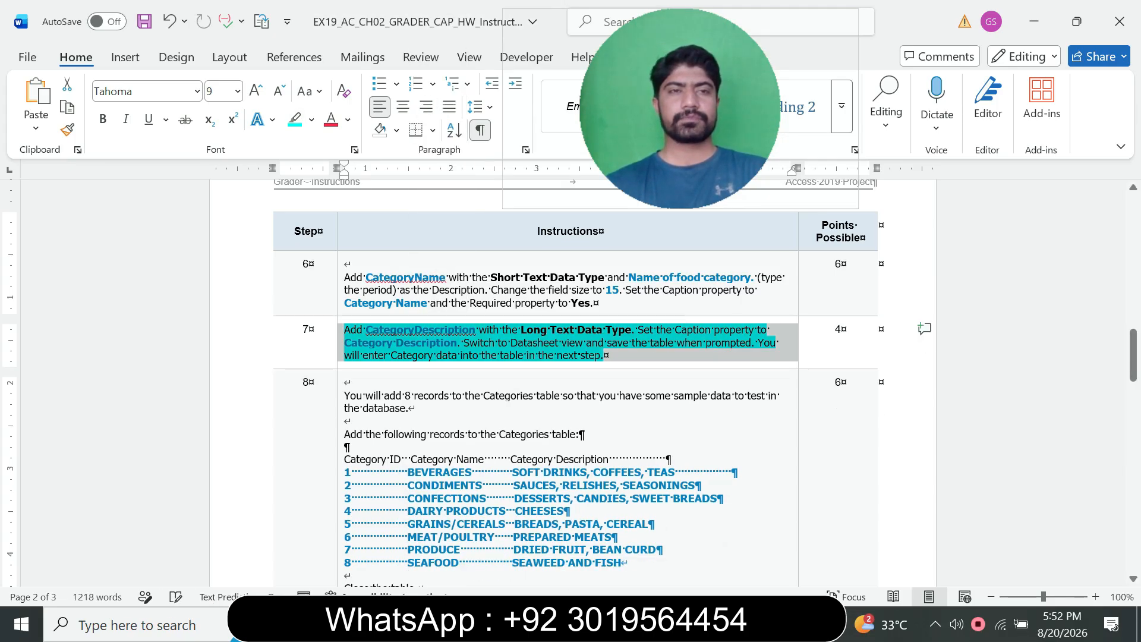
left_click(604, 355)
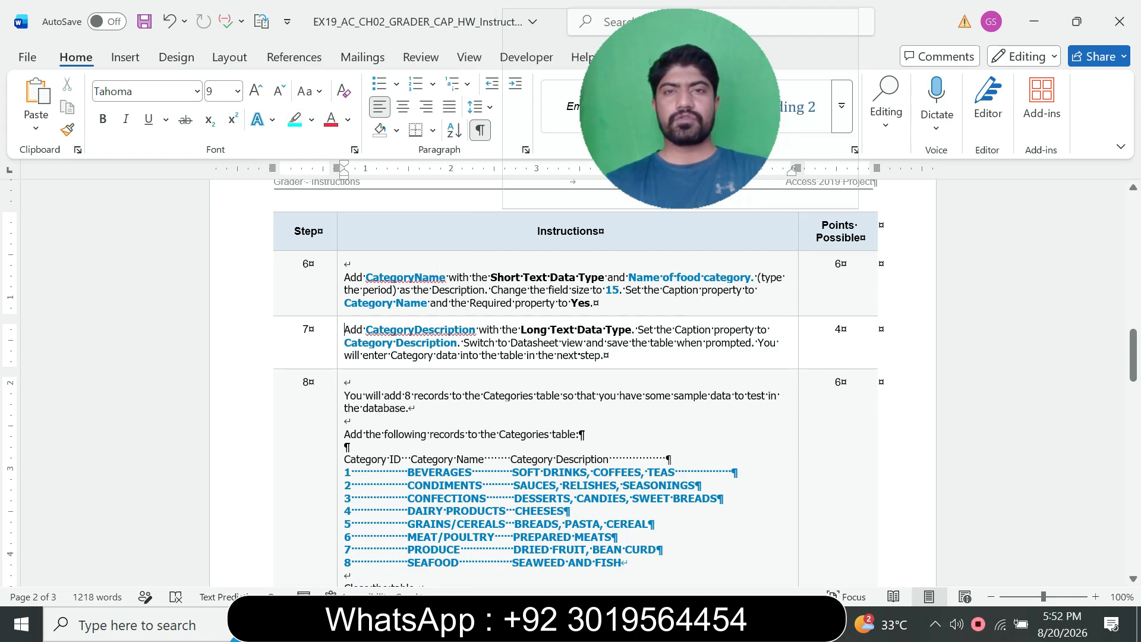
Select the Word instructions from step 7 through the Total Points row and highlight them in turquoise.
key("shift+Down")
key("shift+Down")
key("shift+Down")
key("shift+Down")
key("shift+Down")
key("shift+Down")
key("shift+Down")
key("shift+Down")
key("shift+Down")
key("shift+Down")
key("shift+Down")
key("shift+Down")
key("shift+Down")
key("shift+Down")
key("shift+Down")
key("shift+Down")
key("shift+Down")
key("shift+Down")
key("shift+Down")
key("shift+Down")
key("shift+Down")
key("shift+Down")
key("shift+Down")
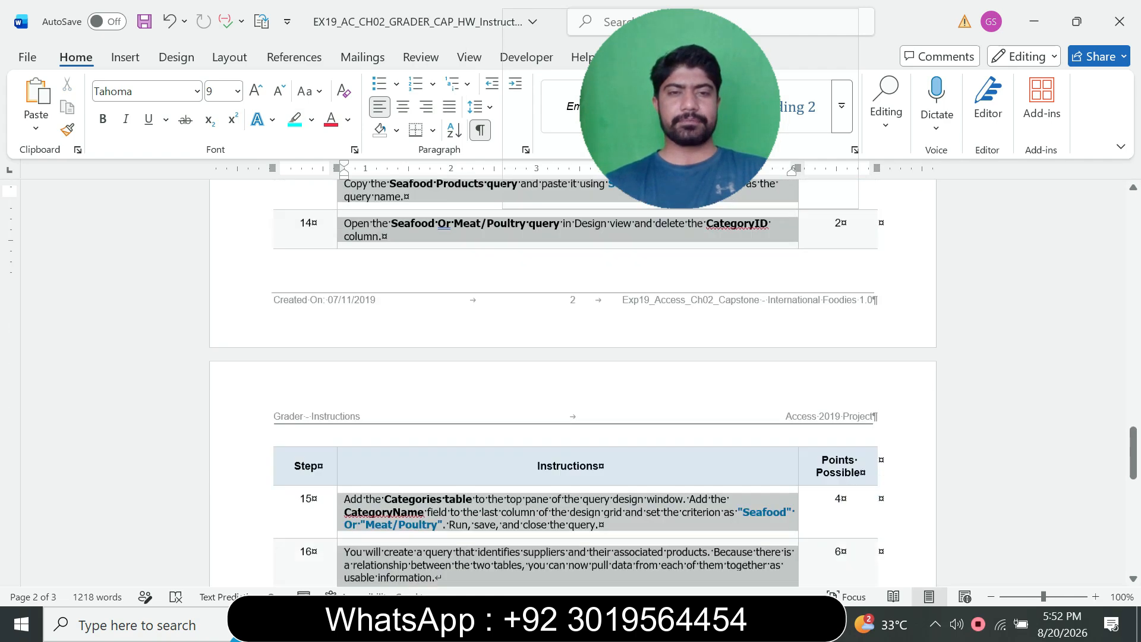
key("shift+Down")
key("shift+Down")
key("shift+Down")
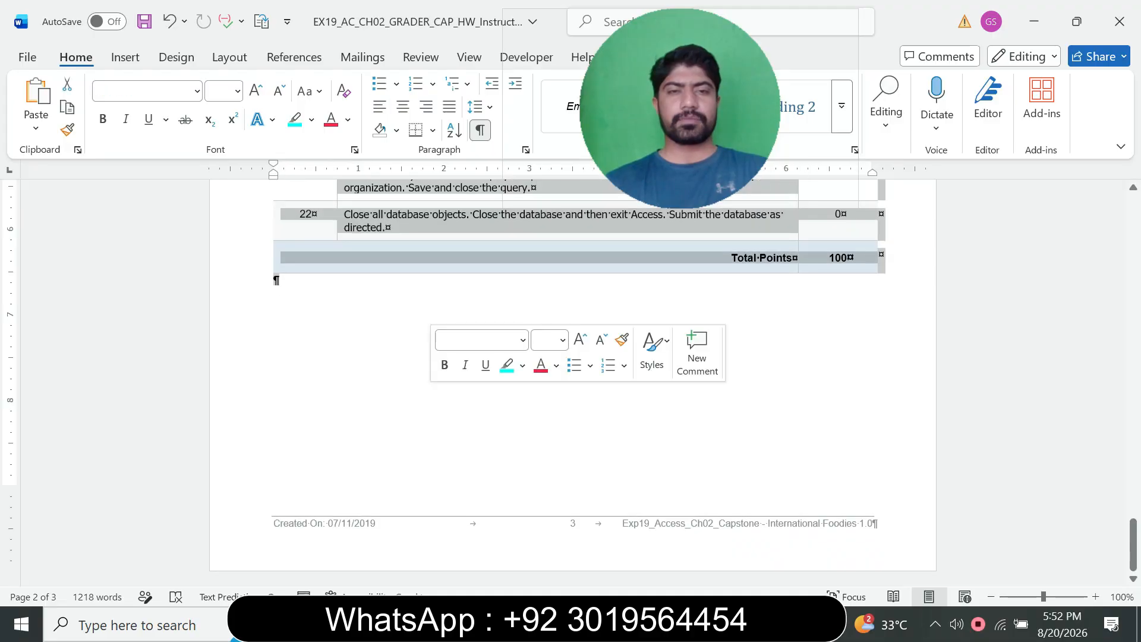
Select the Word document from step 6 back up to its title and highlight it in turquoise.
left_click_drag(1133, 543, 1132, 333)
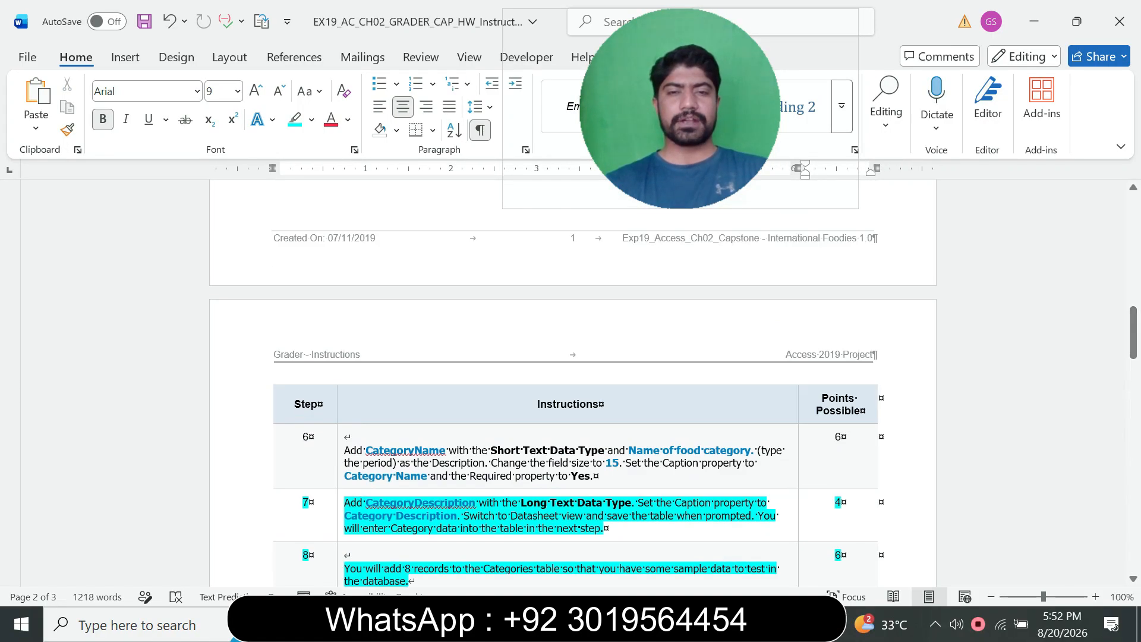
left_click_drag(625, 463, 343, 290)
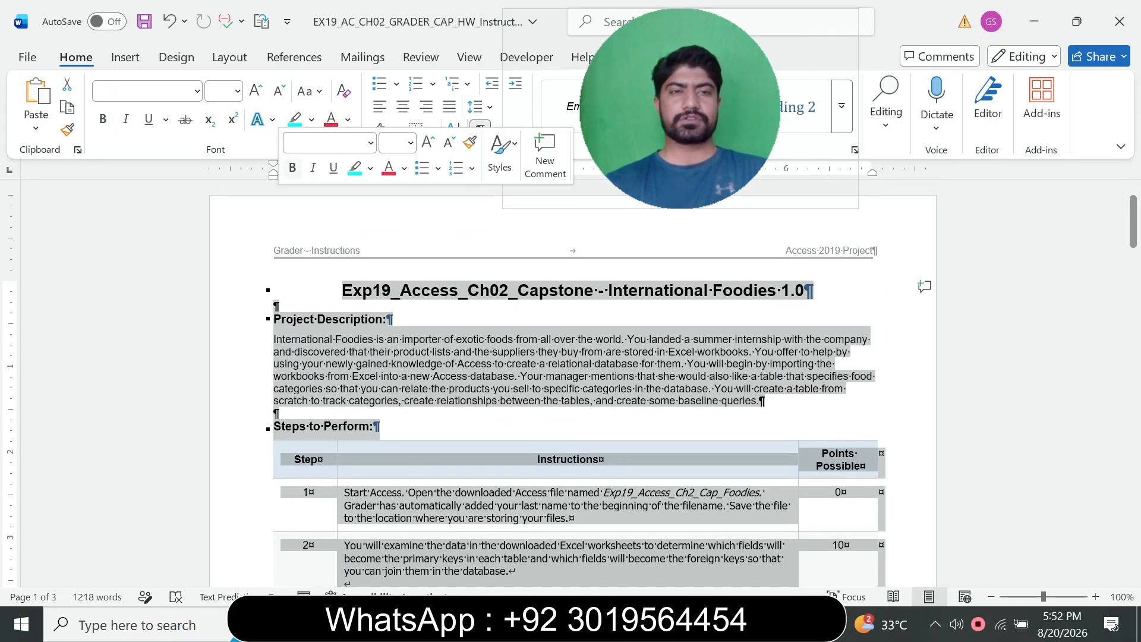
left_click(294, 119)
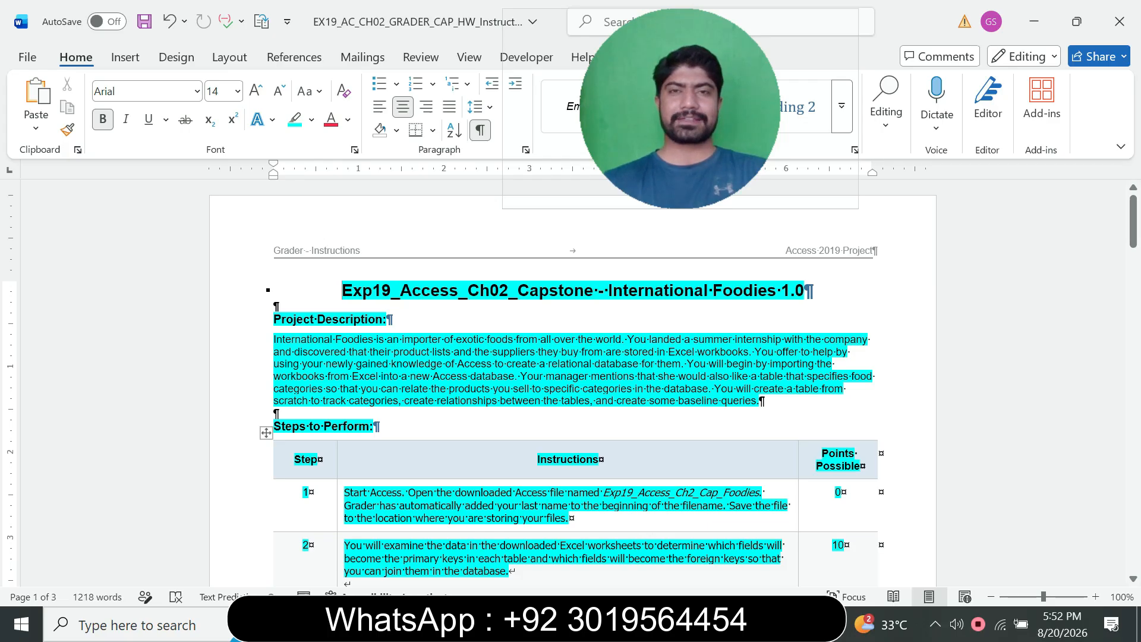